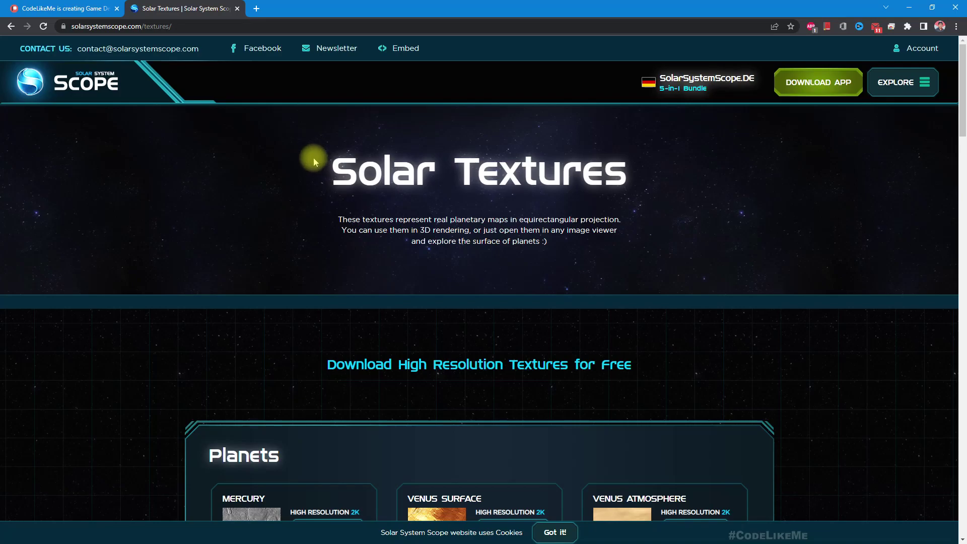
Download the 2K Venus surface texture from Solar System Scope and view the surface and atmosphere images.
scroll(316, 160, "down", 9)
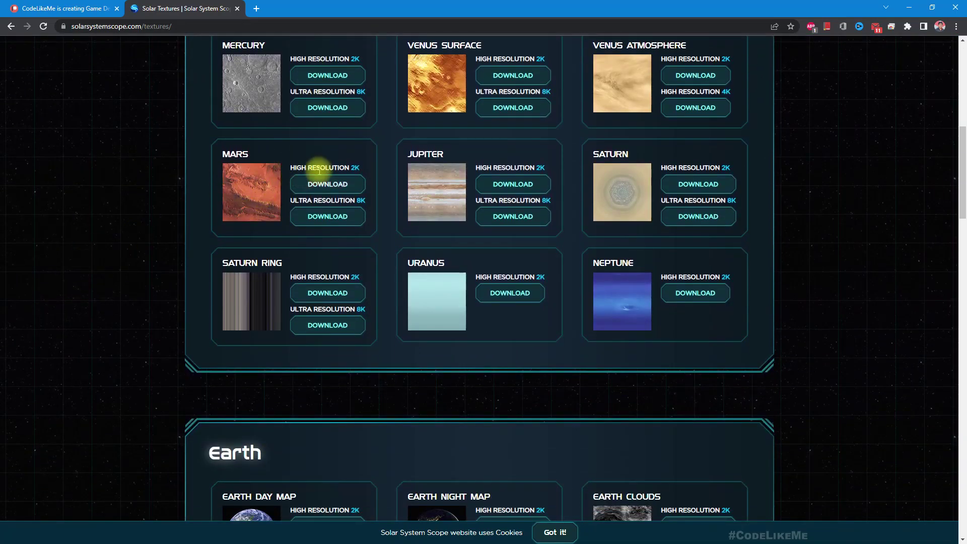
scroll(327, 173, "up", 2)
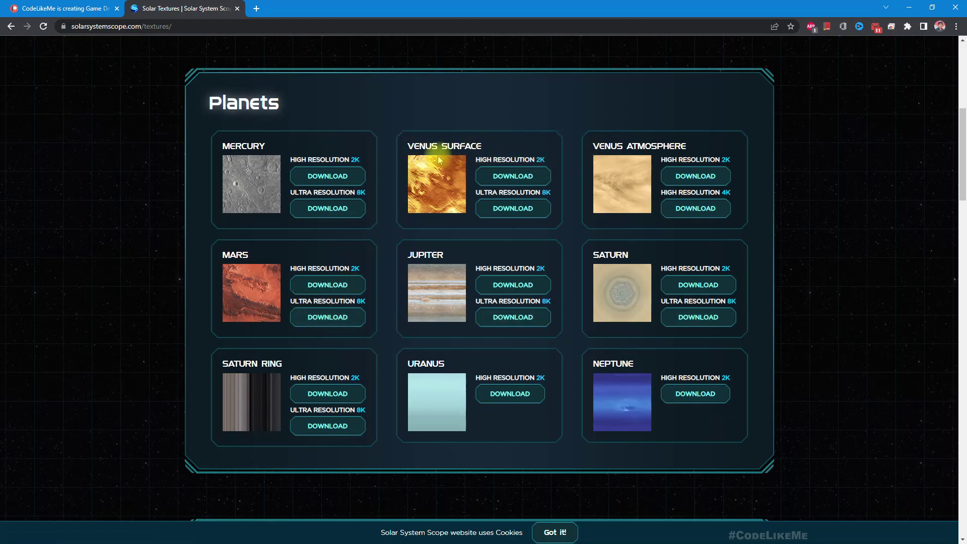
left_click(524, 175)
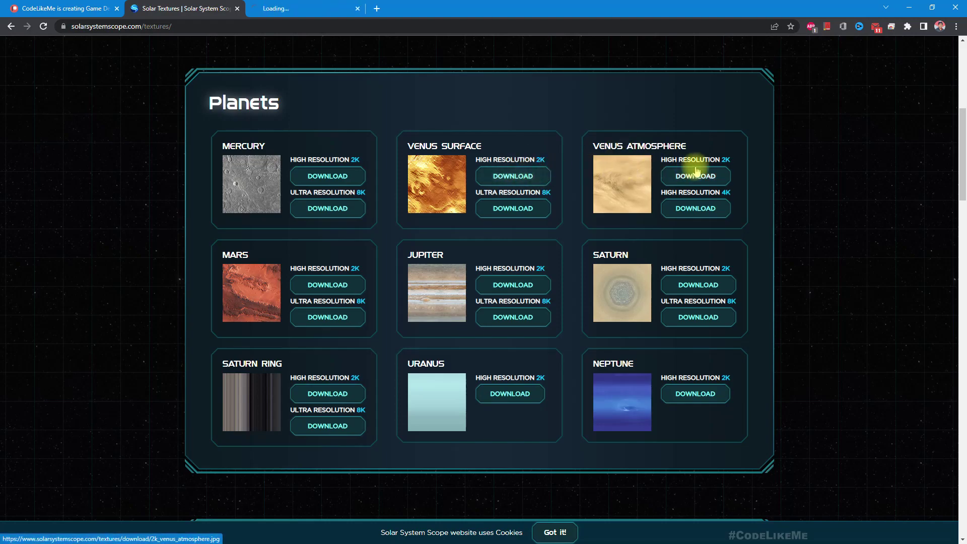
left_click(313, 8)
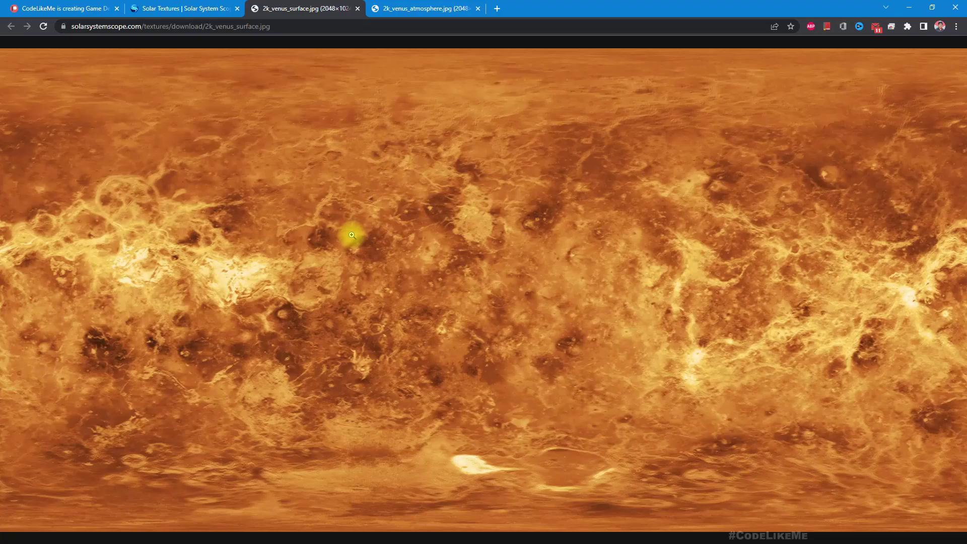
left_click(396, 5)
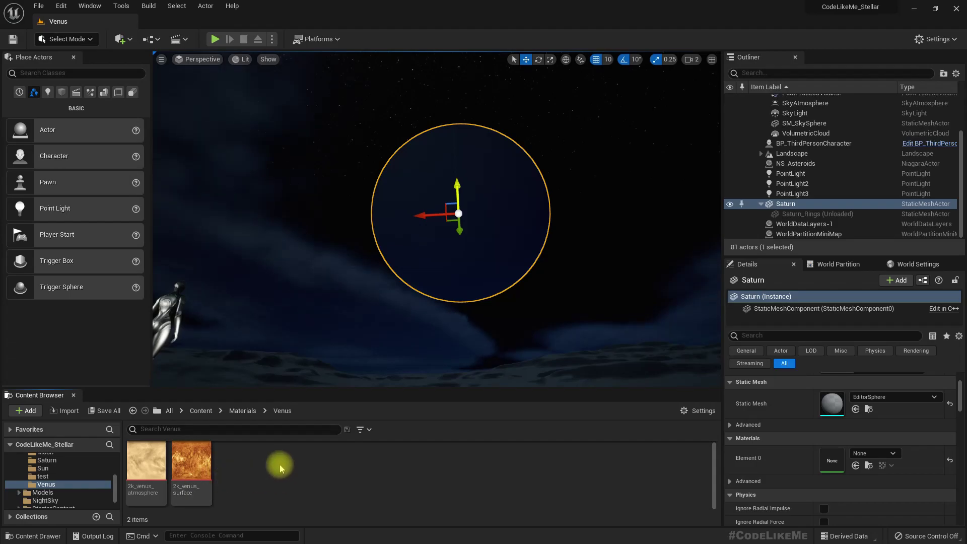
Create M_Venus from 2k_venus_surface and assign it to the Saturn sphere's Element 0 slot.
right_click(253, 467)
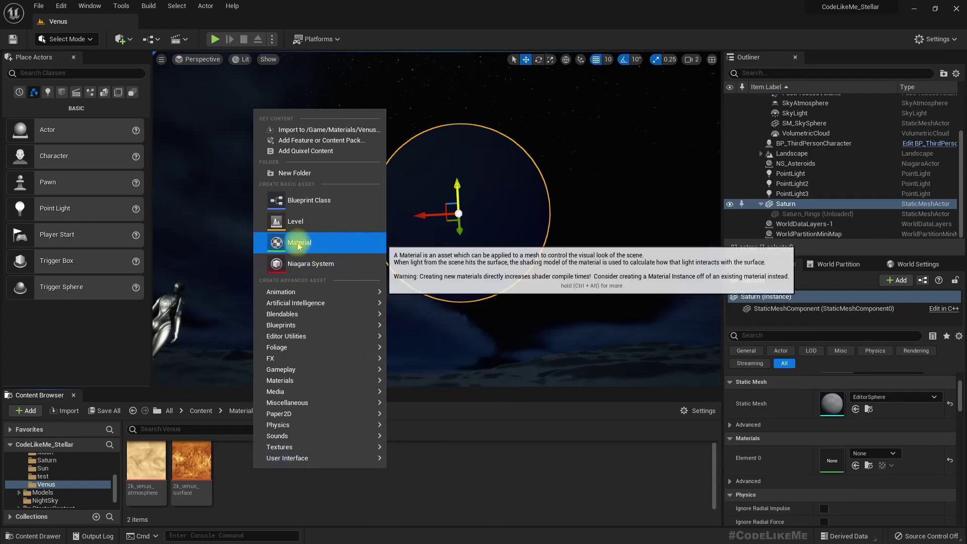
left_click(187, 469)
right_click(187, 469)
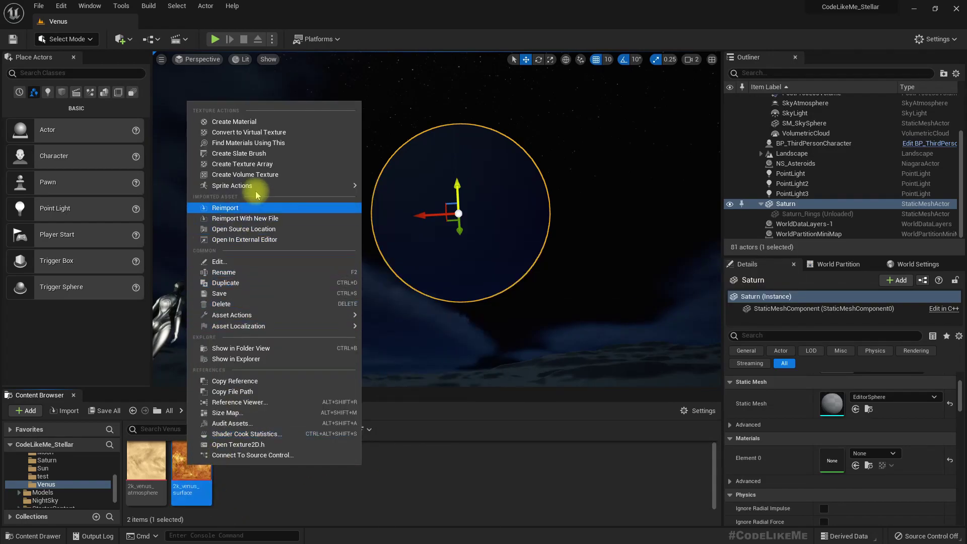
left_click(229, 122)
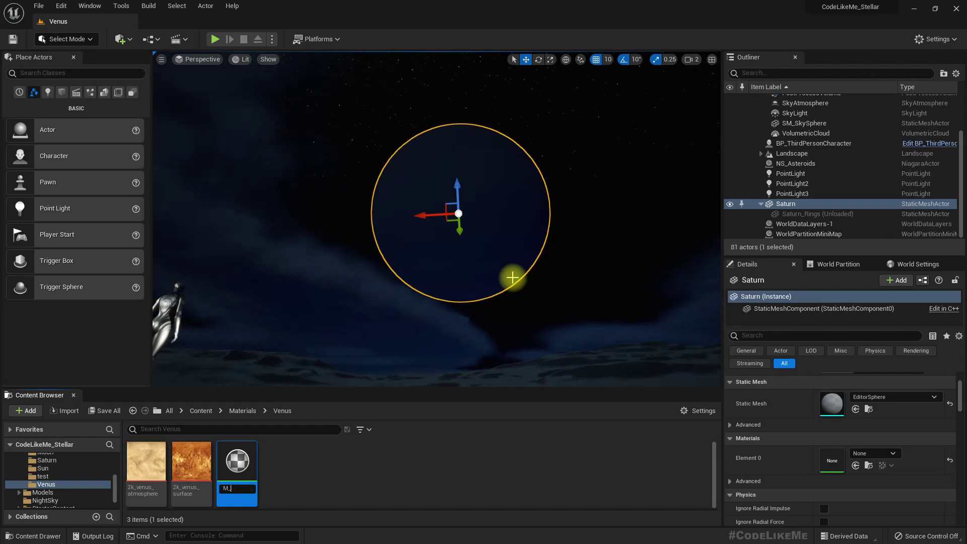
type("M_Venus")
key("Return")
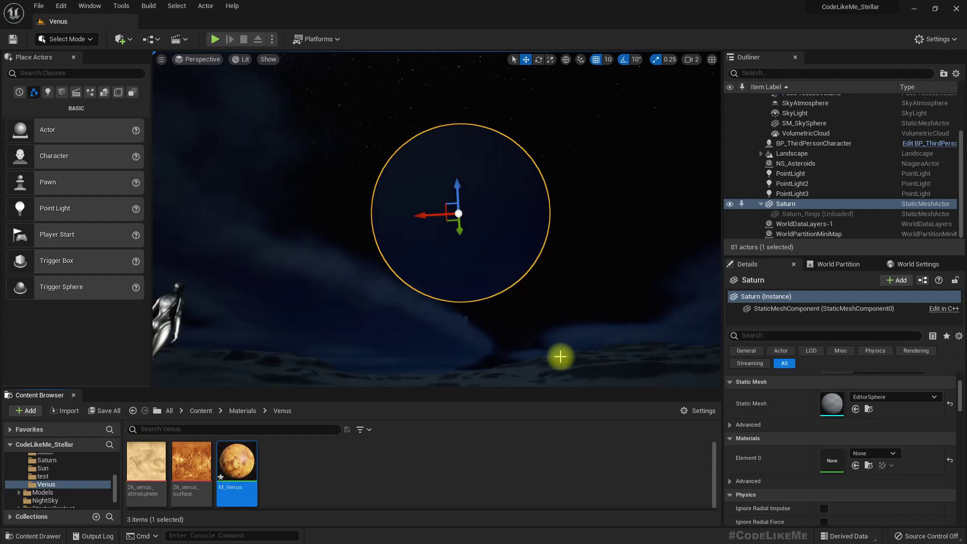
left_click(855, 465)
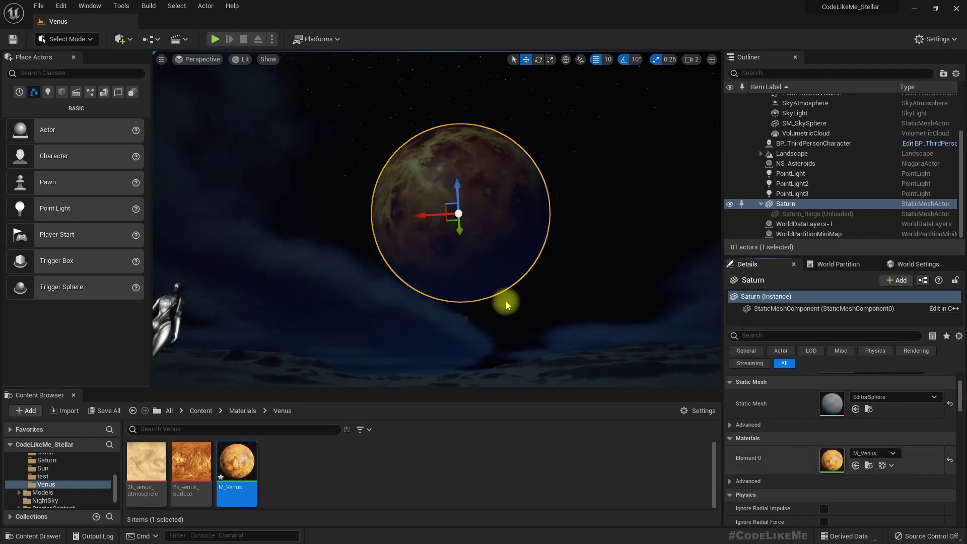
left_click(391, 87)
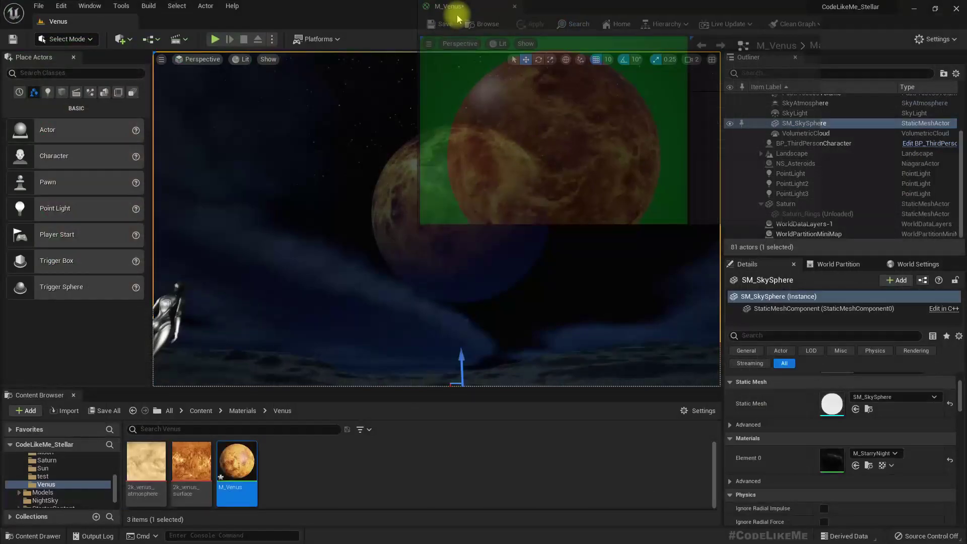
Dock the M_Venus editor, move its Texture Sample node left and spin the preview sphere.
left_click_drag(460, 17, 125, 31)
right_click_drag(457, 164, 583, 172)
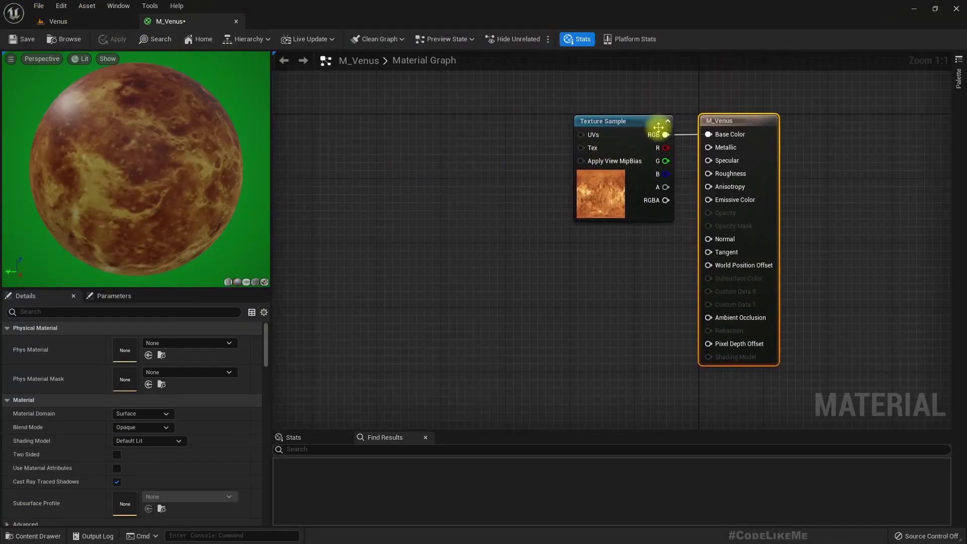
left_click_drag(598, 129, 470, 130)
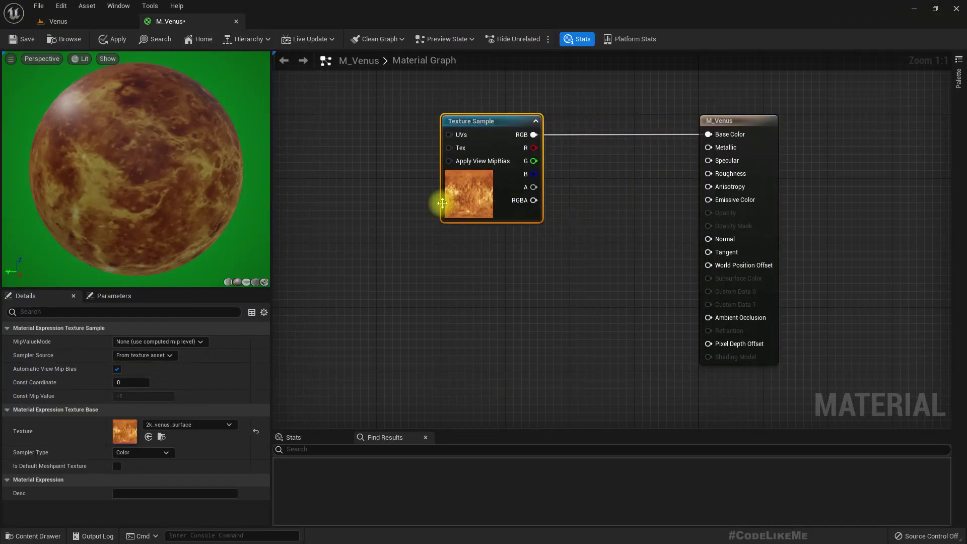
left_click_drag(69, 167, 88, 169)
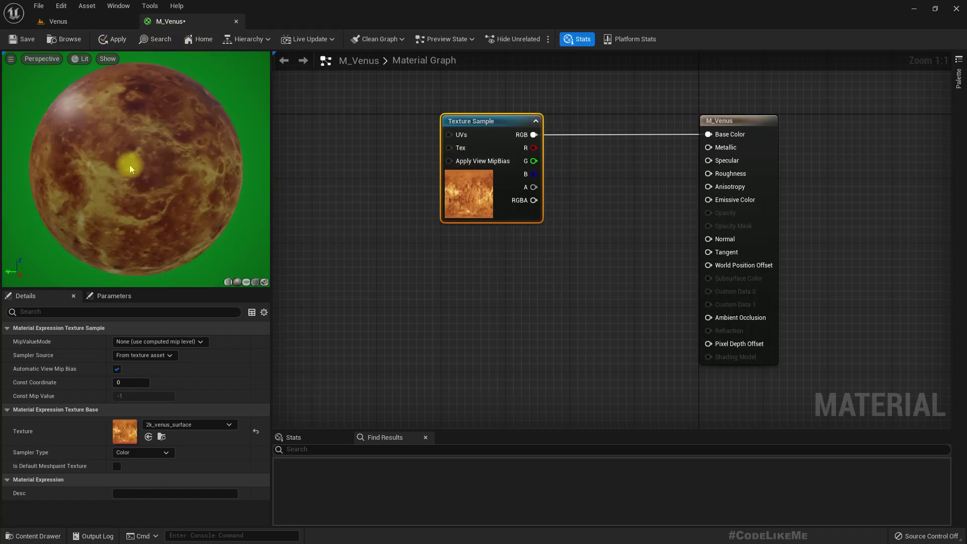
Back in the Venus level, show the Moon folder contents and select M_Moon.
left_click(69, 21)
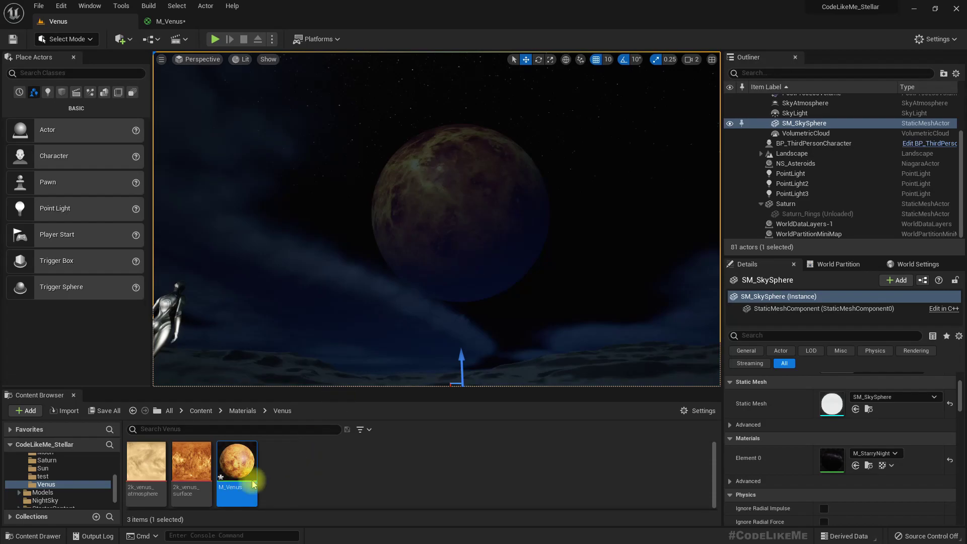
scroll(56, 486, "up", 3)
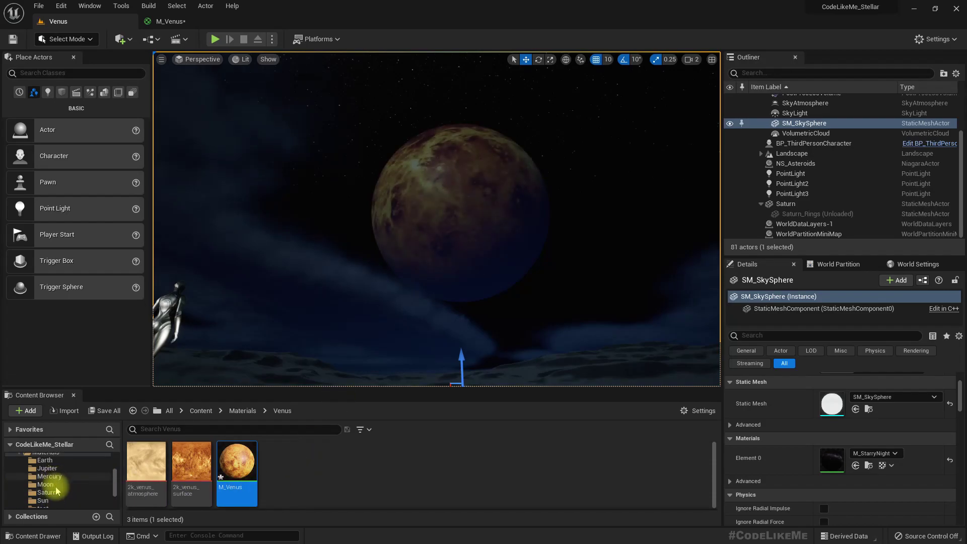
left_click(45, 484)
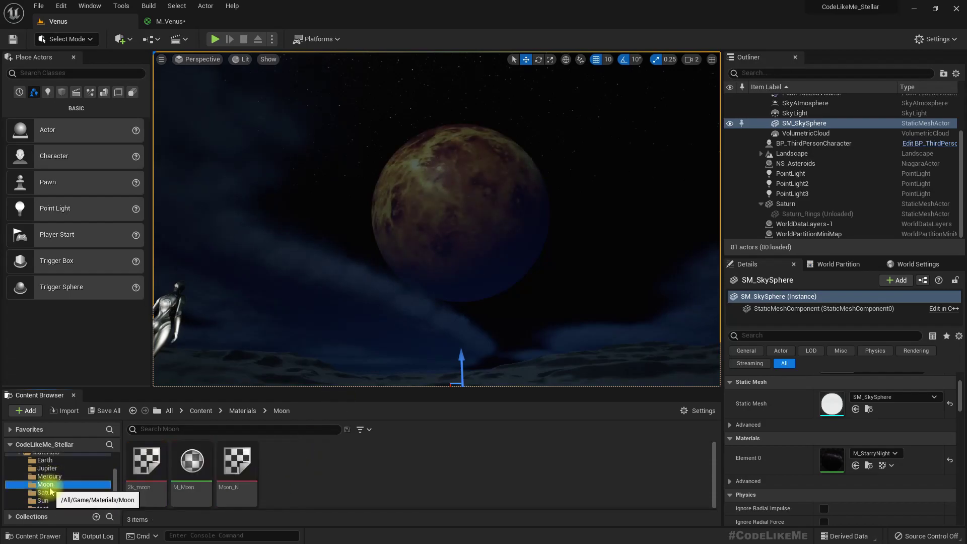
left_click(198, 455)
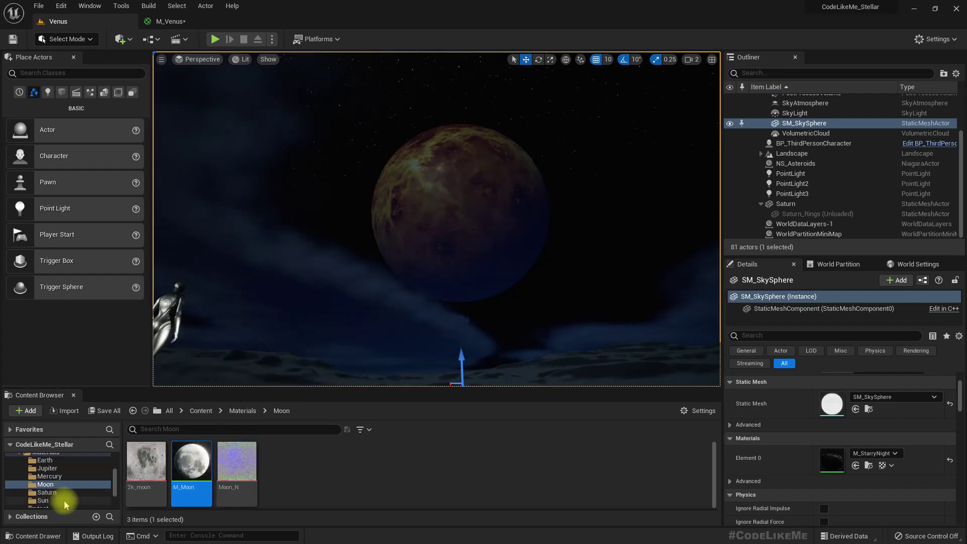
scroll(50, 496, "up", 1)
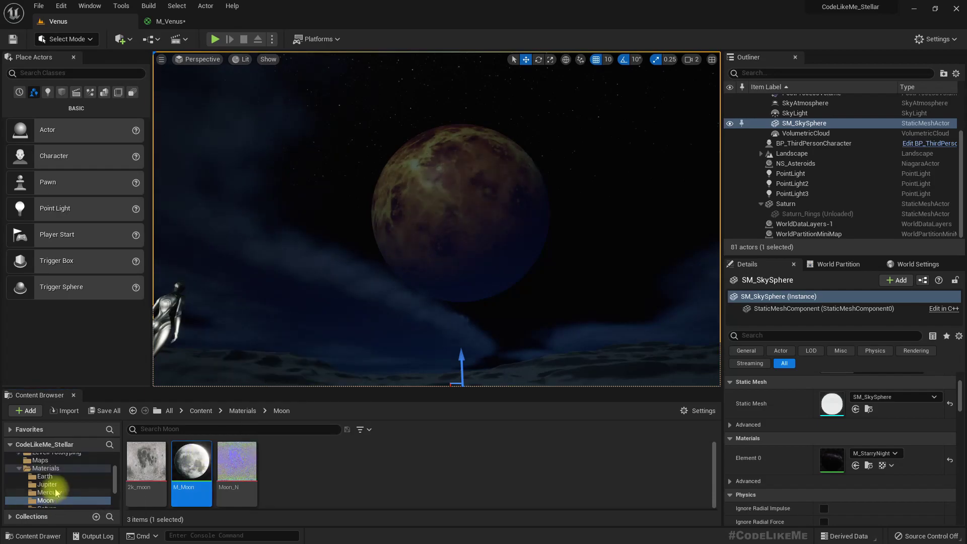
scroll(314, 282, "down", 4)
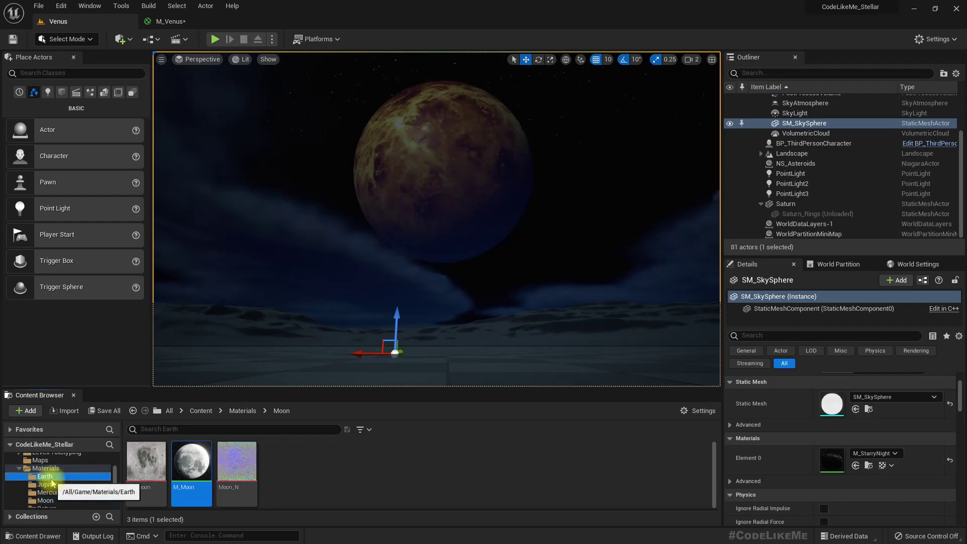
Open M_Earth from the Earth folder, shift its Subtract node and rotate the preview.
left_click(45, 477)
left_click(373, 462)
double_click(374, 463)
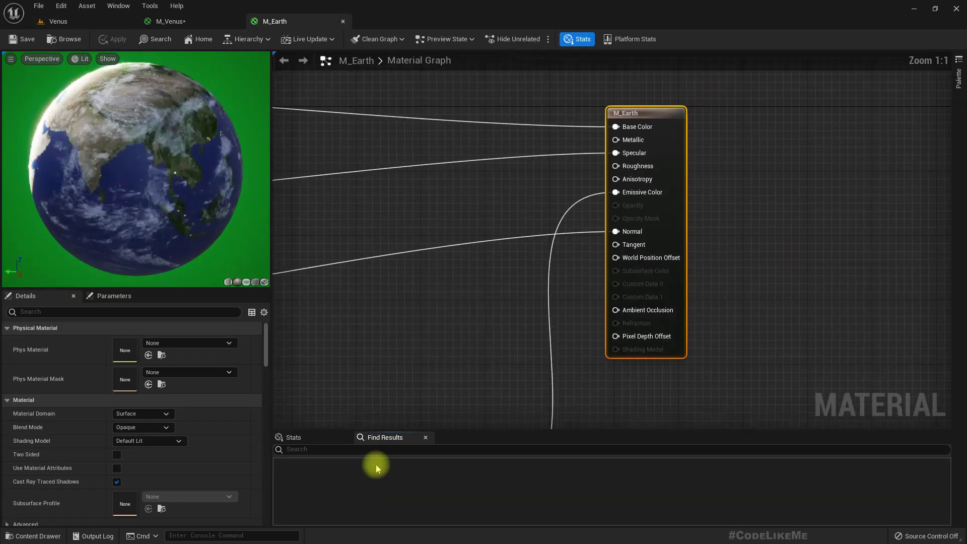
scroll(618, 233, "down", 5)
right_click_drag(540, 392, 609, 252)
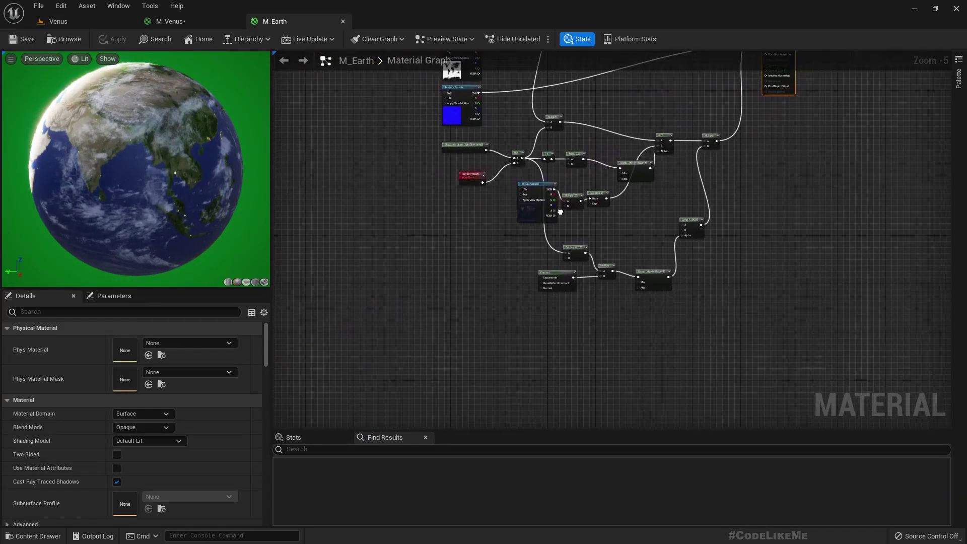
scroll(610, 257, "up", 3)
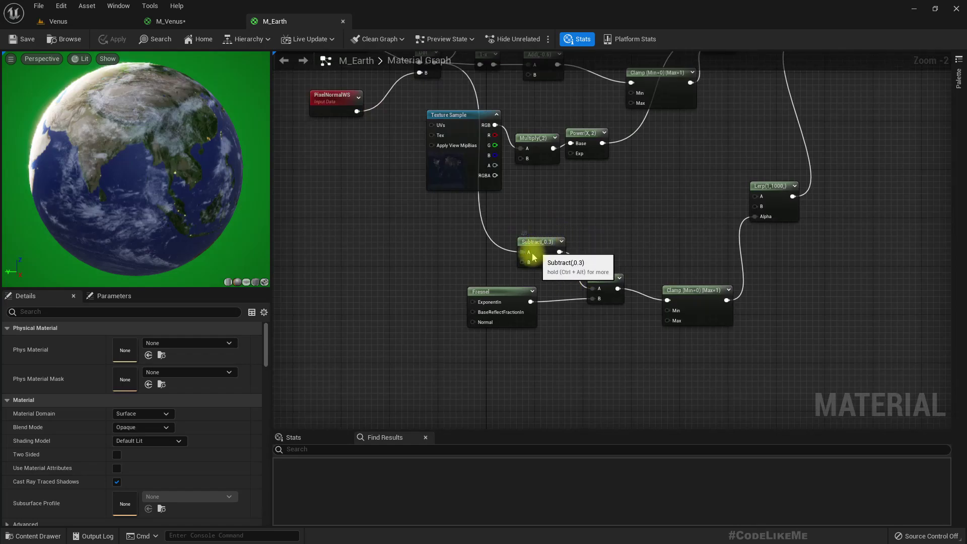
left_click_drag(529, 250, 488, 259)
left_click_drag(167, 174, 129, 161)
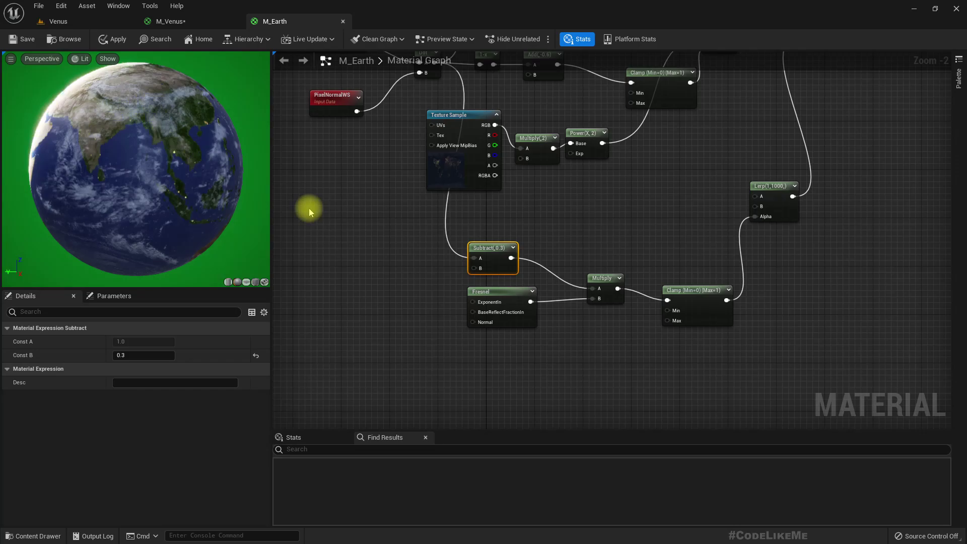
Select the Multiply and top Lerp nodes and move the lower Lerp beside the bottom chain.
scroll(394, 236, "down", 3)
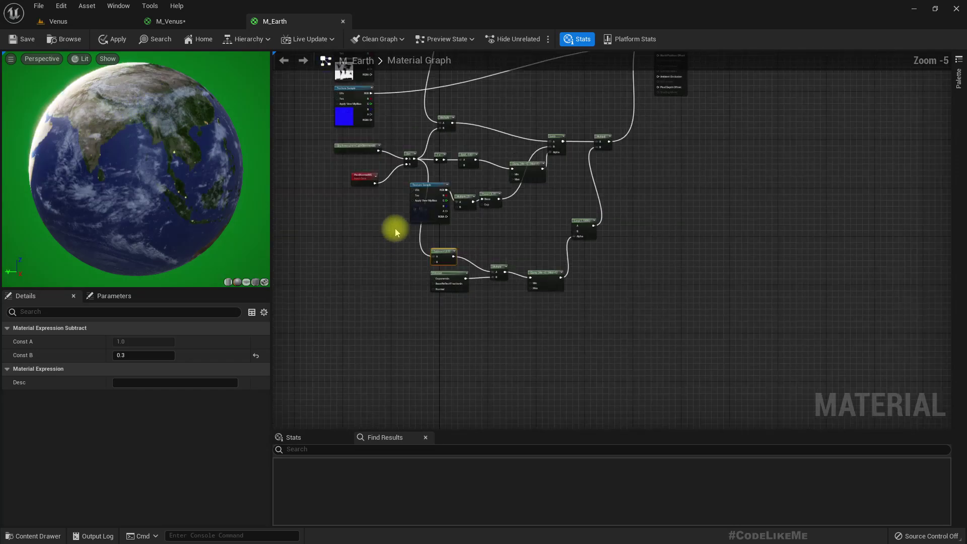
right_click_drag(406, 256, 434, 292)
scroll(521, 316, "up", 2)
scroll(521, 319, "down", 1)
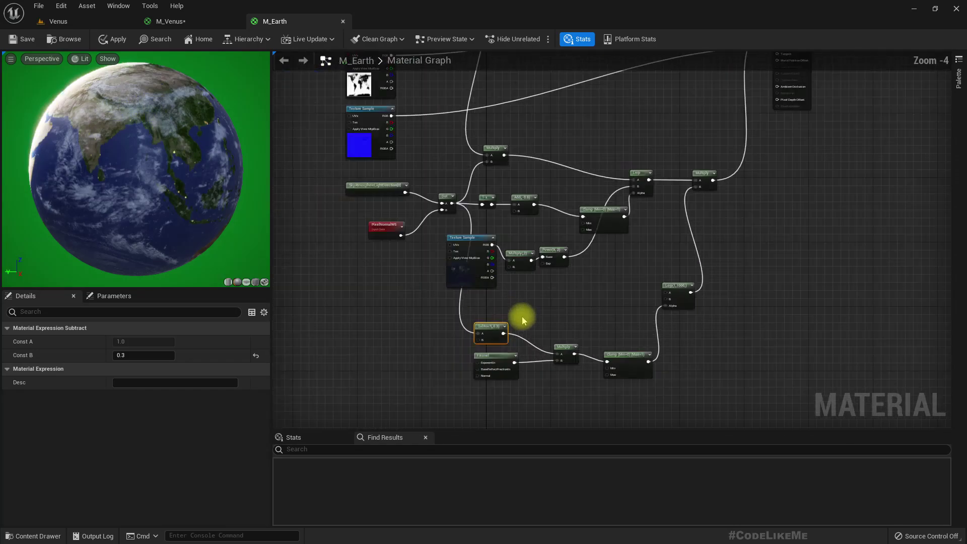
right_click_drag(522, 318, 638, 272)
left_click(707, 254)
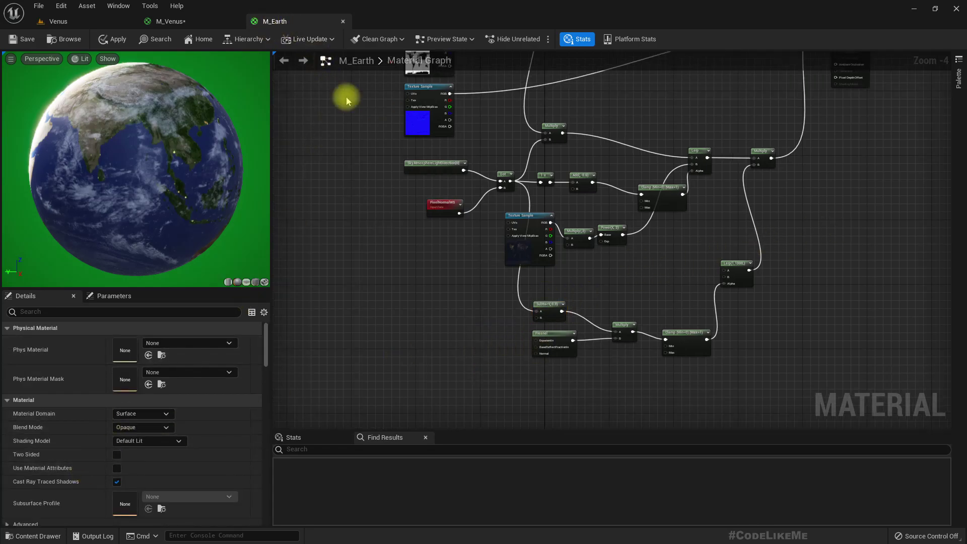
right_click_drag(796, 205, 738, 296)
left_click(705, 243)
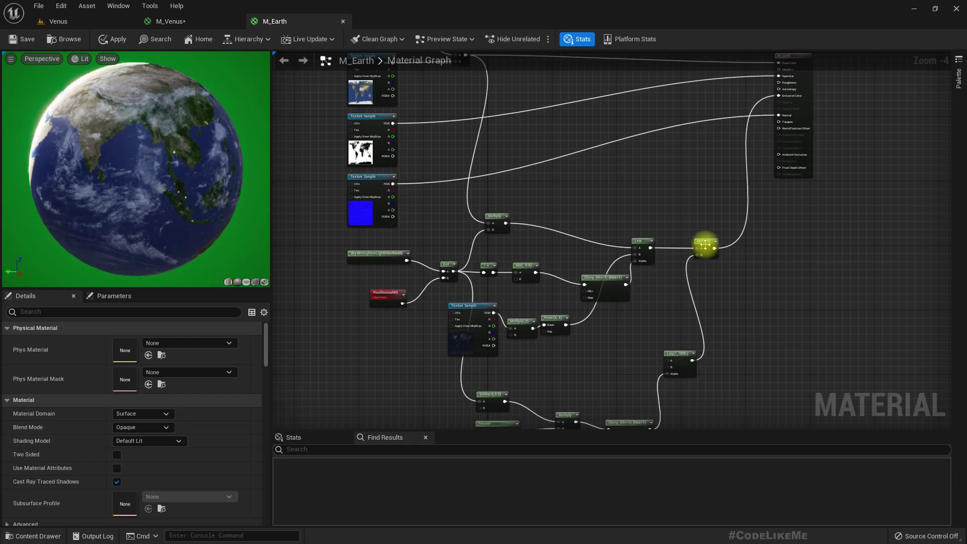
right_click_drag(627, 328, 657, 308)
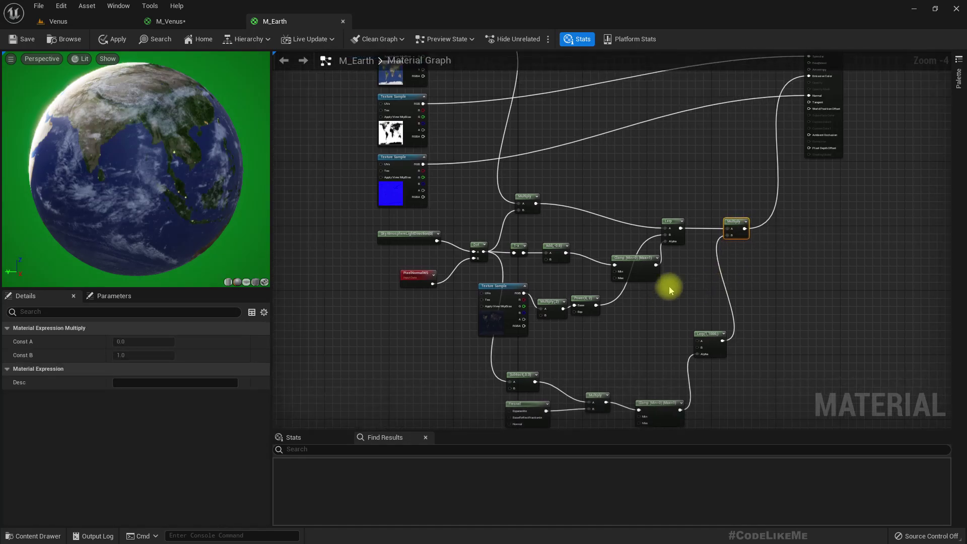
left_click(673, 222, "ctrl")
right_click_drag(710, 354, 708, 262)
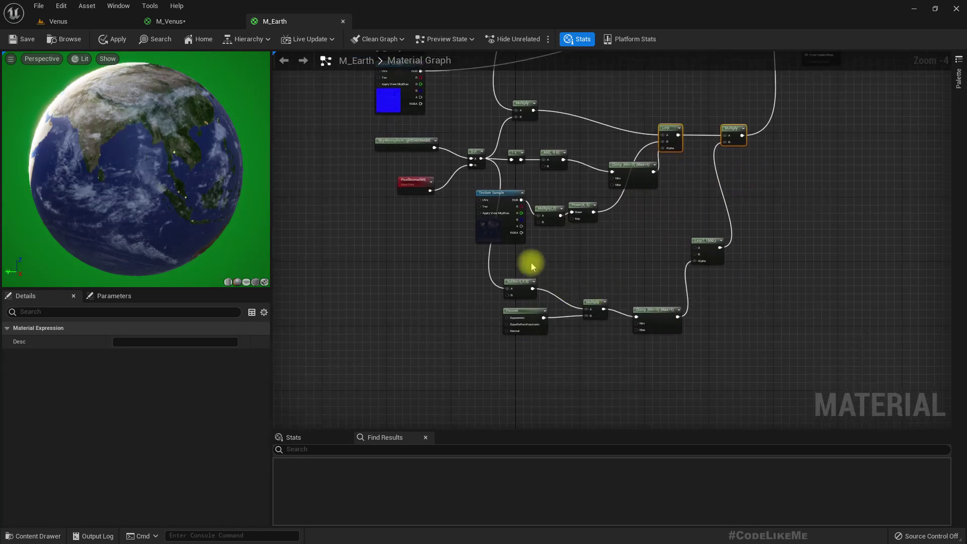
left_click_drag(709, 243, 725, 293)
Marquee-select the bottom chain plus top Lerp, Multiply, light direction, PixelNormalWS and Dot nodes.
left_click_drag(703, 368, 479, 263)
scroll(626, 237, "up", 2)
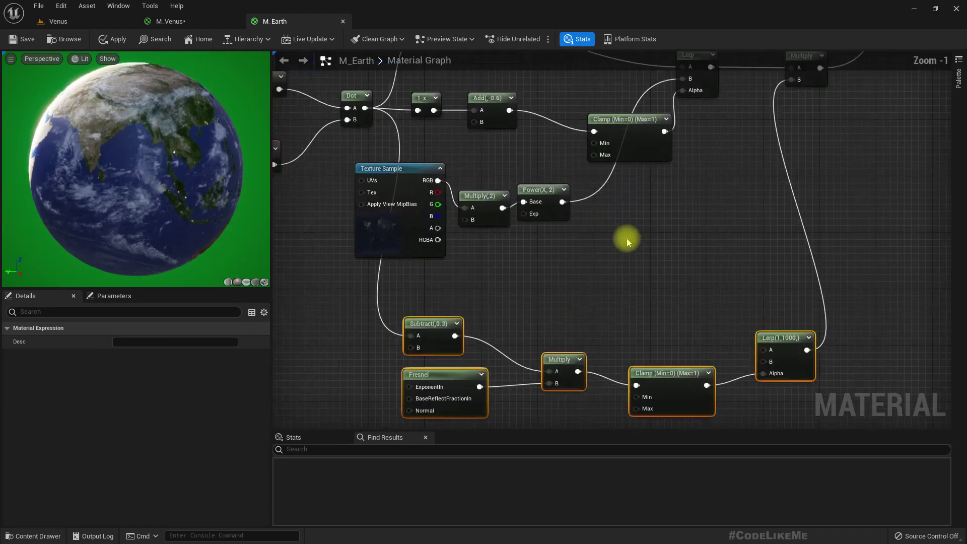
scroll(639, 247, "down", 1)
left_click_drag(654, 81, 759, 101, "ctrl")
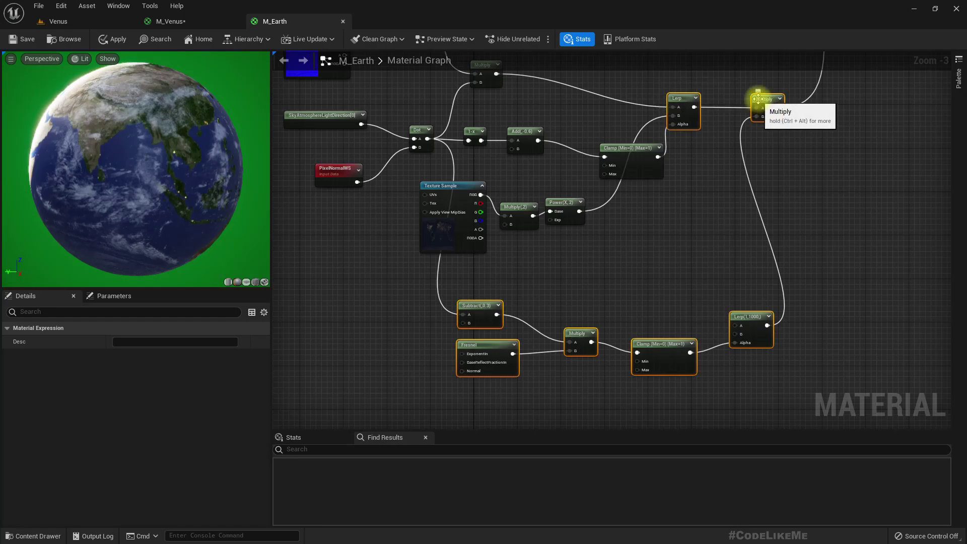
right_click_drag(655, 213, 654, 267)
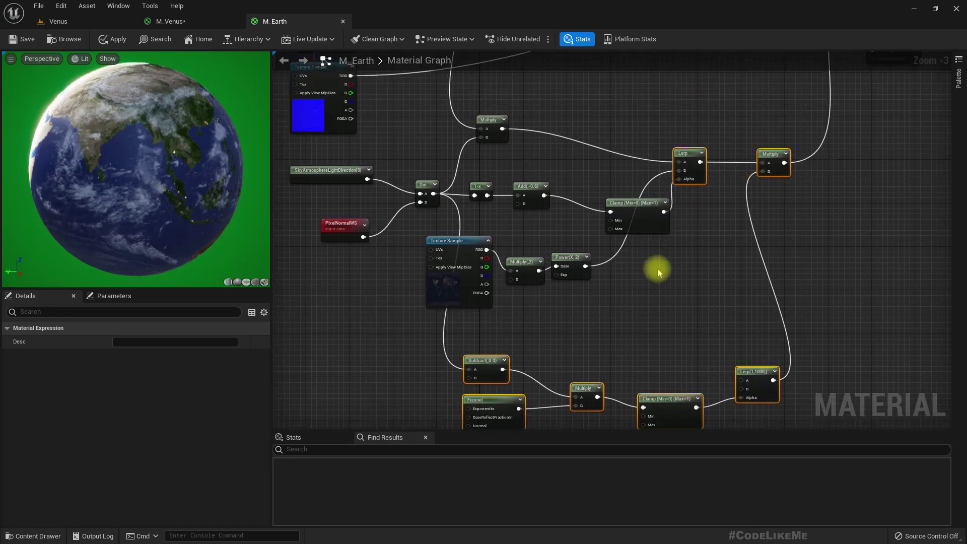
left_click_drag(292, 149, 426, 254, "ctrl")
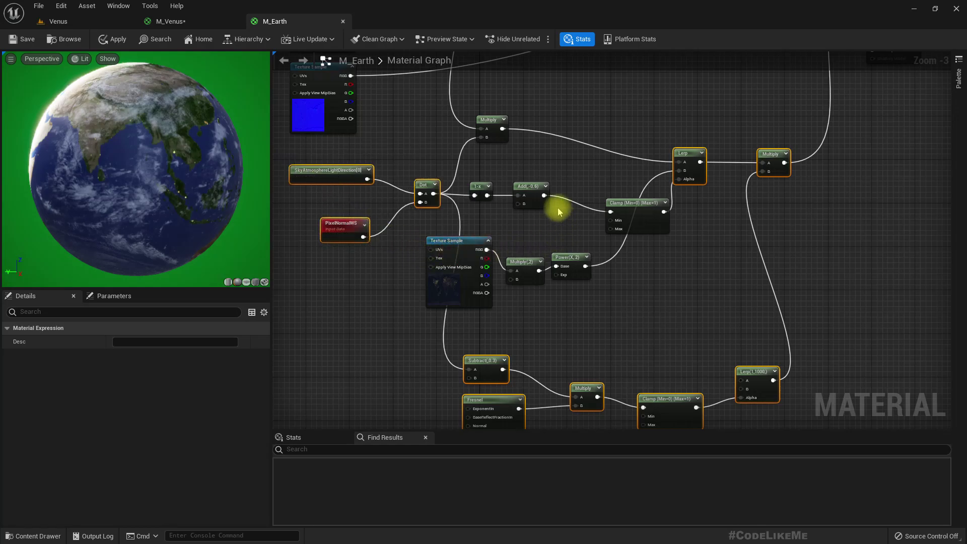
mouse_move(587, 328)
right_mouse_down()
mouse_move(589, 302)
mouse_move(587, 339)
right_mouse_up()
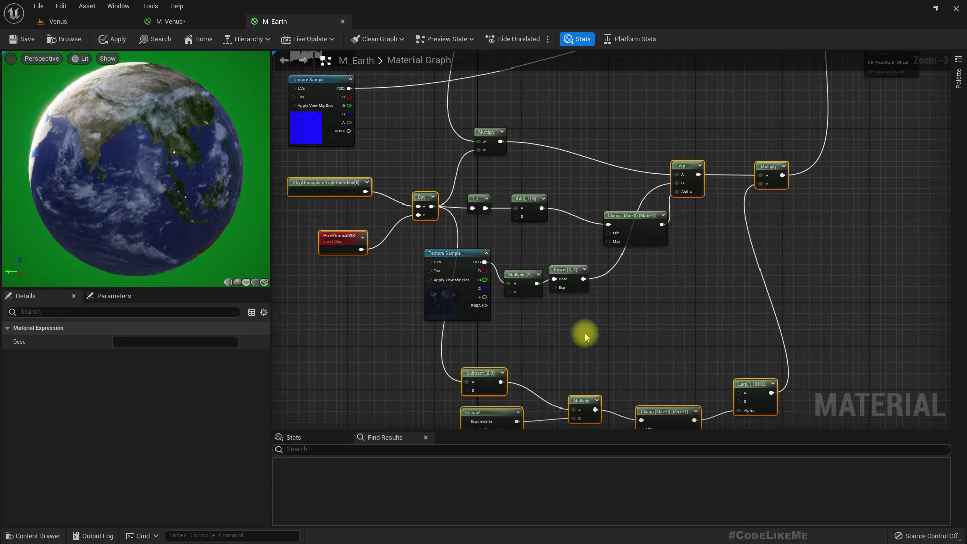
Paste the Earth lighting nodes into M_Venus and wire the final Multiply to Emissive Color.
left_click(217, 21)
right_click_drag(522, 290, 522, 205)
scroll(522, 205, "down", 4)
right_click_drag(460, 270, 494, 258)
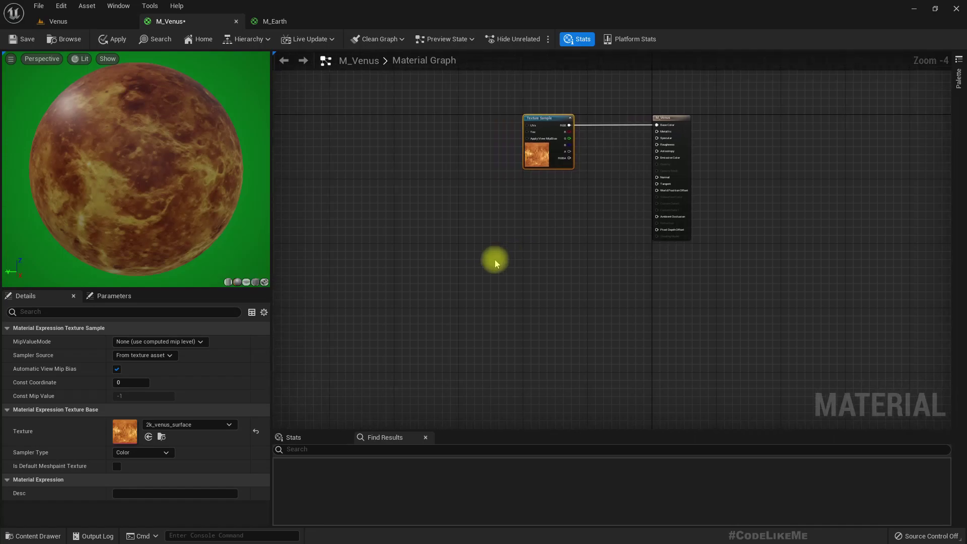
left_click(495, 259)
key("ctrl+v")
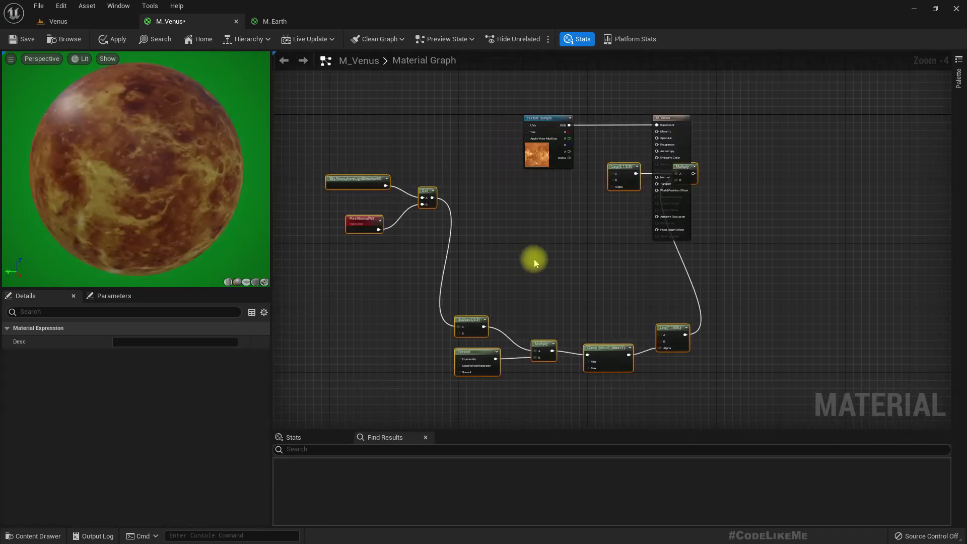
left_click_drag(656, 125, 737, 130)
scroll(701, 183, "up", 2)
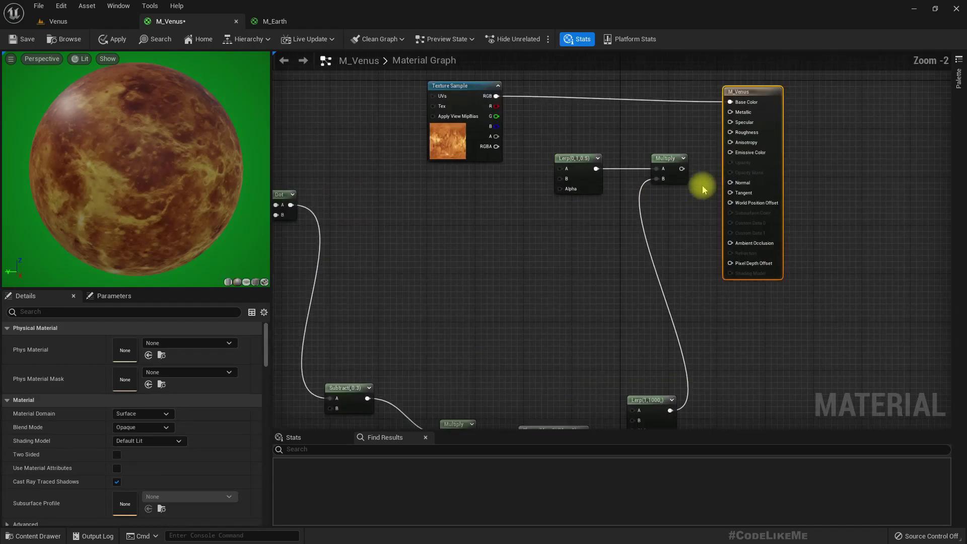
left_click_drag(646, 225, 698, 208)
right_click_drag(516, 277, 604, 245)
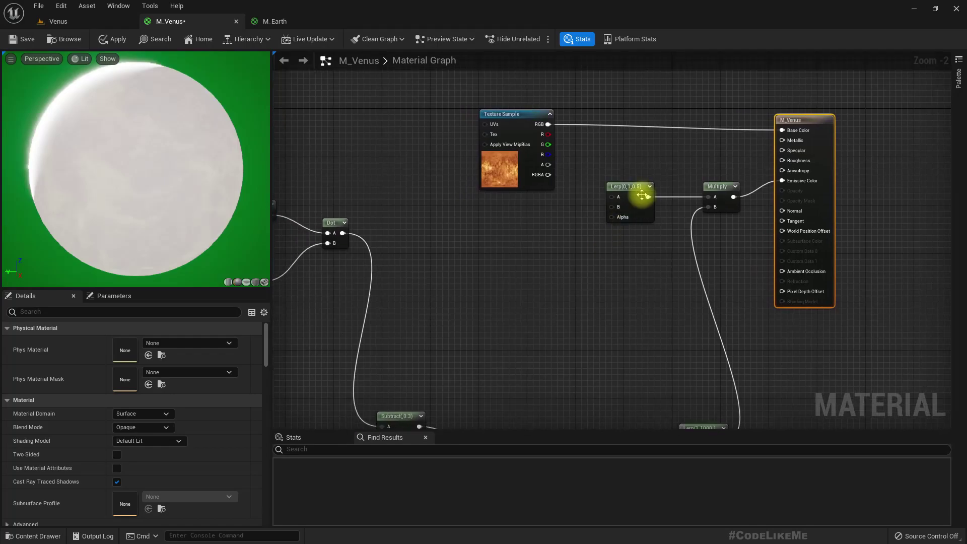
Delete the Lerp(0,1,0.5) node after comparing against the Earth graph.
left_click_drag(641, 188, 626, 302)
right_click_drag(624, 360, 657, 204)
left_click(274, 21)
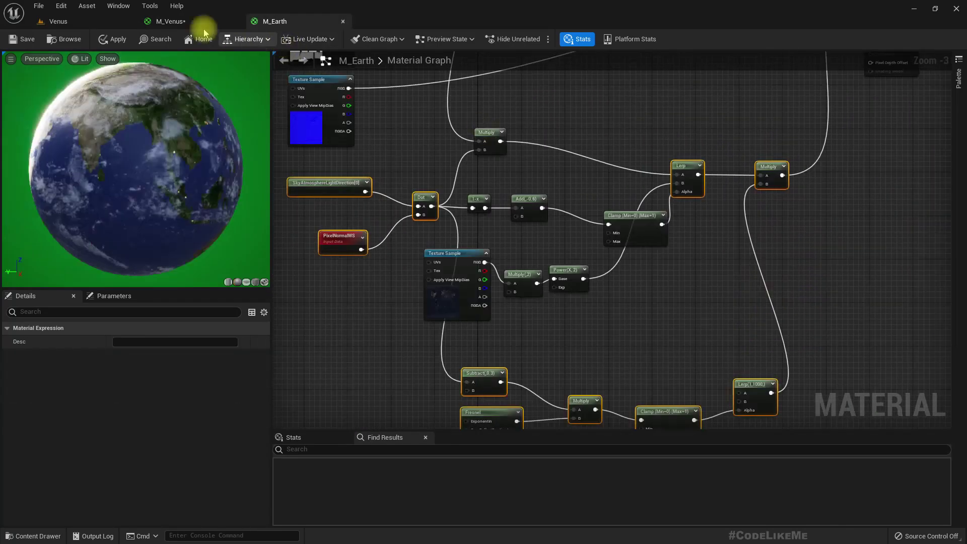
left_click(171, 21)
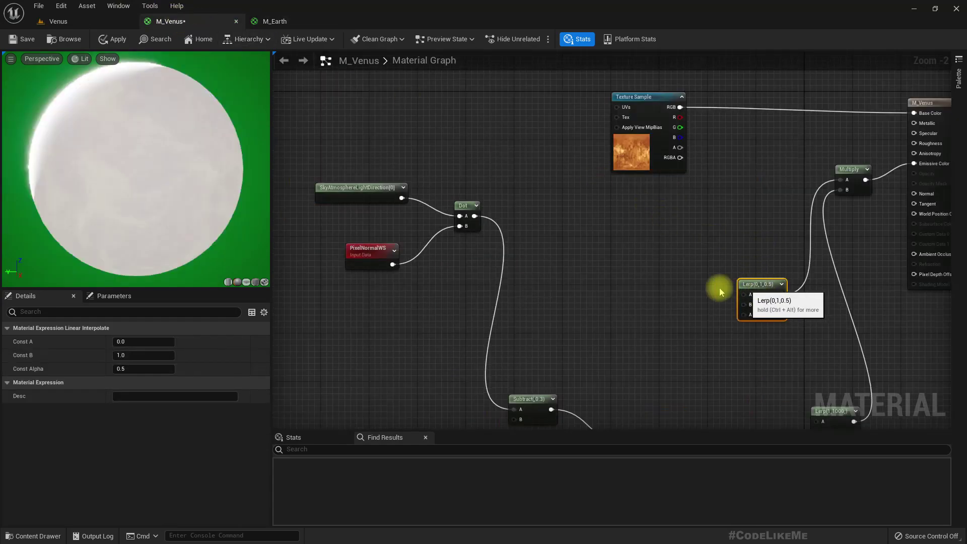
key("Delete")
Add a Multiply combining the Venus texture RGB with the Dot result, then check the preview.
left_click_drag(639, 103, 614, 144)
type("multiply")
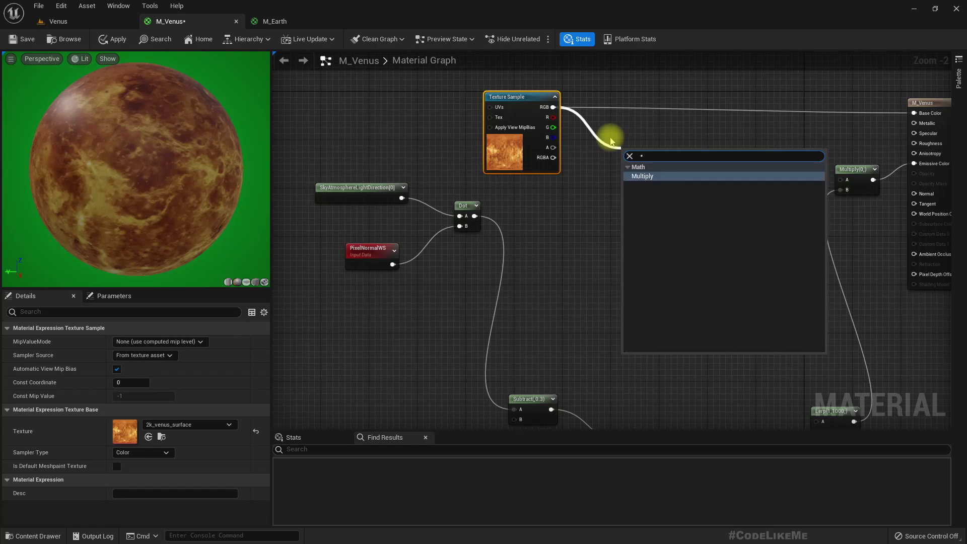
key("Return")
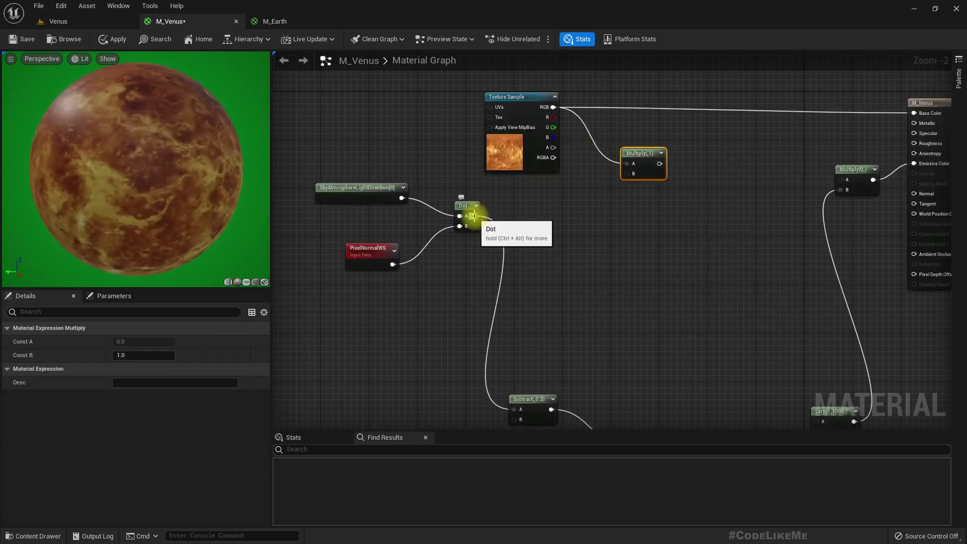
right_click_drag(567, 274, 557, 270)
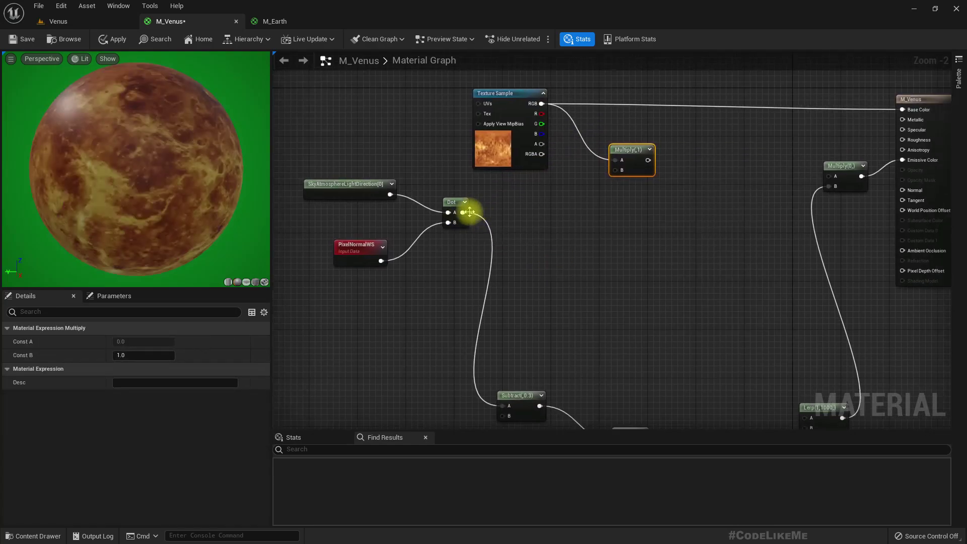
left_click_drag(468, 212, 828, 176)
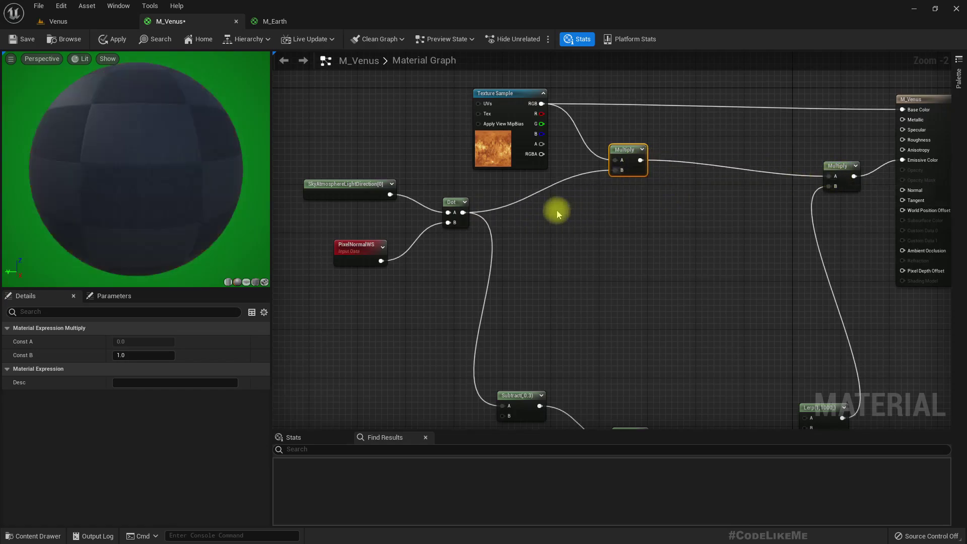
left_click_drag(634, 164, 646, 186)
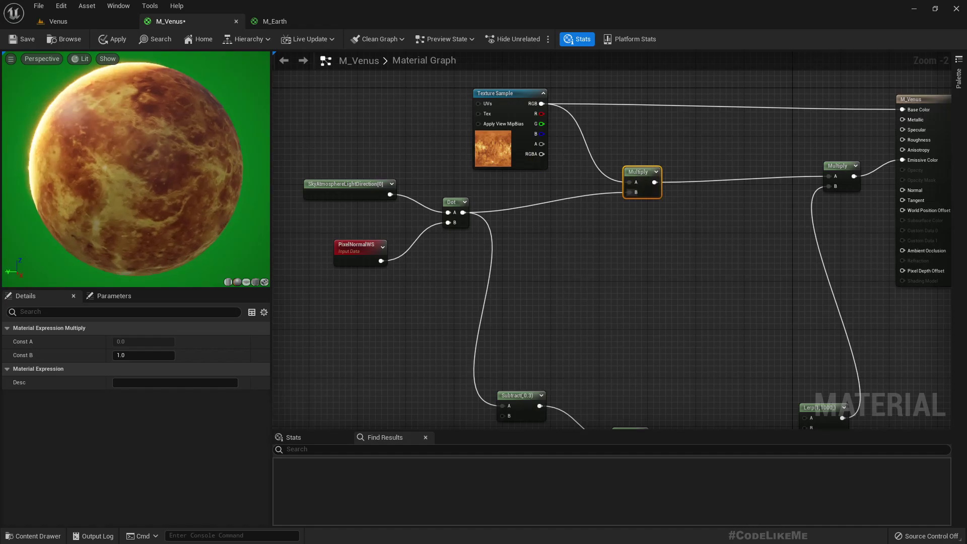
left_click_drag(65, 93, 48, 96)
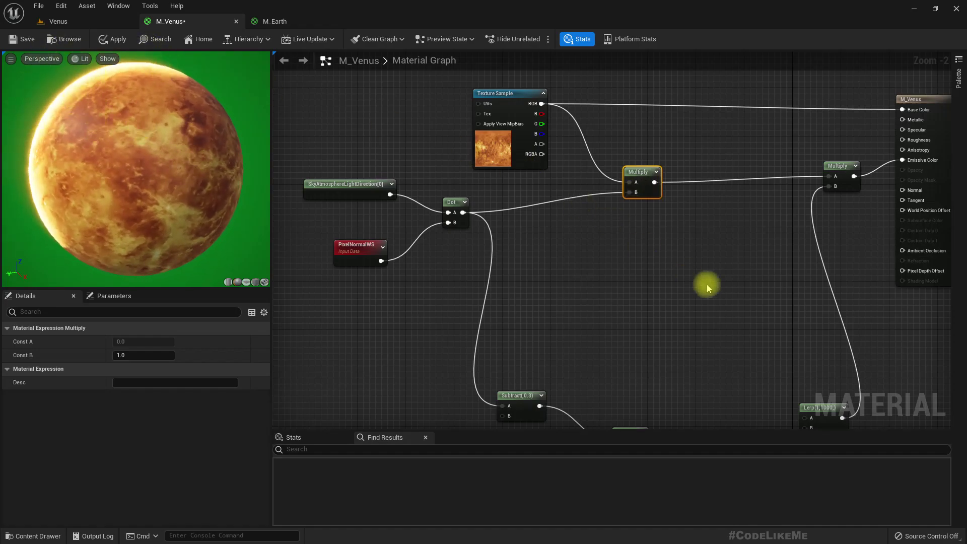
right_click_drag(706, 283, 598, 299)
left_click(827, 125)
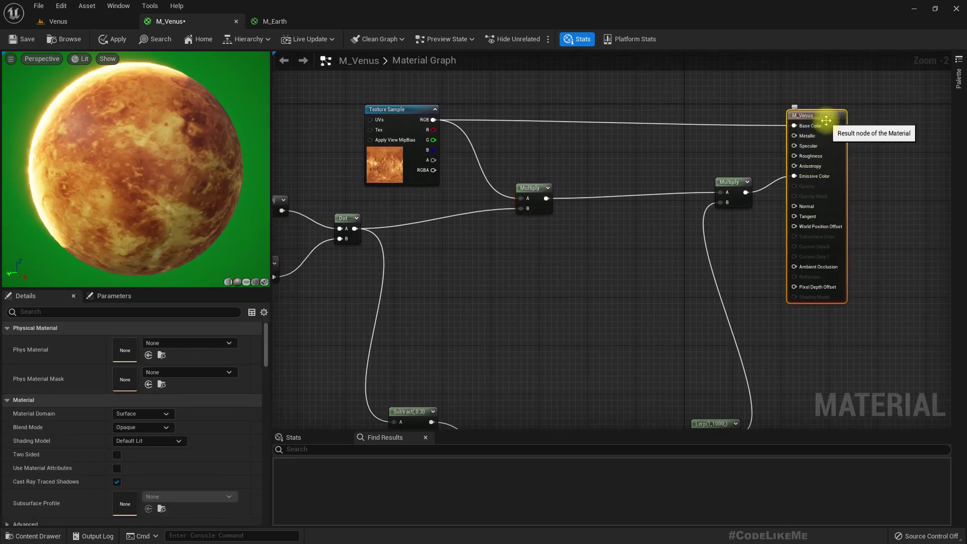
scroll(825, 139, "up", 2)
right_click(801, 137)
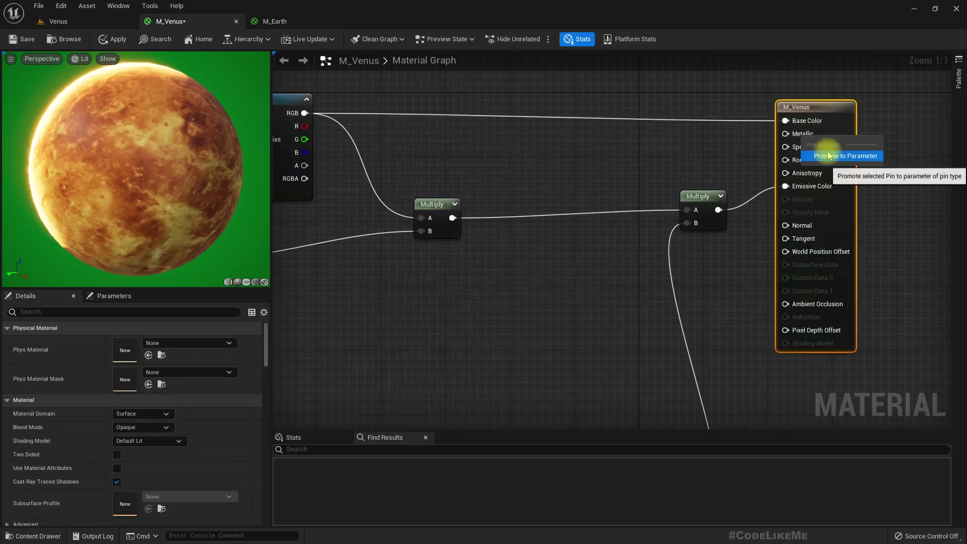
left_click(826, 153)
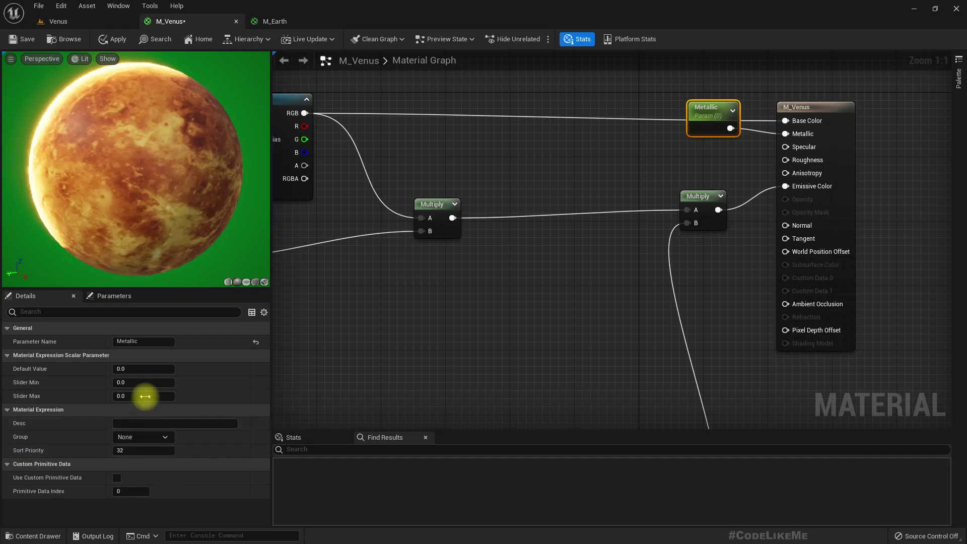
left_click(136, 368)
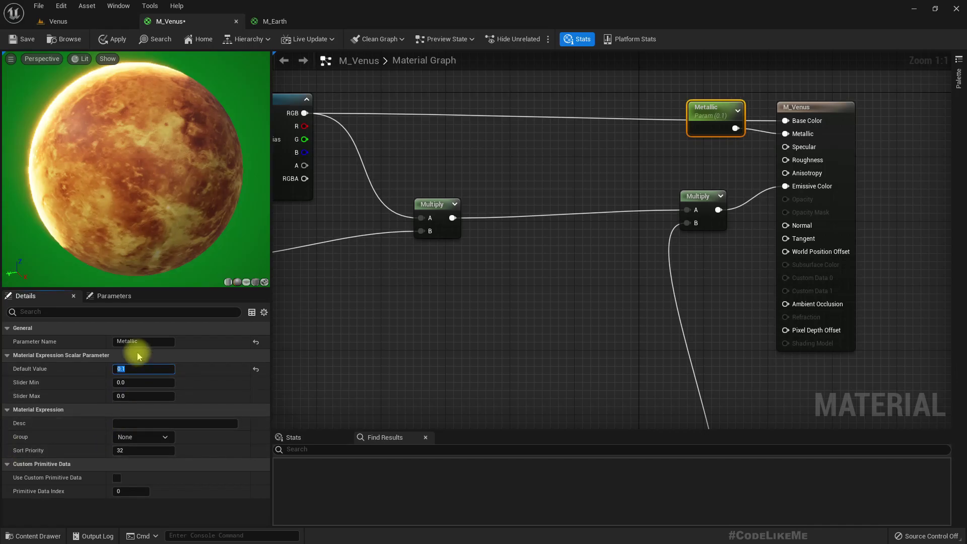
right_click(797, 148)
left_click(825, 162)
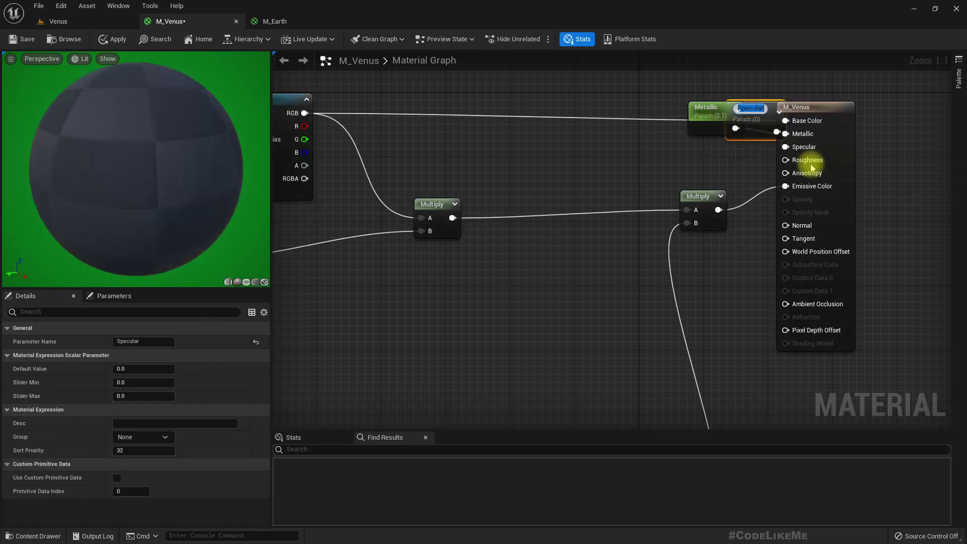
left_click(711, 128)
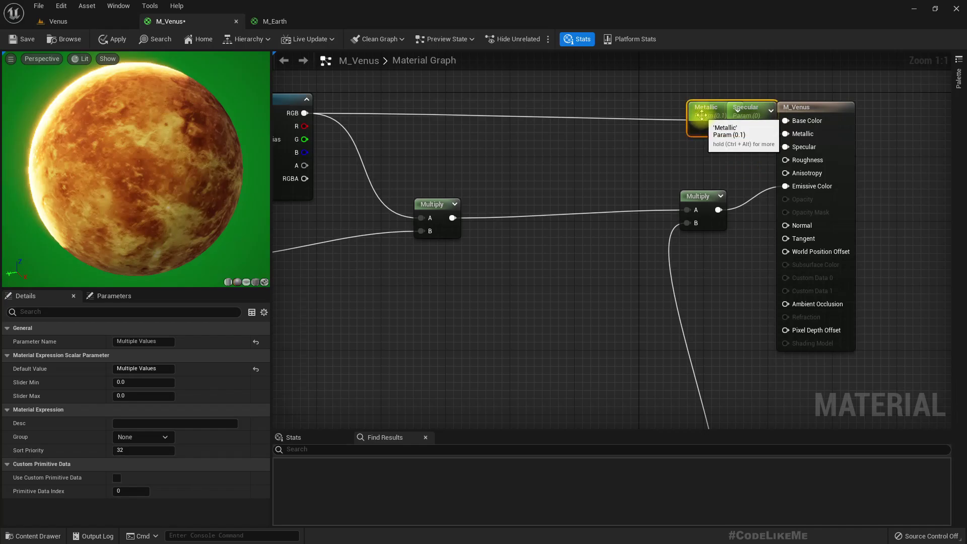
key("Delete")
right_click_drag(701, 115, 753, 98)
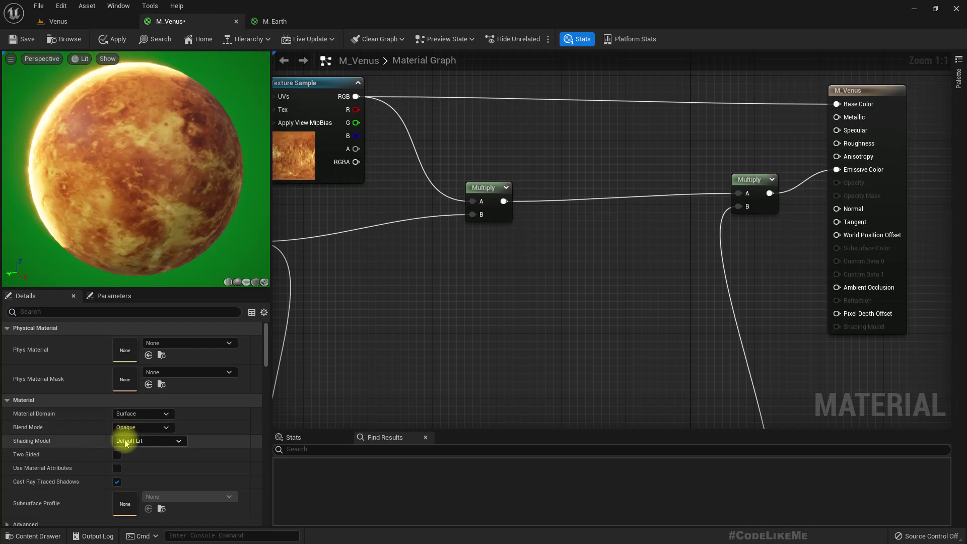
left_click(126, 442)
left_click(125, 315)
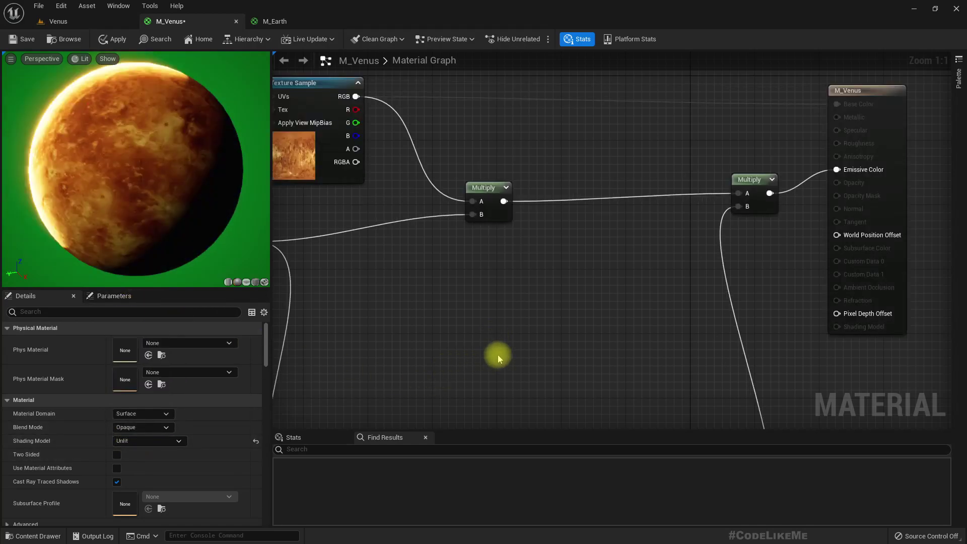
right_click_drag(497, 354, 514, 305)
key("ctrl+z")
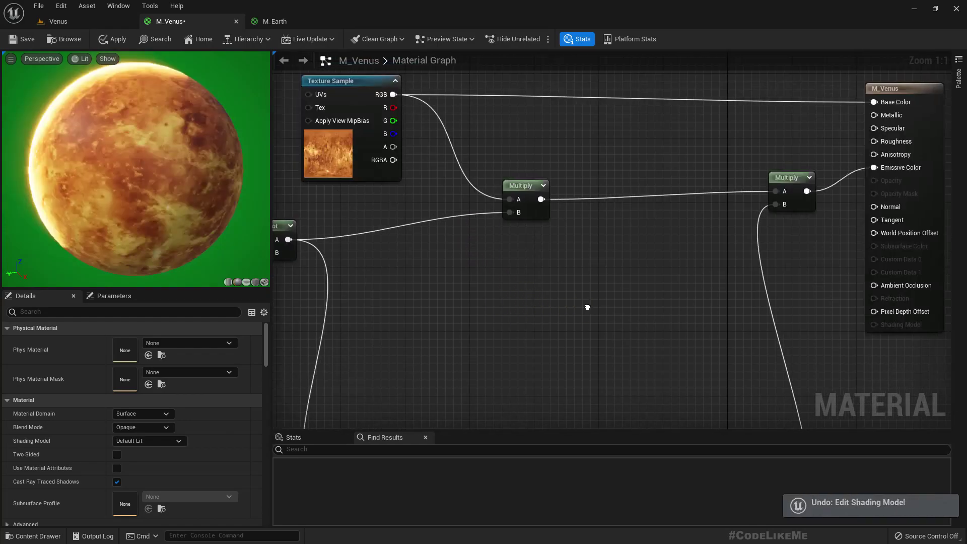
Promote Metallic to a parameter with a default of 0.1.
right_click(871, 135)
left_click(894, 154)
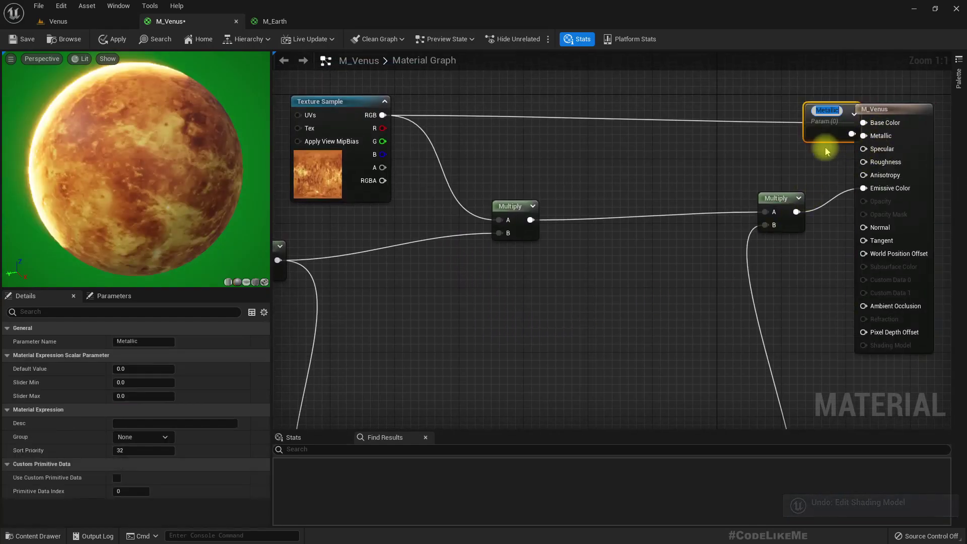
left_click_drag(813, 128, 758, 139)
left_click(141, 369)
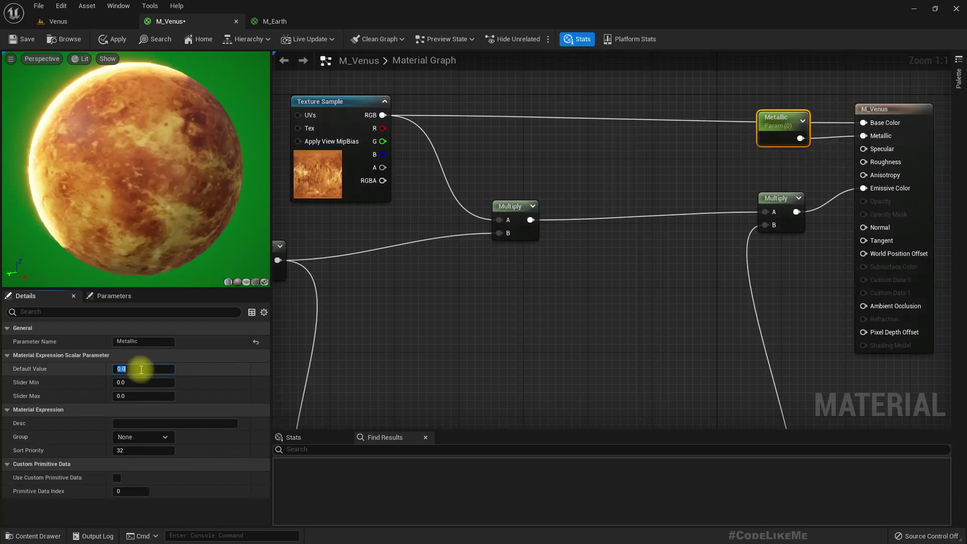
key("Return")
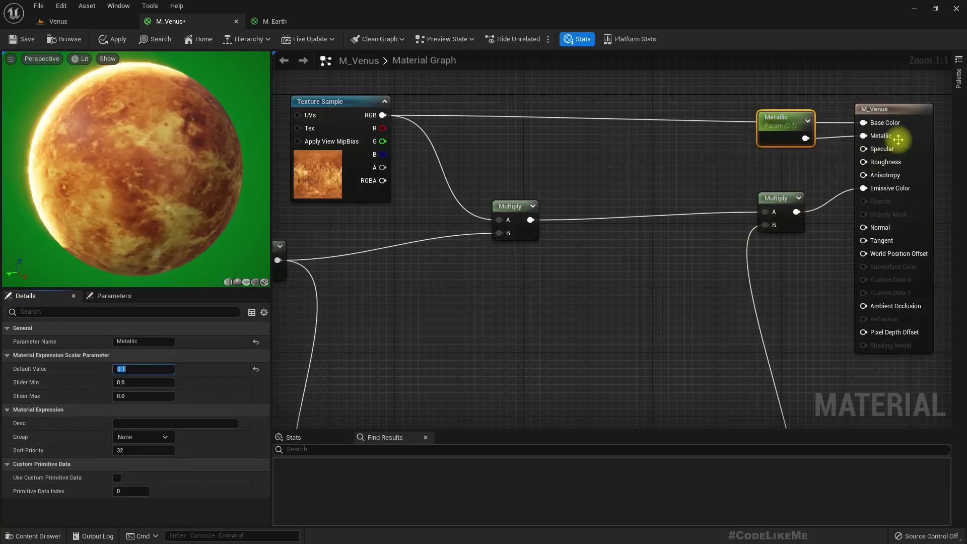
Promote Specular to a parameter with a default of 0.2.
right_click(873, 162)
left_click(895, 170)
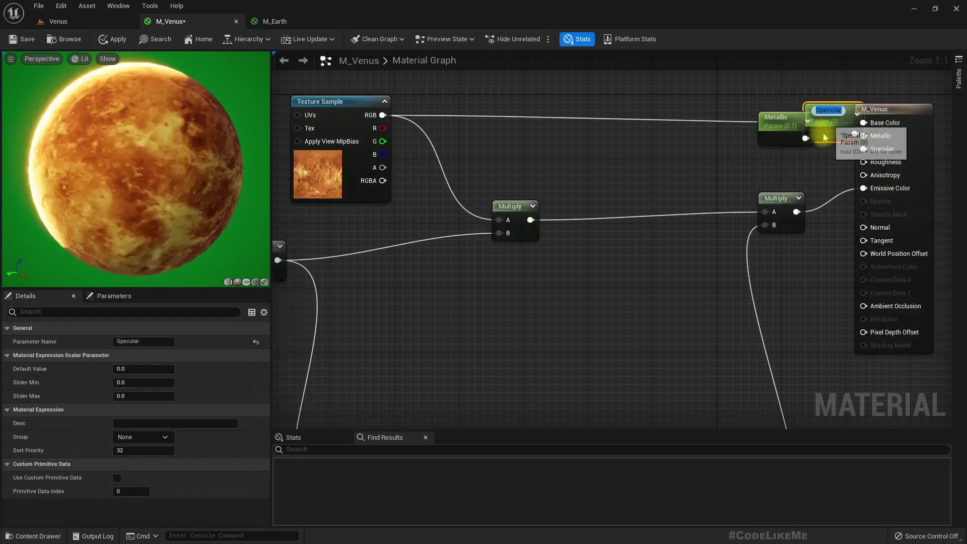
left_click_drag(826, 105, 781, 160)
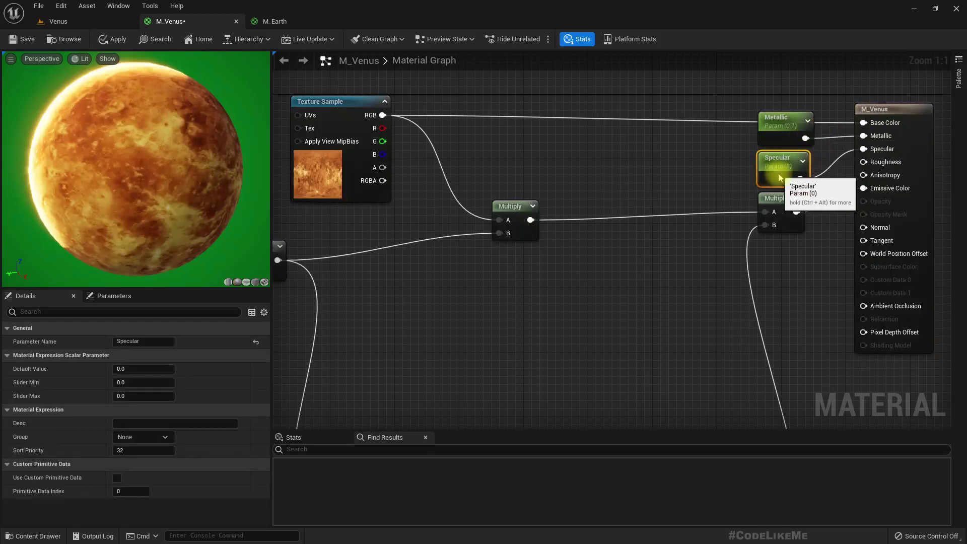
left_click(131, 368)
type(".2")
key("Return")
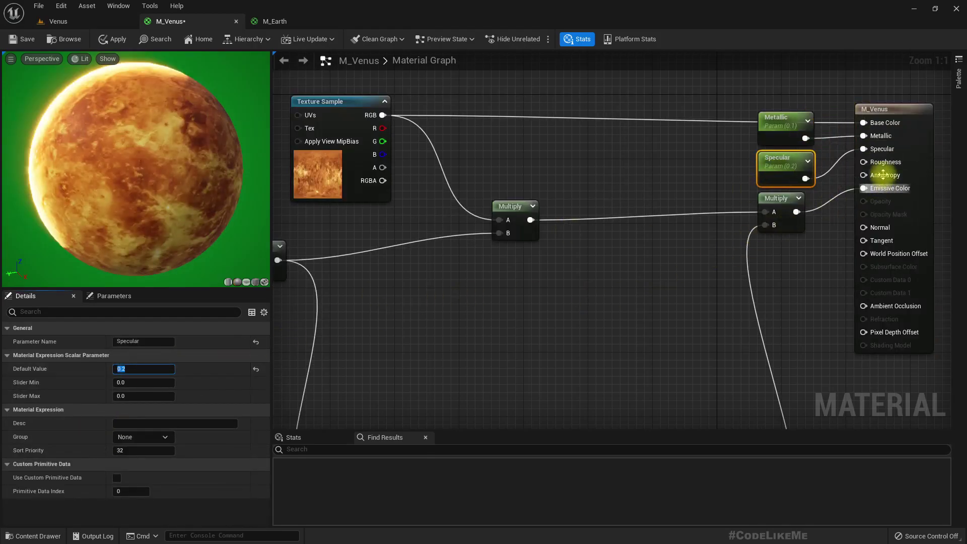
Add a Roughness parameter defaulting to 0.8, apply the material and return to the Venus level.
right_click(882, 163)
left_click(895, 186)
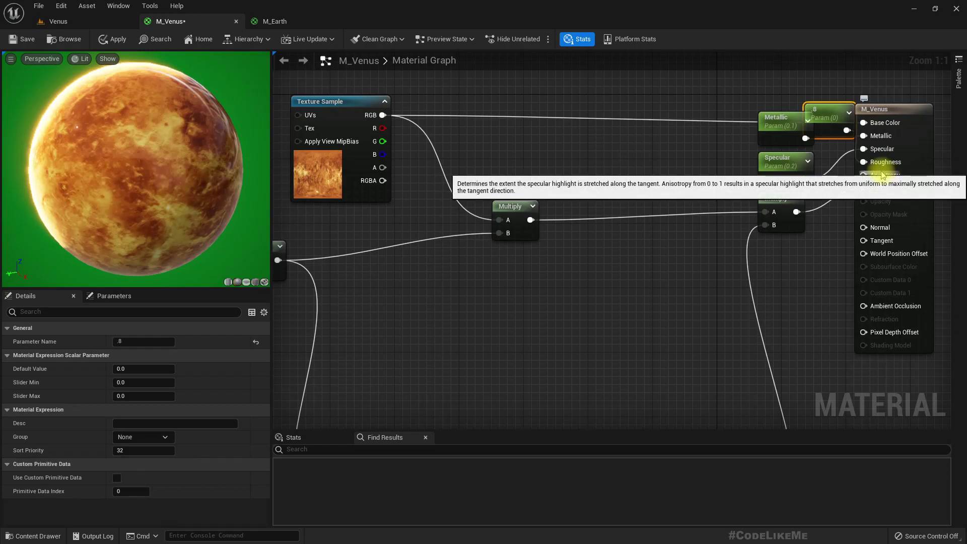
left_click_drag(831, 112, 694, 182)
left_click(127, 343)
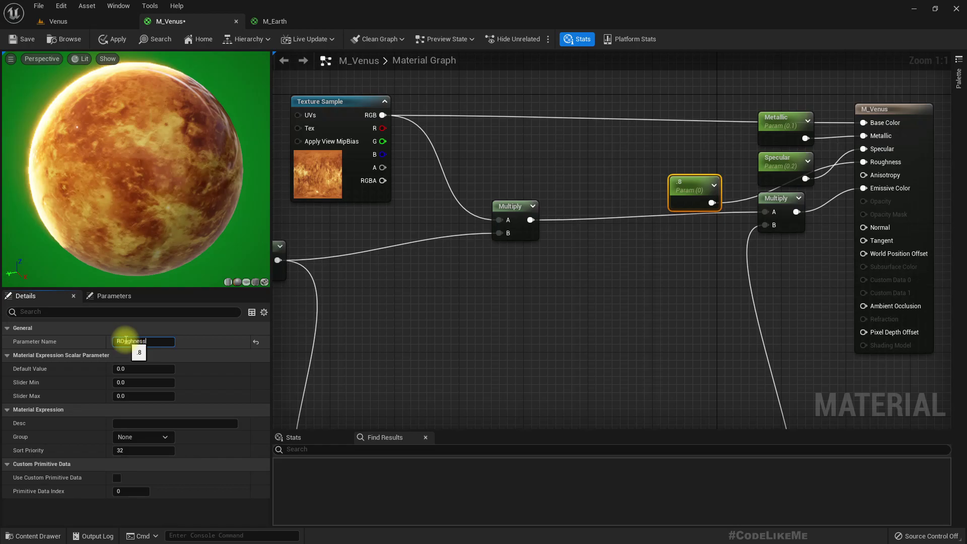
type("ROughness")
key("Return")
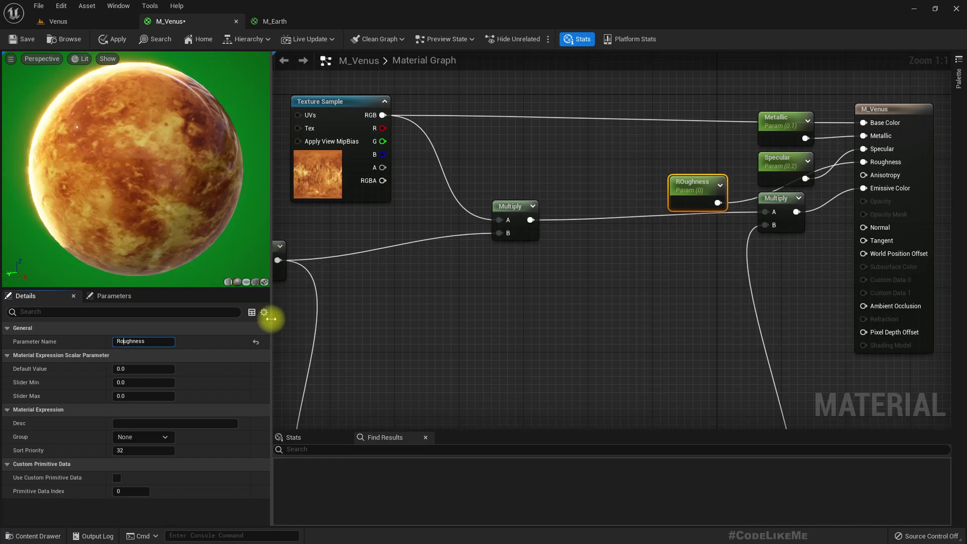
type(".")
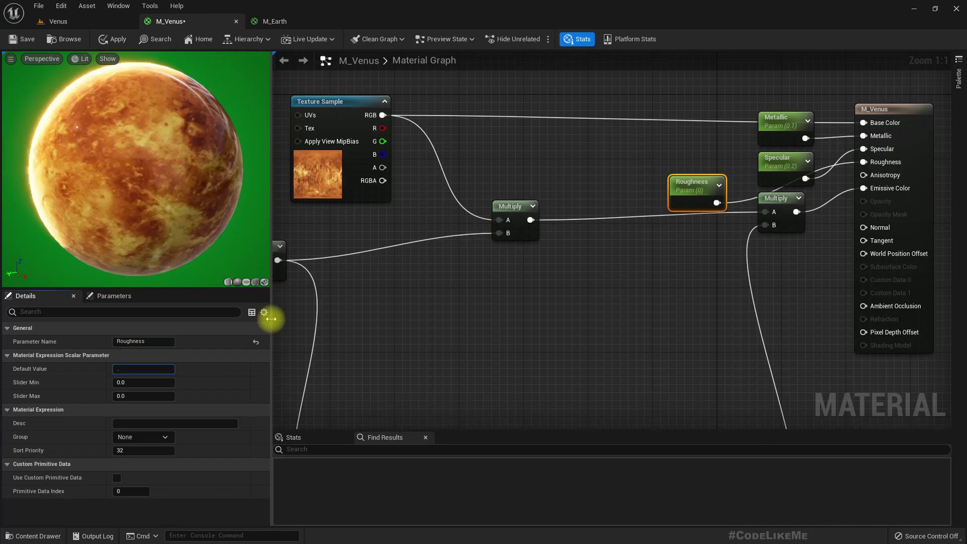
type("8")
key("Return")
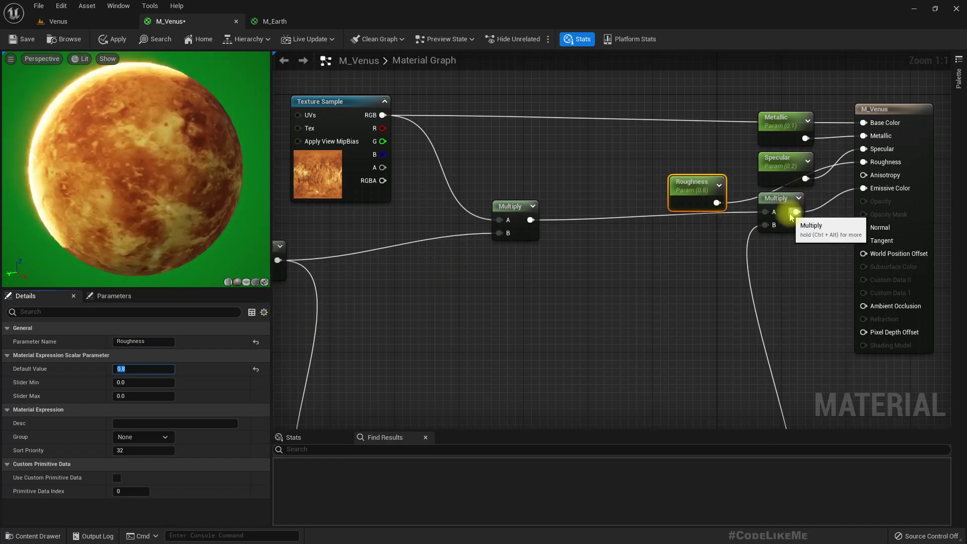
left_click_drag(804, 196, 813, 253)
left_click_drag(707, 190, 788, 214)
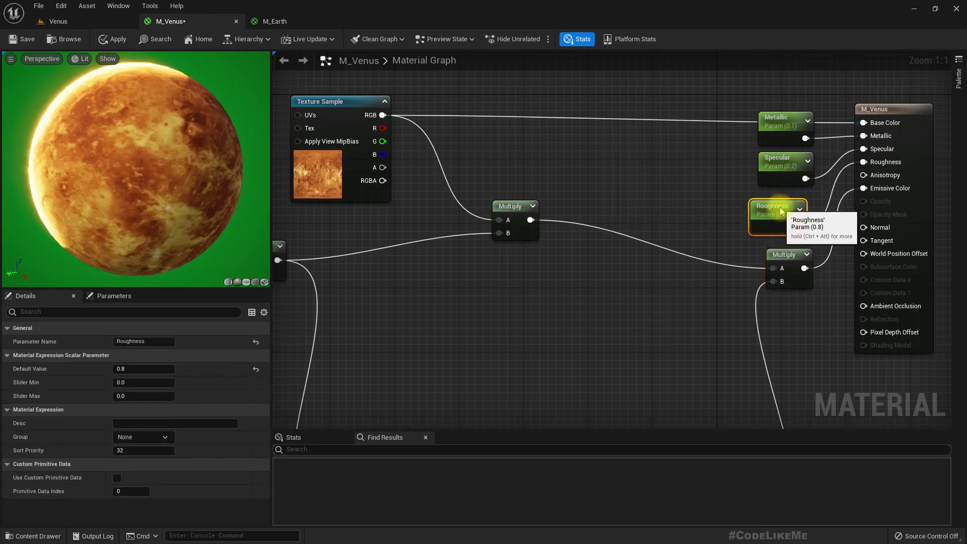
left_click(114, 41)
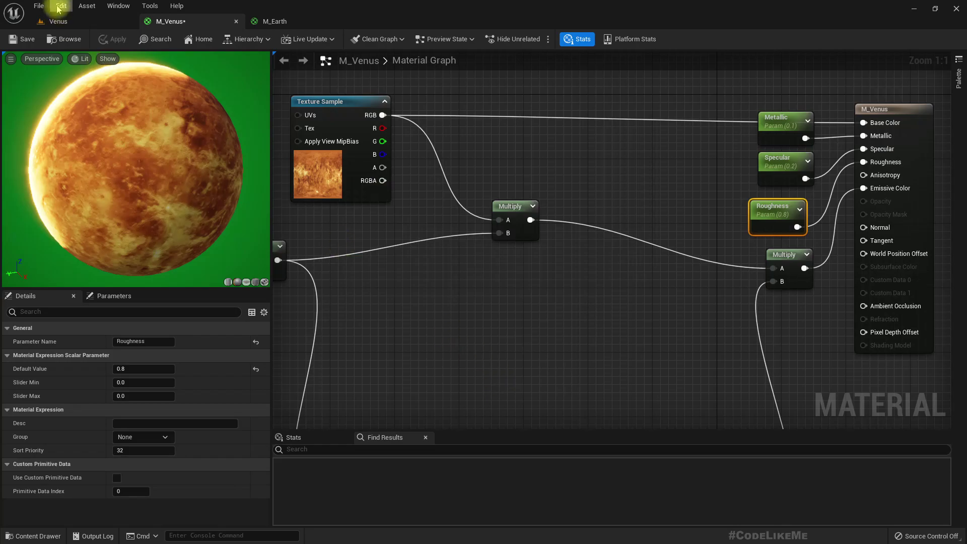
left_click(71, 21)
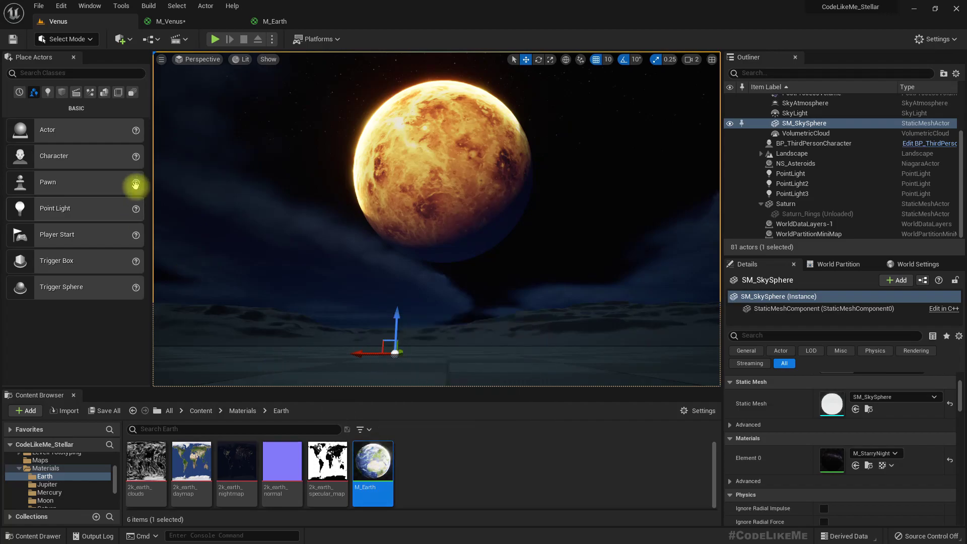
Drag 2k_venus_atmosphere from Materials/Venus into the M_Venus graph as a Texture Sample.
scroll(69, 496, "down", 2)
left_click(46, 500)
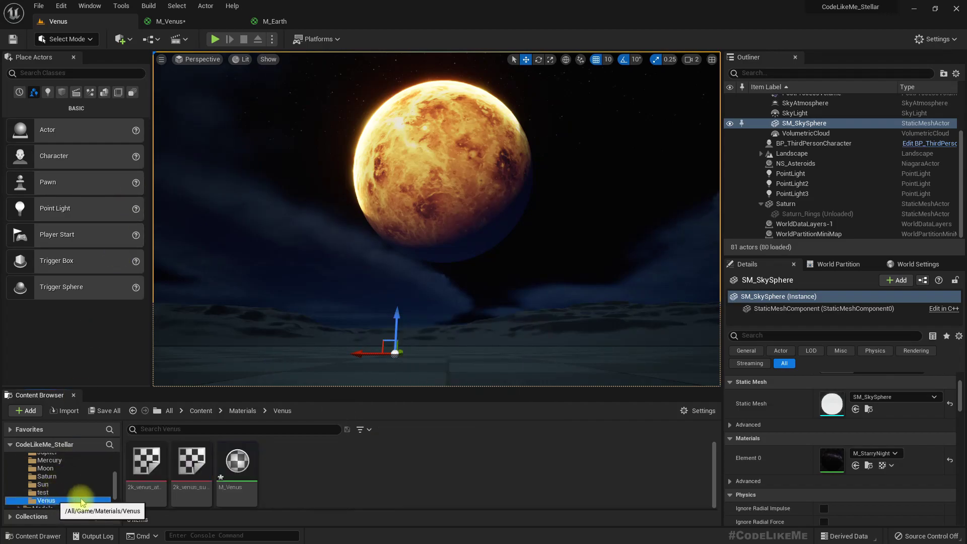
left_click(150, 463)
left_click_drag(150, 464, 387, 335)
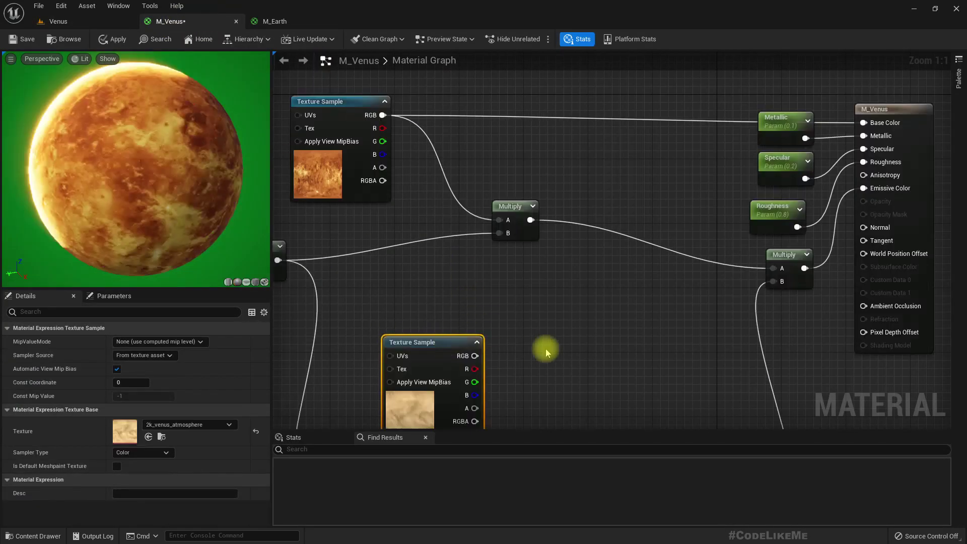
right_click_drag(528, 339, 637, 224)
right_click_drag(481, 311, 576, 302)
scroll(559, 315, "down", 4)
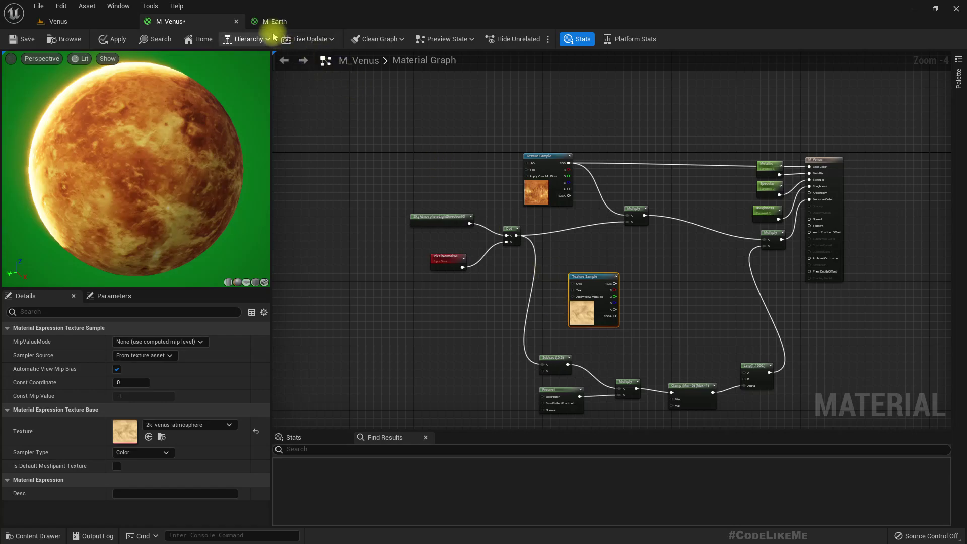
Close M_Earth discarding its changes, then shift a Multiply node in the M_Venus graph.
left_click(343, 22)
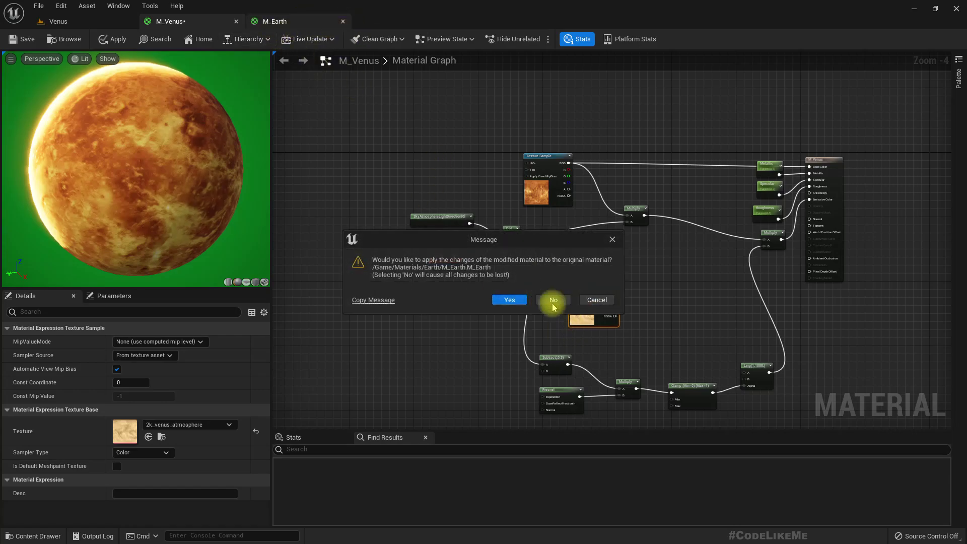
left_click(552, 300)
right_click_drag(582, 345, 491, 279)
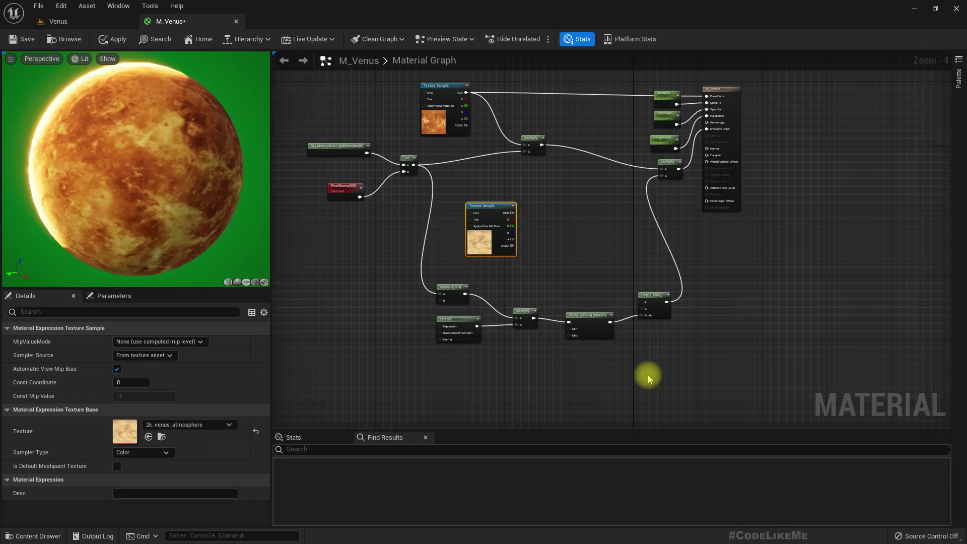
left_click_drag(531, 140, 586, 162)
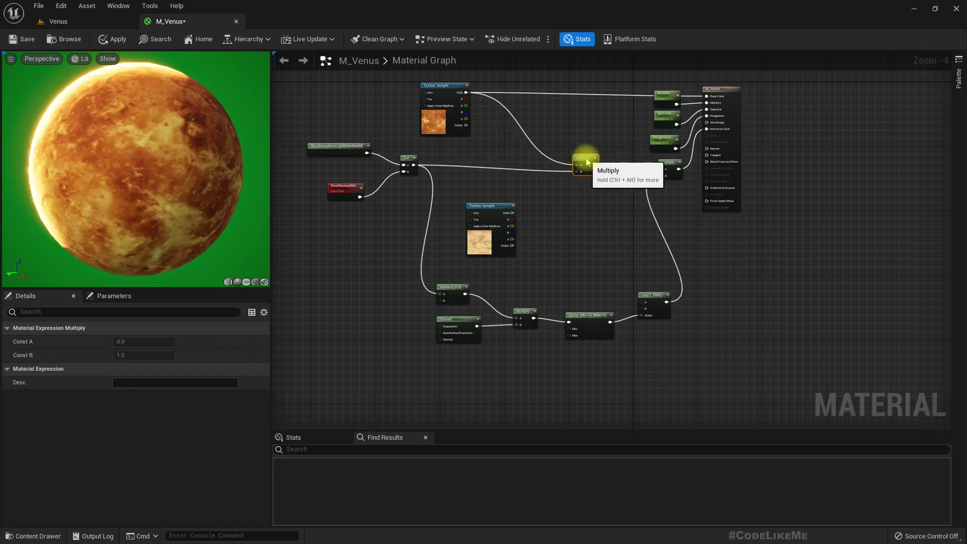
key("Home")
Move the SkyAtmosphere, PixelNormalWS, Dot and Multiply nodes down and the output node right.
left_click_drag(455, 200, 372, 138)
left_click(476, 157, "ctrl")
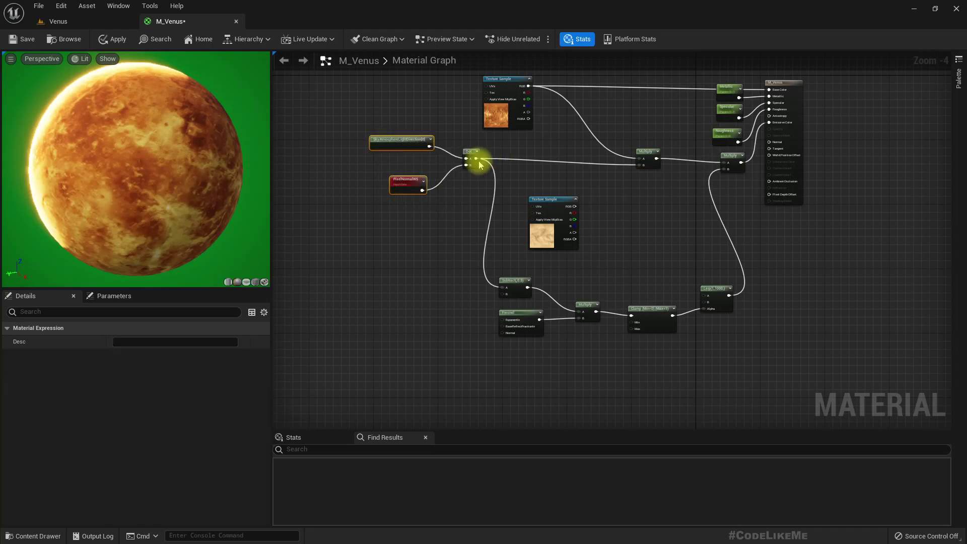
left_click(647, 163, "ctrl")
left_click_drag(648, 167, 645, 272)
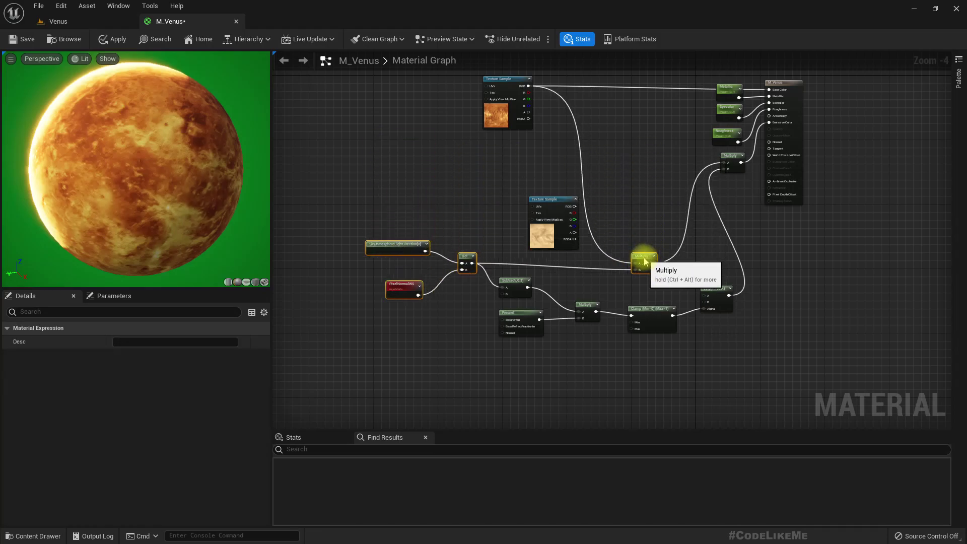
key("Home")
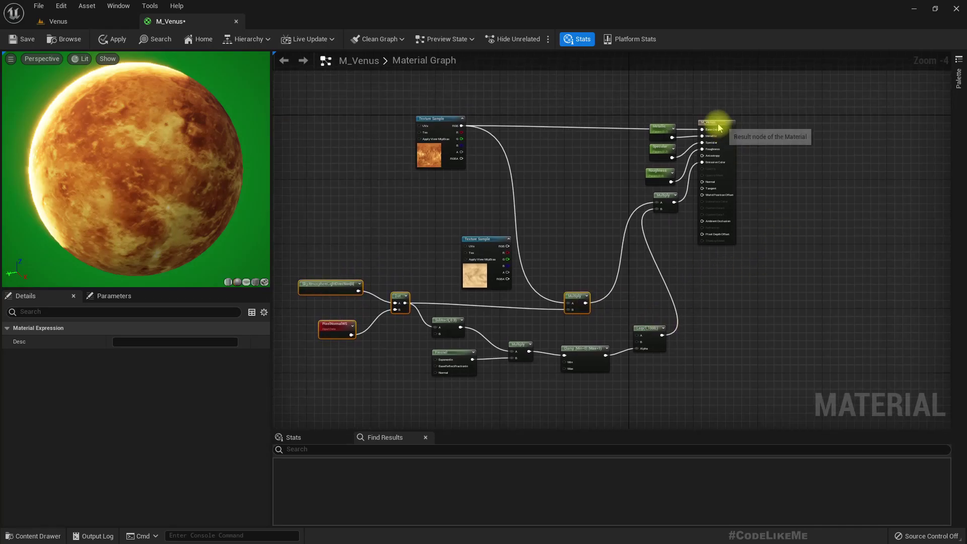
left_click_drag(718, 125, 751, 125)
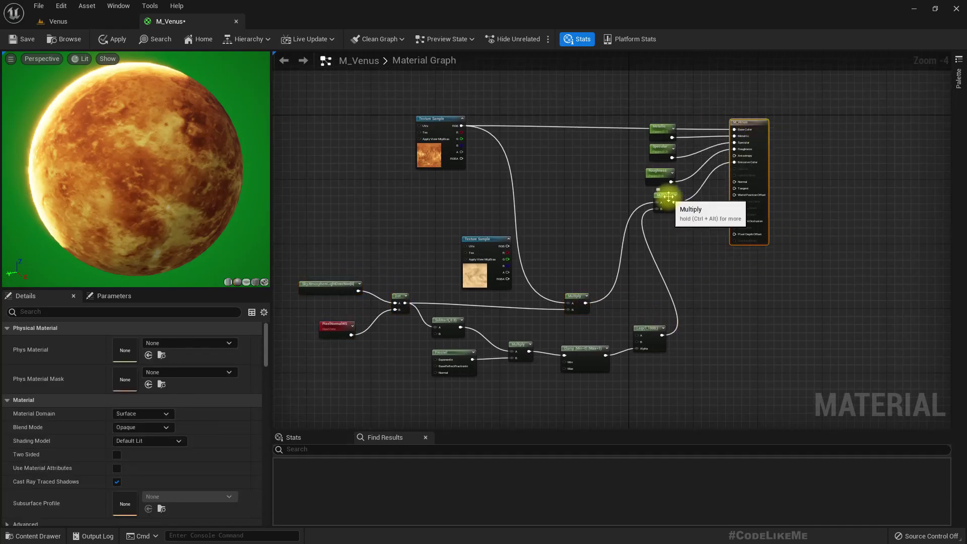
left_click_drag(670, 200, 700, 301)
Straighten the light-direction row and the Subtract, Multiply, Clamp, Lerp row with Q.
left_click(361, 285)
left_click(397, 296, "ctrl")
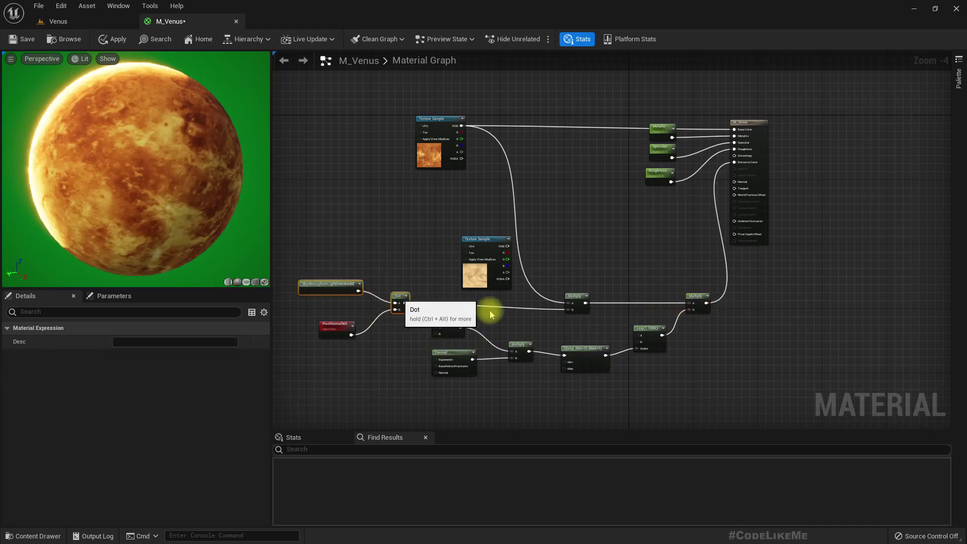
left_click_drag(570, 269, 696, 304, "ctrl")
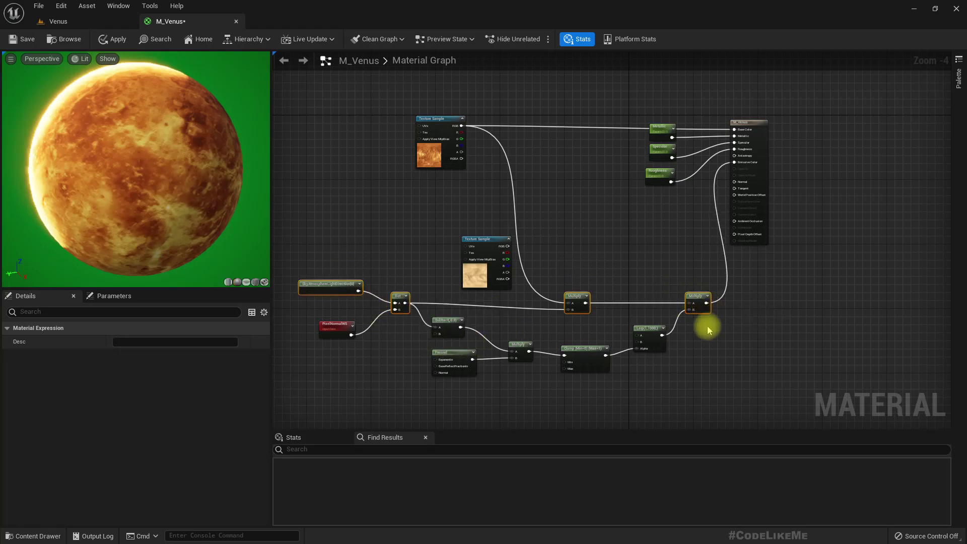
key("q")
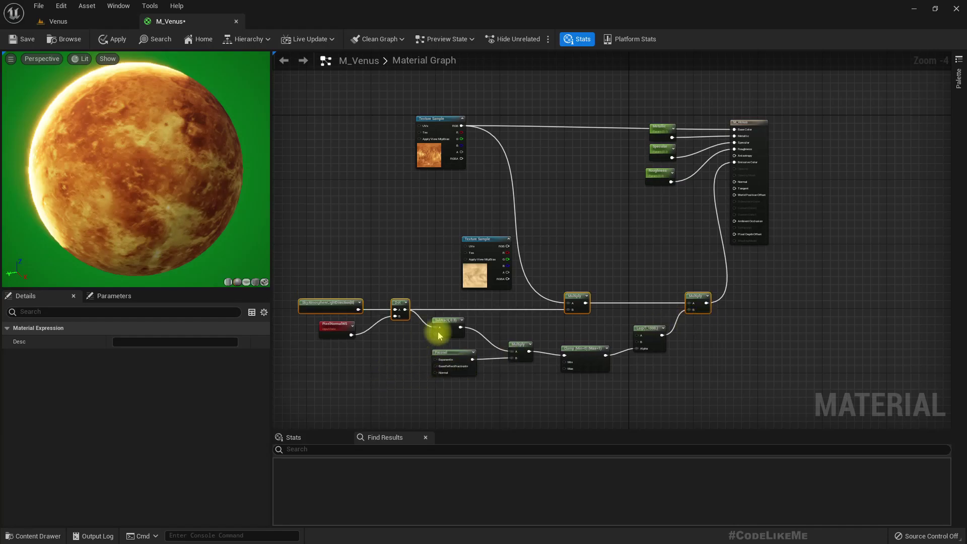
left_click_drag(461, 366, 460, 398)
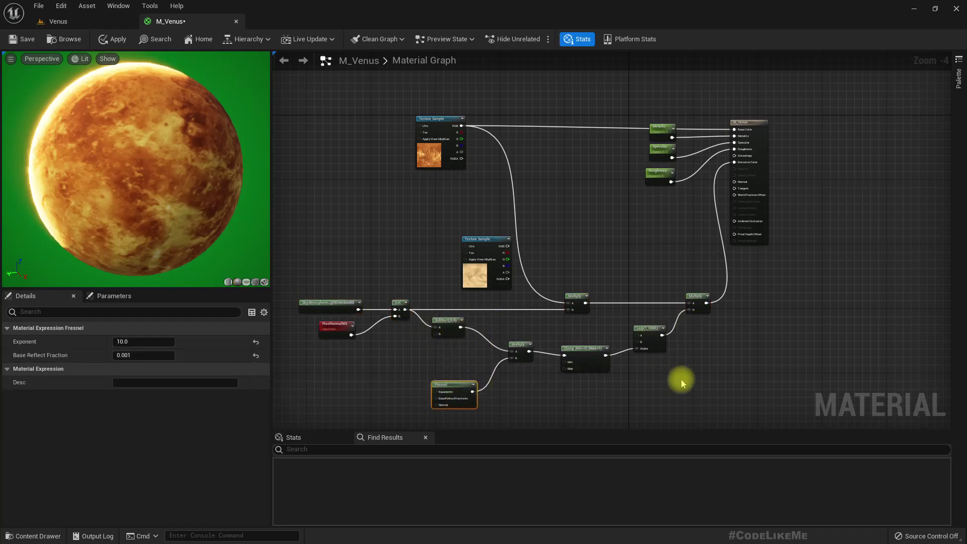
left_click_drag(680, 379, 466, 331)
key("q")
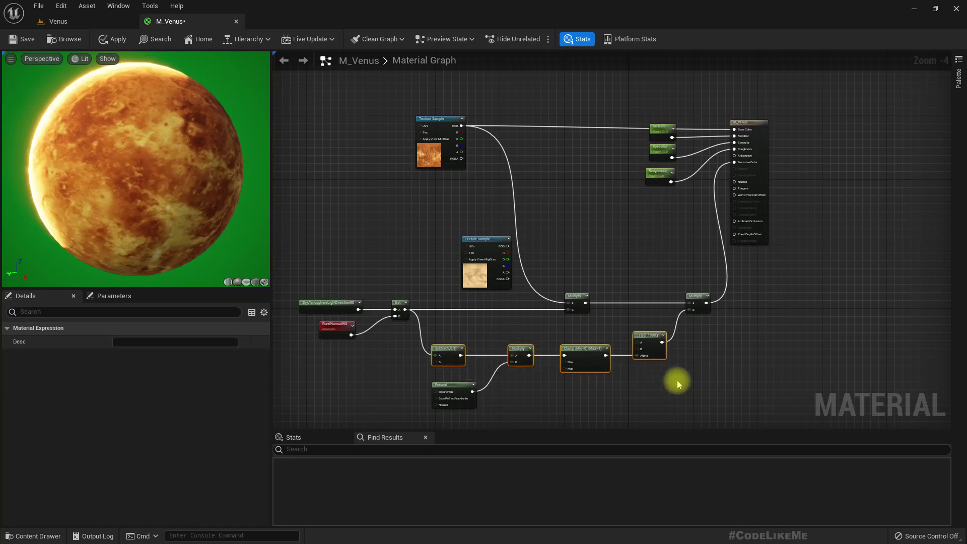
left_click(666, 383)
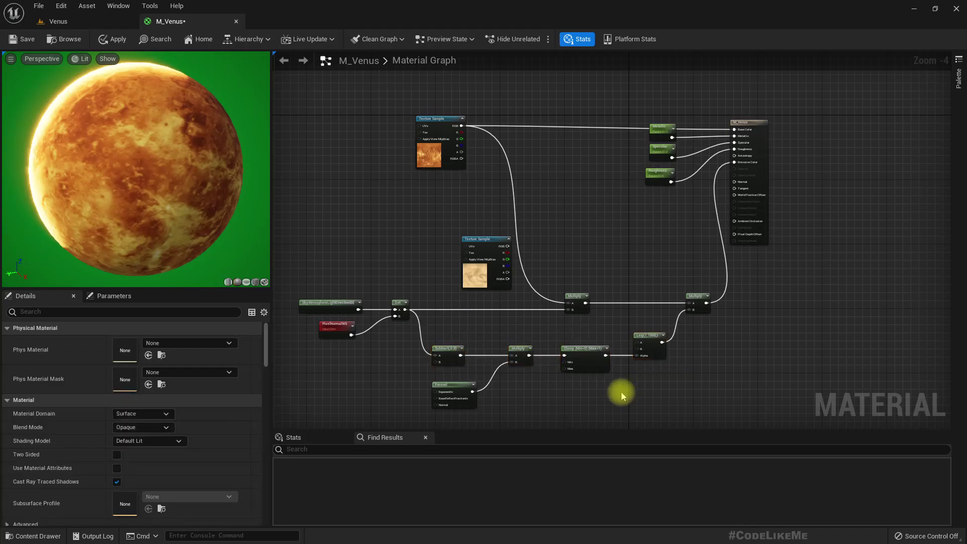
right_click_drag(621, 392, 645, 413)
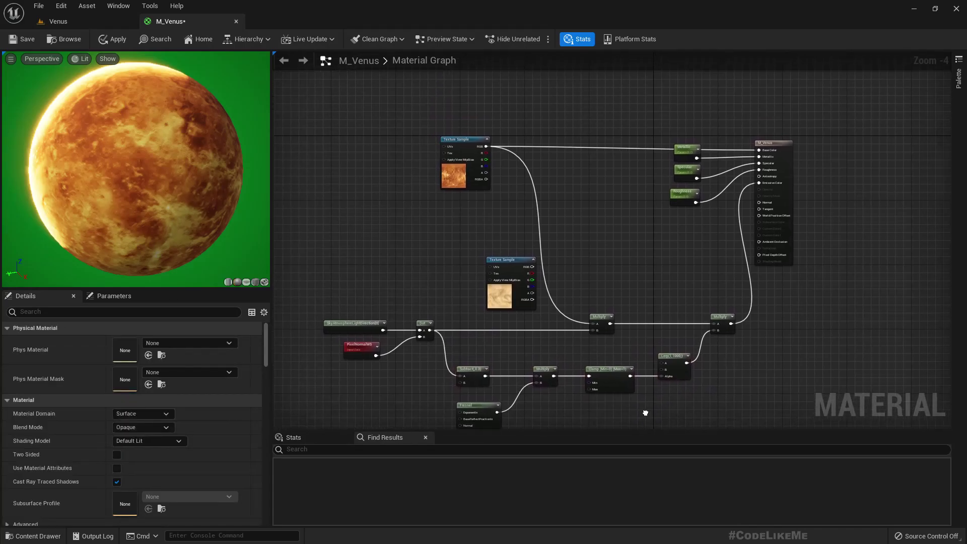
Shift the atmosphere texture sample up-left and drag the ten lower nodes further down.
left_click_drag(509, 273, 470, 231)
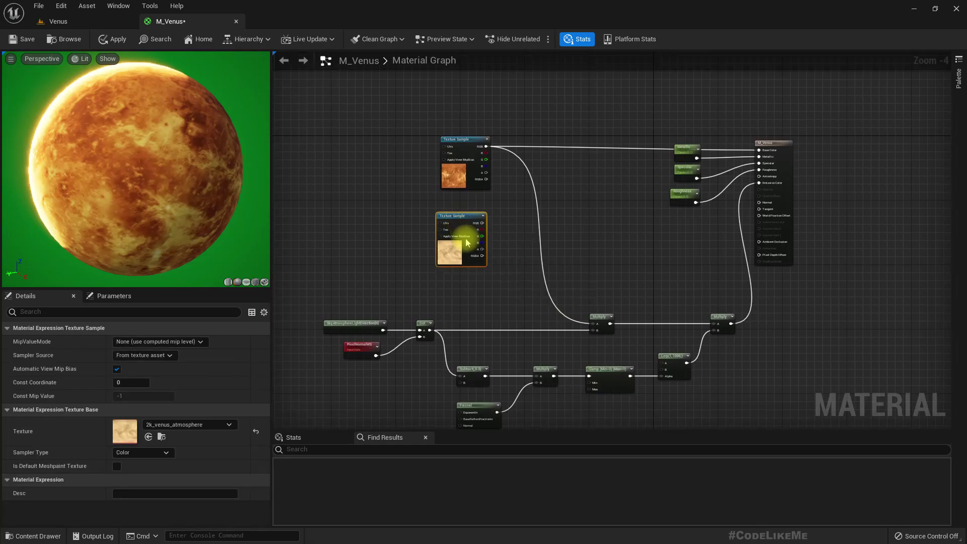
scroll(455, 297, "up", 4)
right_click_drag(499, 231, 522, 243)
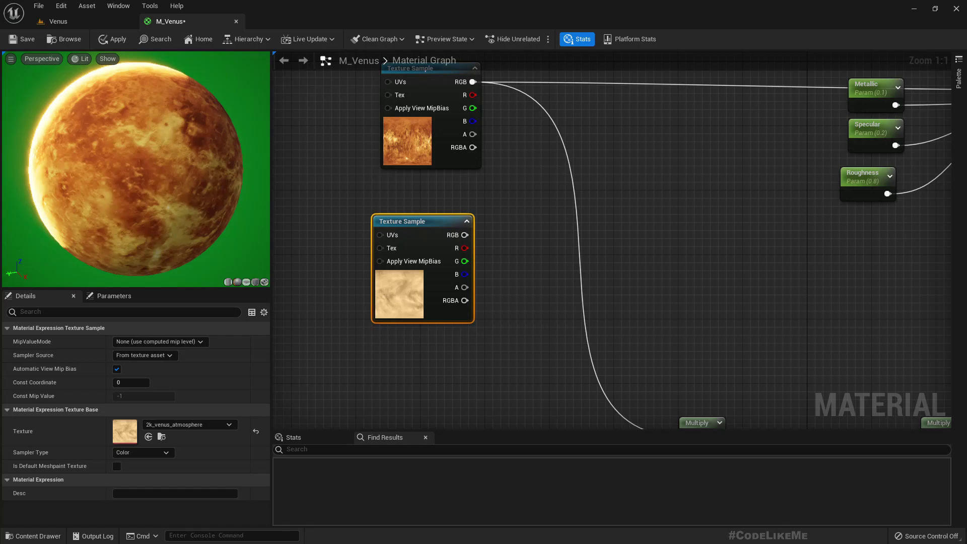
scroll(606, 278, "down", 4)
right_click_drag(608, 276, 572, 180)
left_click_drag(375, 210, 782, 363)
left_click_drag(611, 227, 605, 267)
scroll(529, 238, "up", 1)
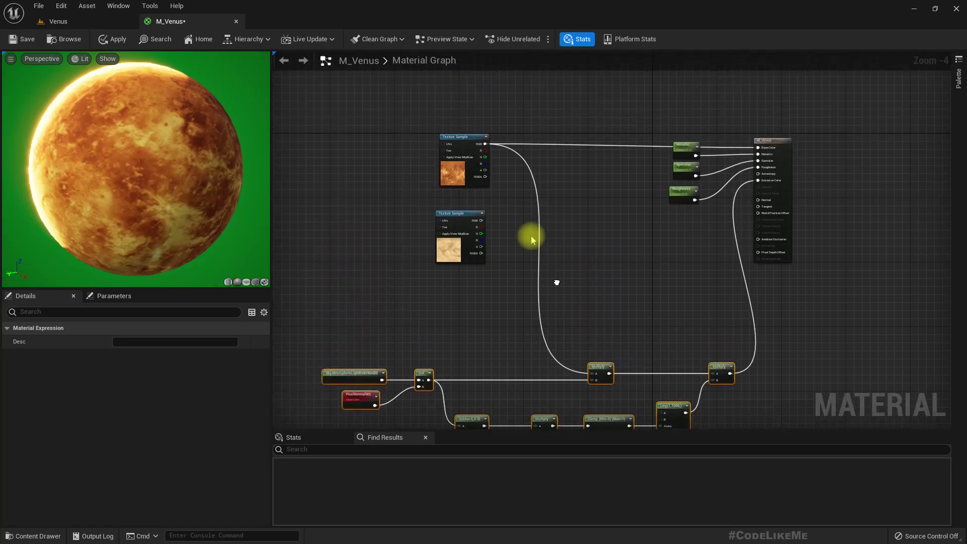
scroll(497, 155, "up", 1)
right_click_drag(497, 156, 579, 149)
Distribute the Metallic, Specular and Roughness parameter nodes evenly using Alignment > Distribute Vertically.
left_click(573, 143)
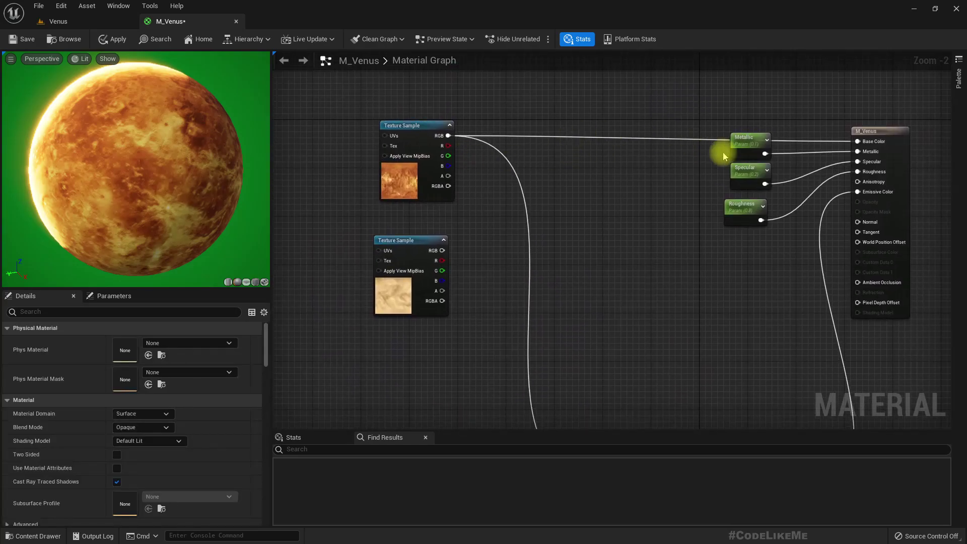
left_click_drag(723, 130, 823, 225)
left_click_drag(740, 181, 746, 199)
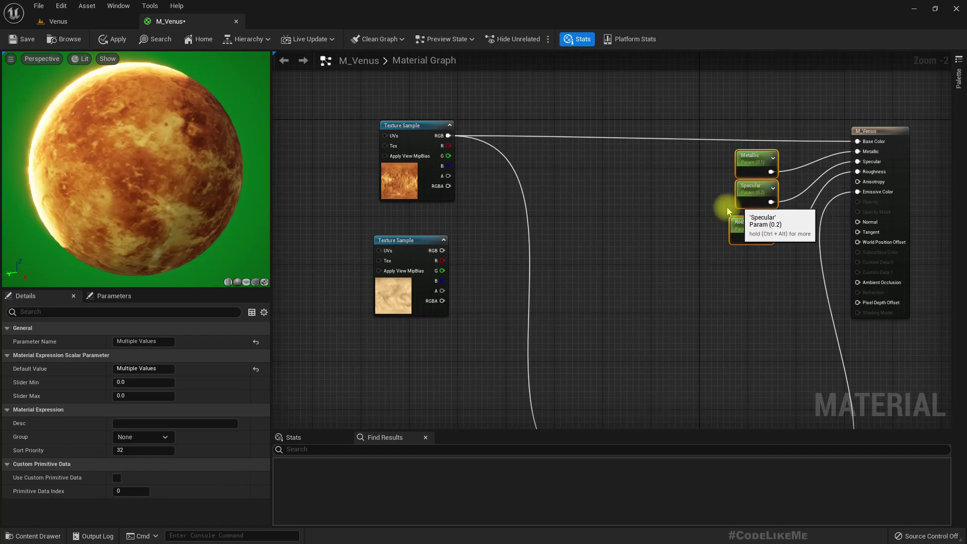
left_click(761, 254)
left_click_drag(762, 254, 725, 147)
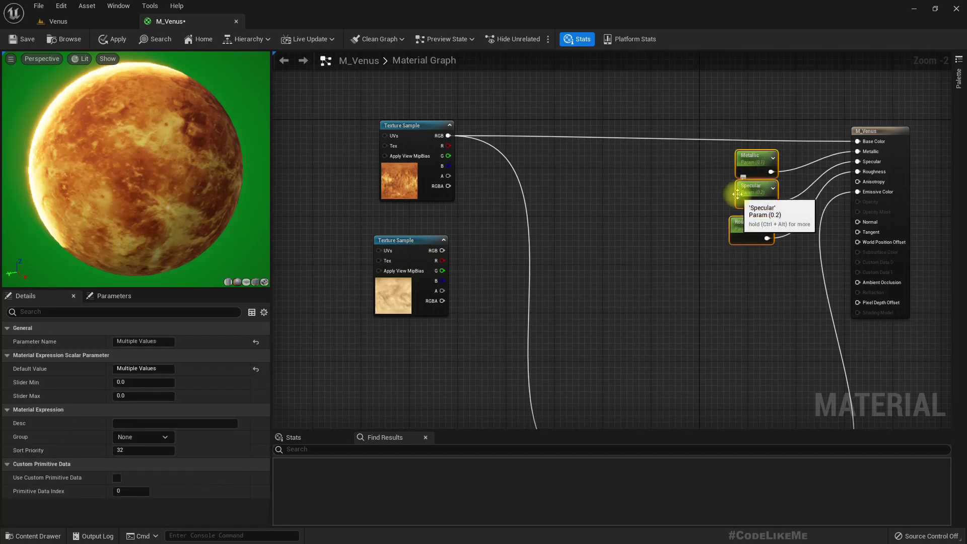
right_click(762, 192)
mouse_move(800, 373)
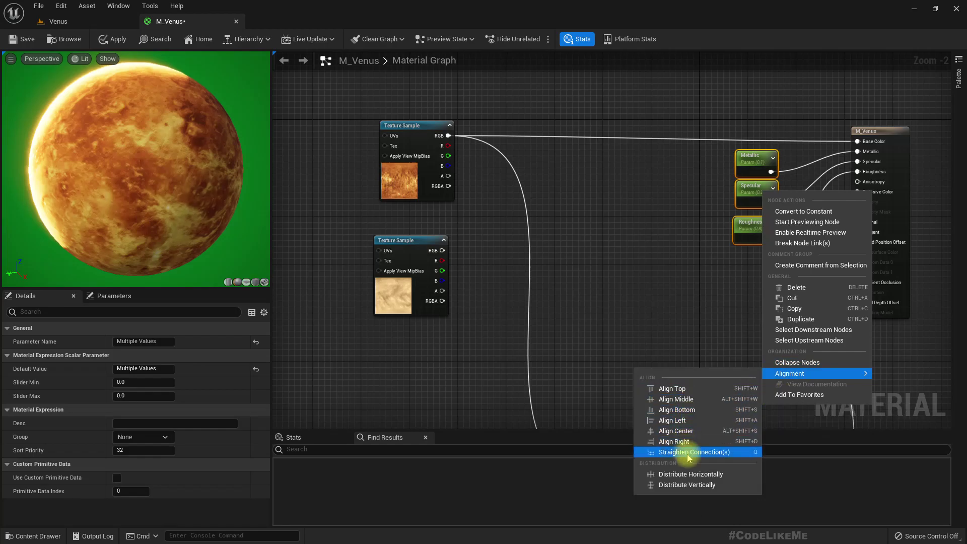
left_click(684, 485)
left_click(668, 230)
right_click_drag(656, 246, 648, 223)
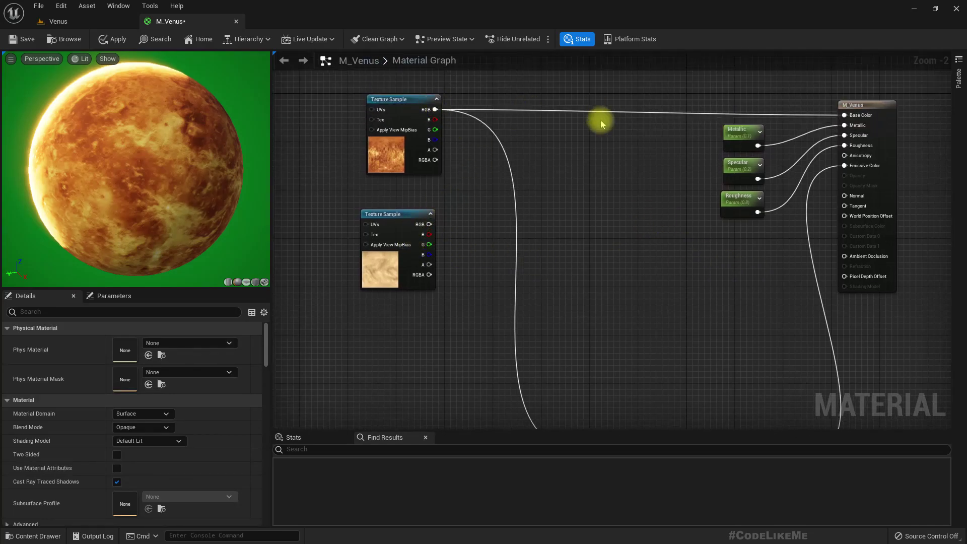
scroll(596, 124, "down", 2)
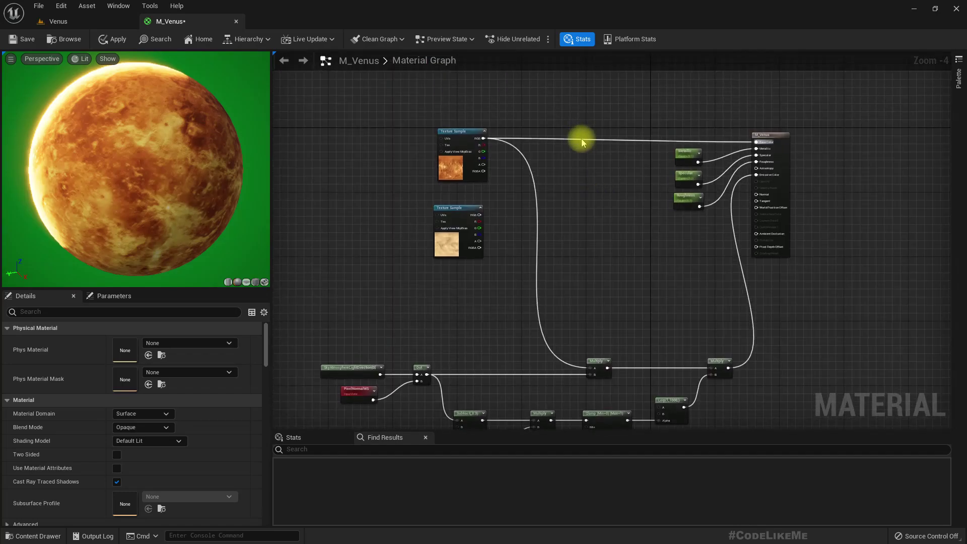
Add a reroute knot on the Base Color wire and connect it to Multiply's A input.
double_click(581, 138)
left_click_drag(601, 365, 652, 368)
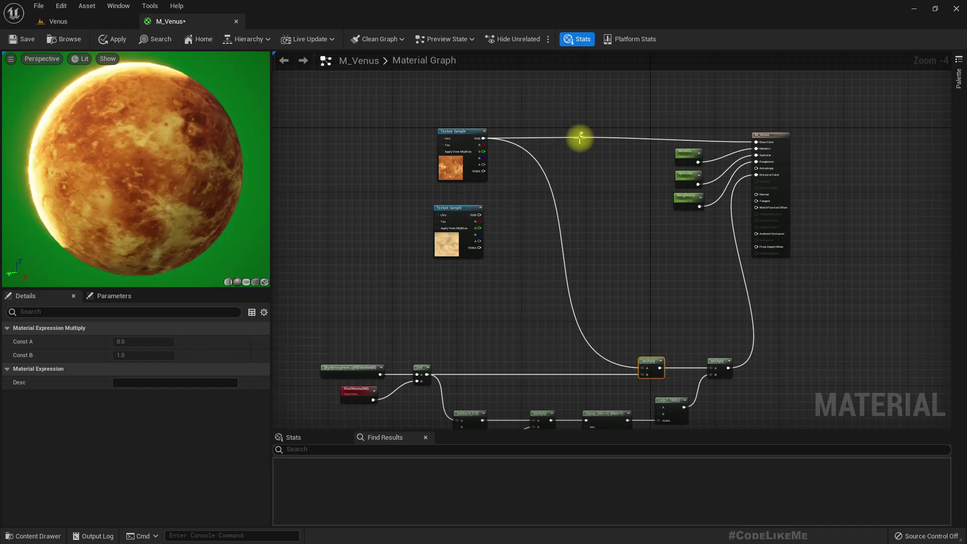
left_click_drag(580, 137, 644, 367)
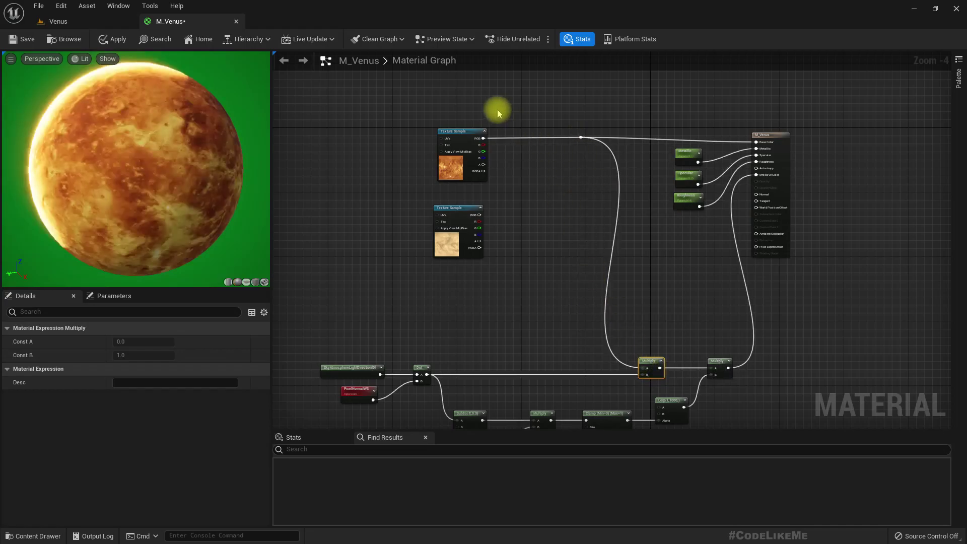
Feed Base Color through a Lerp that blends the surface texture with the atmosphere texture.
scroll(498, 112, "up", 2)
left_click_drag(480, 140, 553, 141)
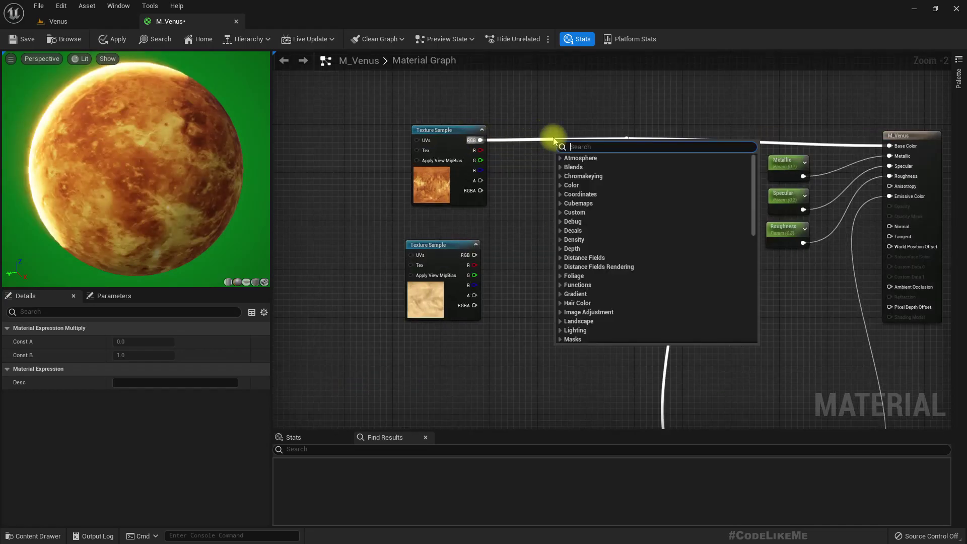
type("lerp")
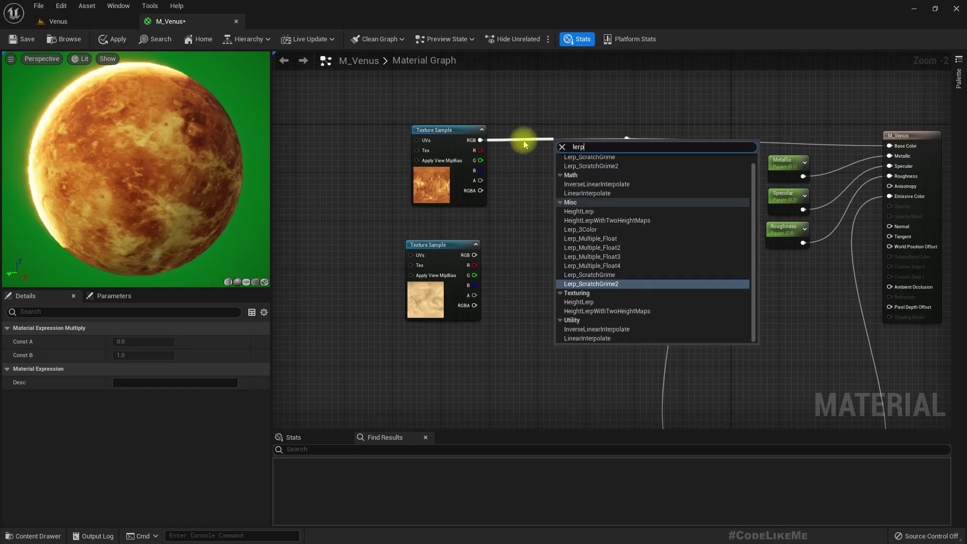
left_click(587, 338)
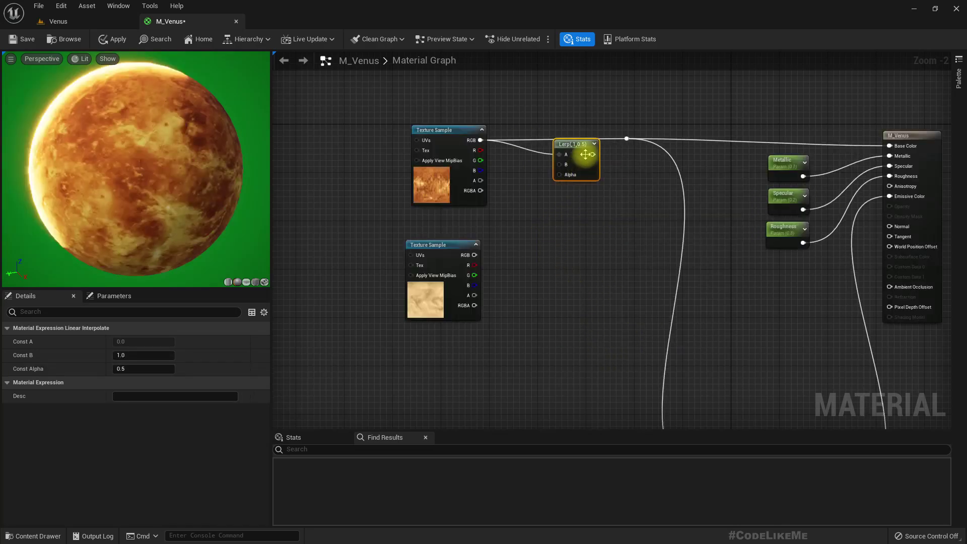
left_click_drag(592, 154, 570, 131)
left_click_drag(471, 255, 556, 150)
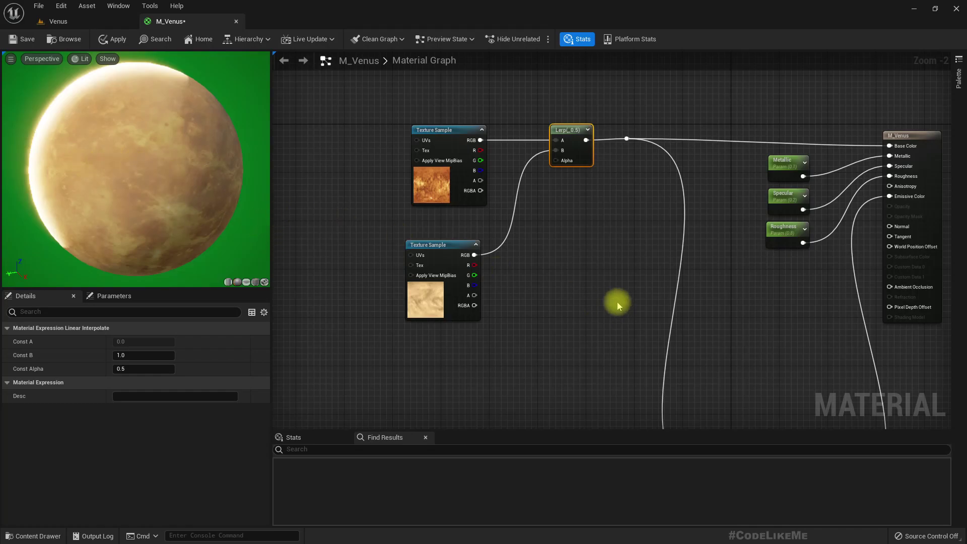
right_click_drag(618, 301, 621, 284)
scroll(590, 216, "down", 3)
scroll(590, 217, "up", 2)
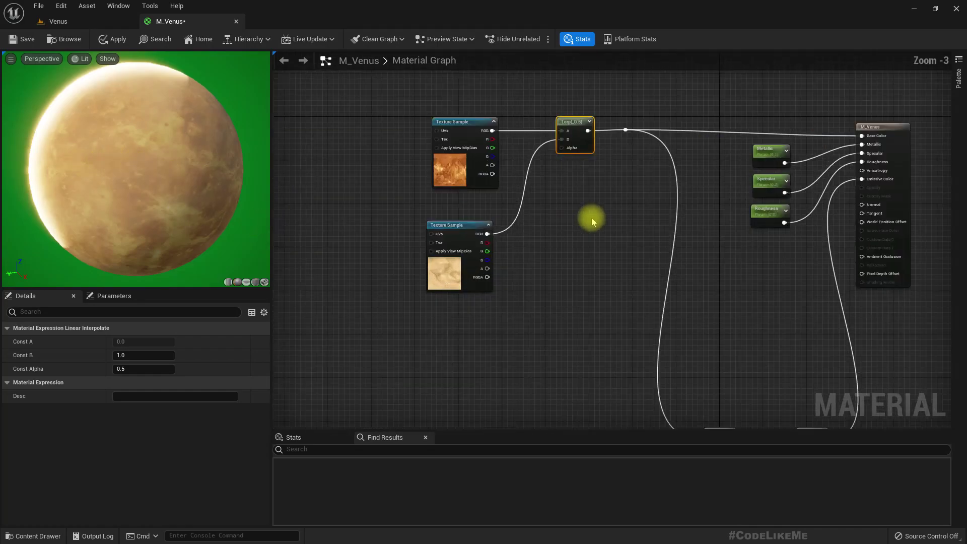
left_click_drag(126, 185, 169, 184)
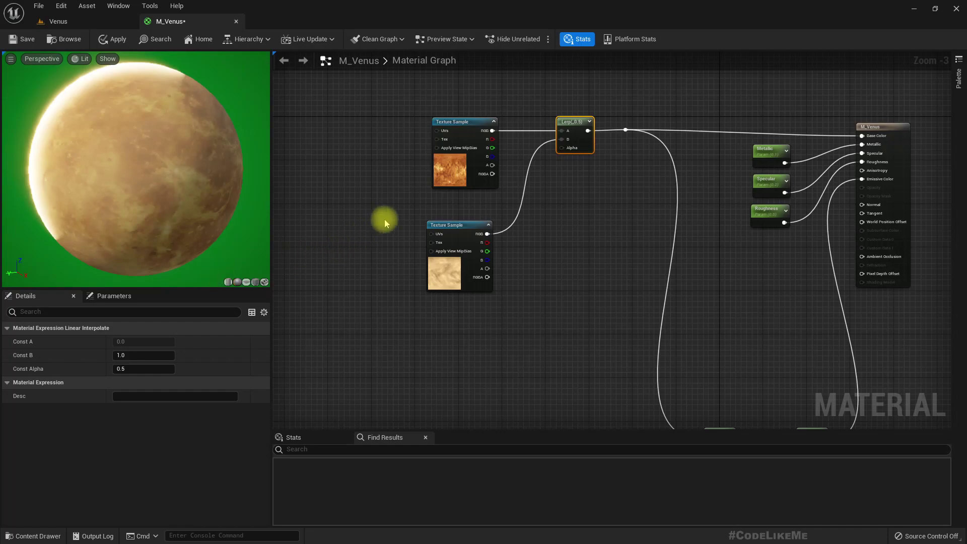
Drive the atmosphere texture's UVs with a Panner fed by a TextureCoordinate node.
right_click_drag(384, 218, 410, 227)
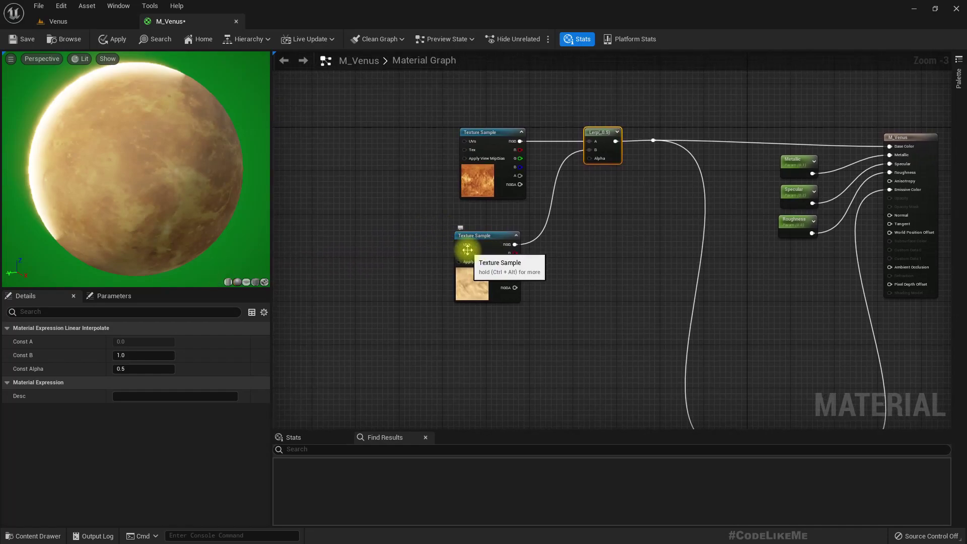
left_click_drag(461, 244, 393, 246)
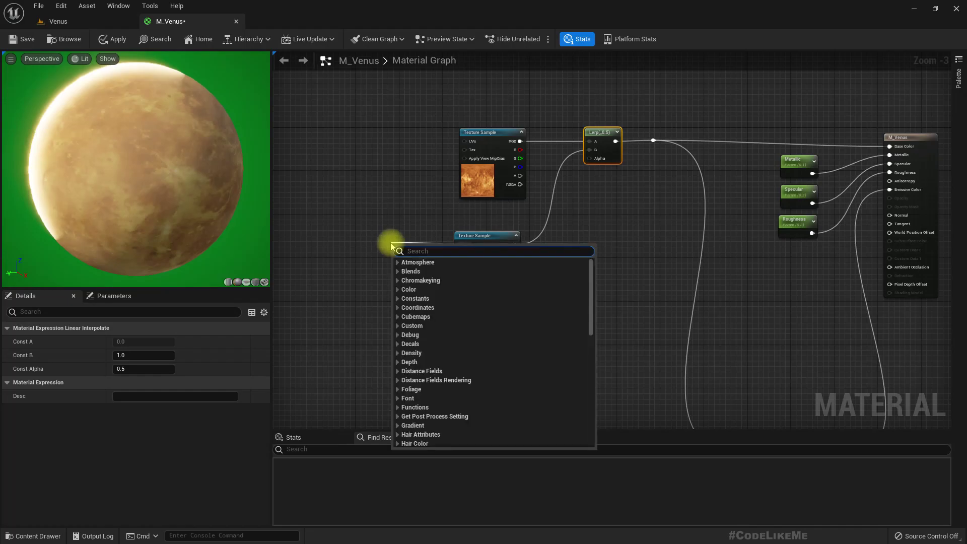
type("panner")
key("Return")
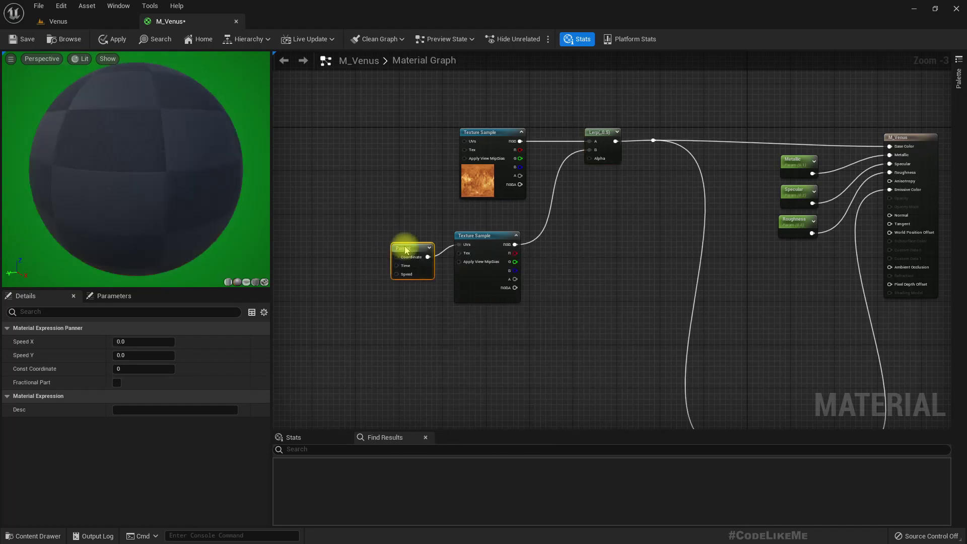
right_click_drag(398, 254, 522, 273)
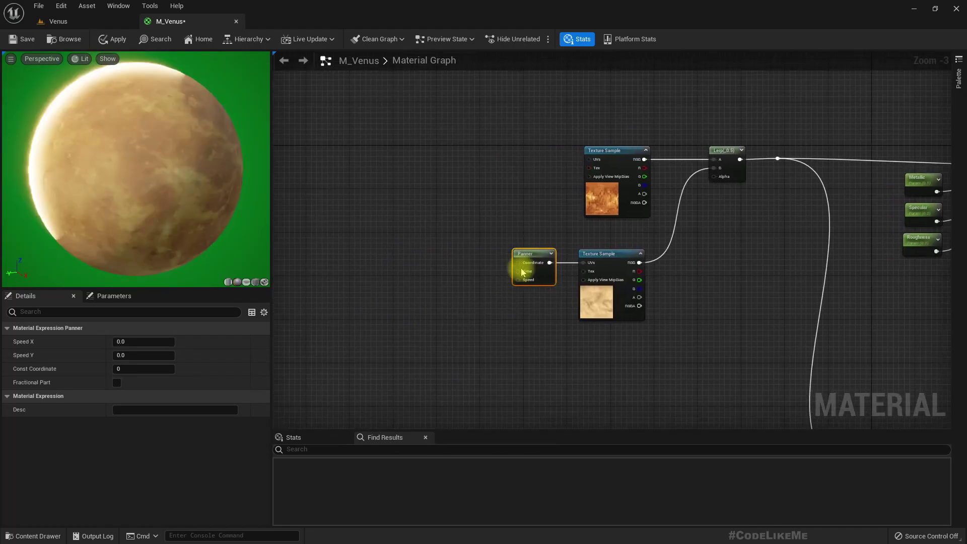
left_click_drag(517, 263, 454, 263)
type("texc")
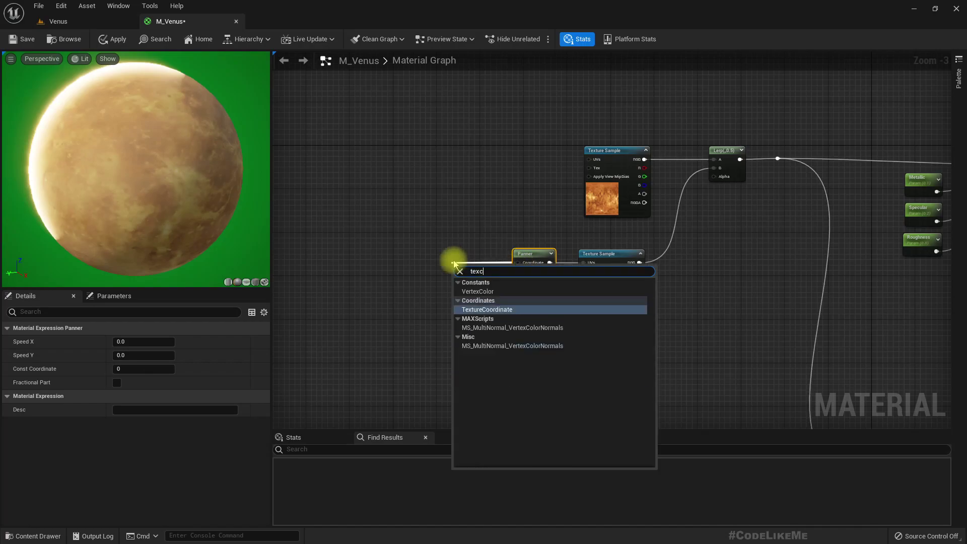
type("oord")
key("Return")
left_click_drag(460, 267, 455, 264)
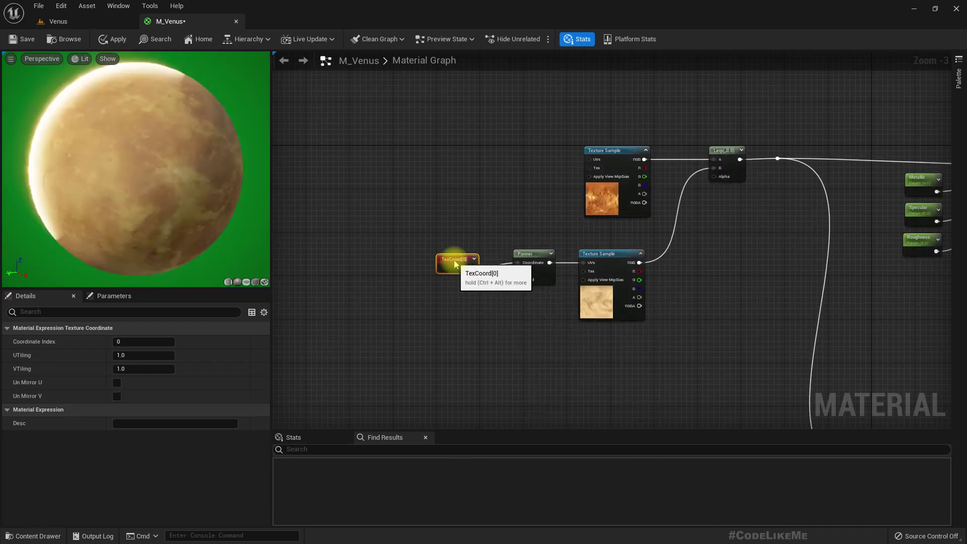
Set the Panner's Speed X to 0.02, apply the material, and view the Venus level.
left_click(551, 276)
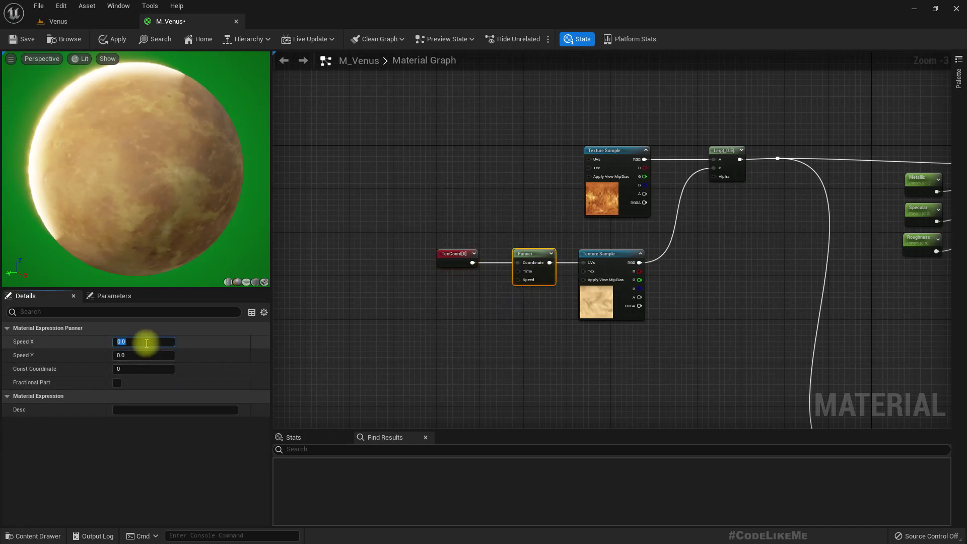
left_click(543, 272)
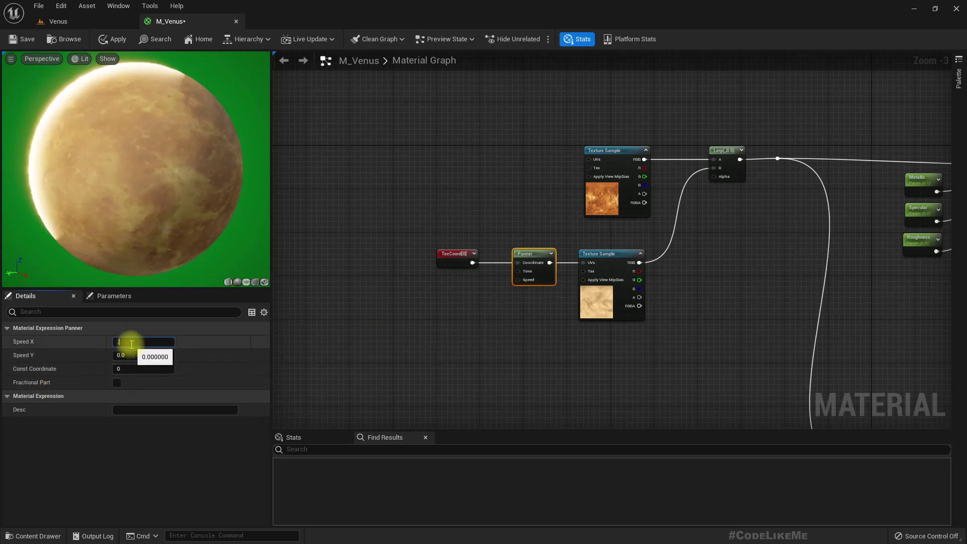
key("Return")
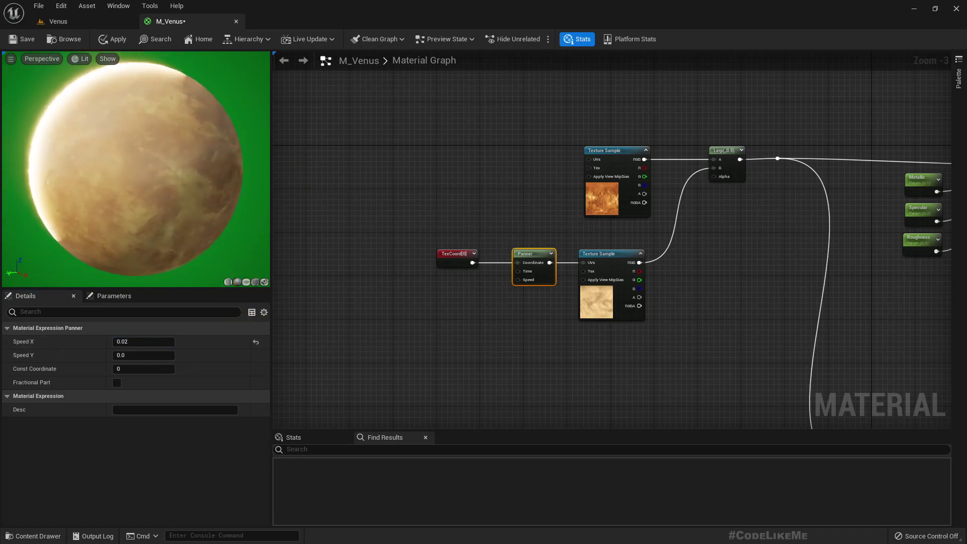
left_click(112, 38)
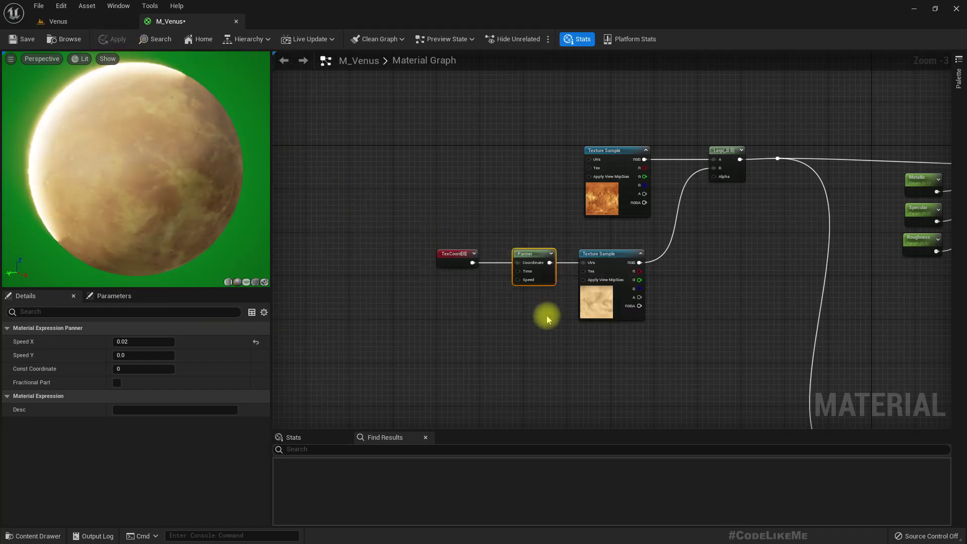
left_click(58, 21)
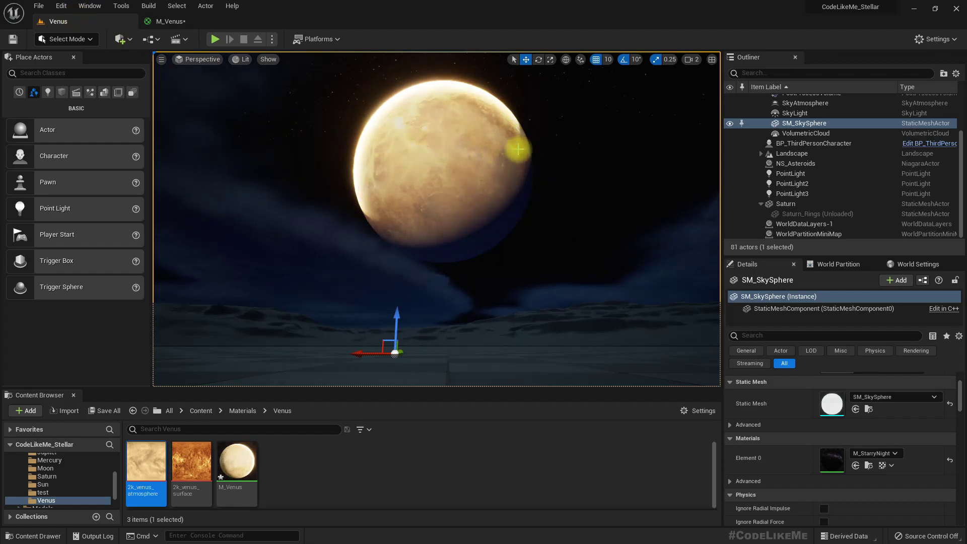
Reverse the Panner direction with Speed X -0.02 and apply the material.
left_click(166, 22)
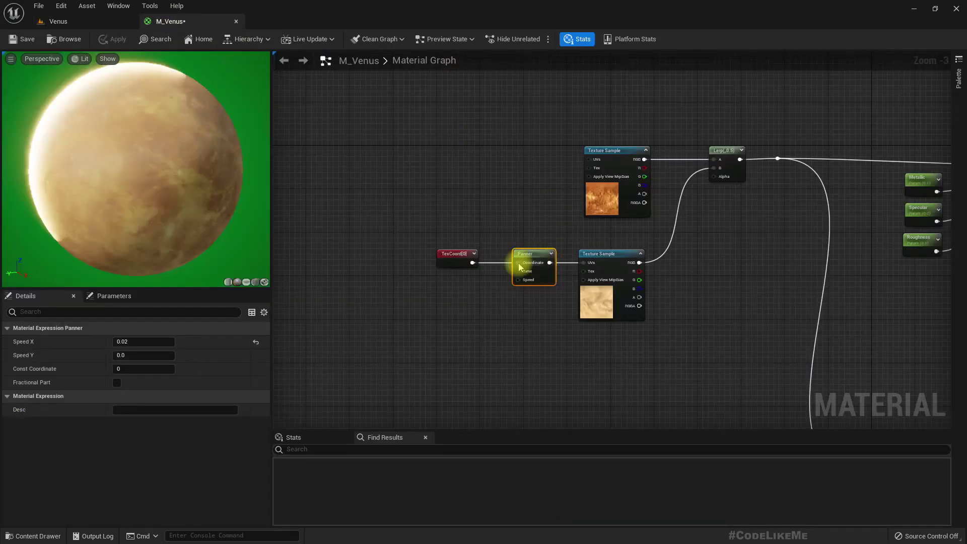
left_click(144, 342)
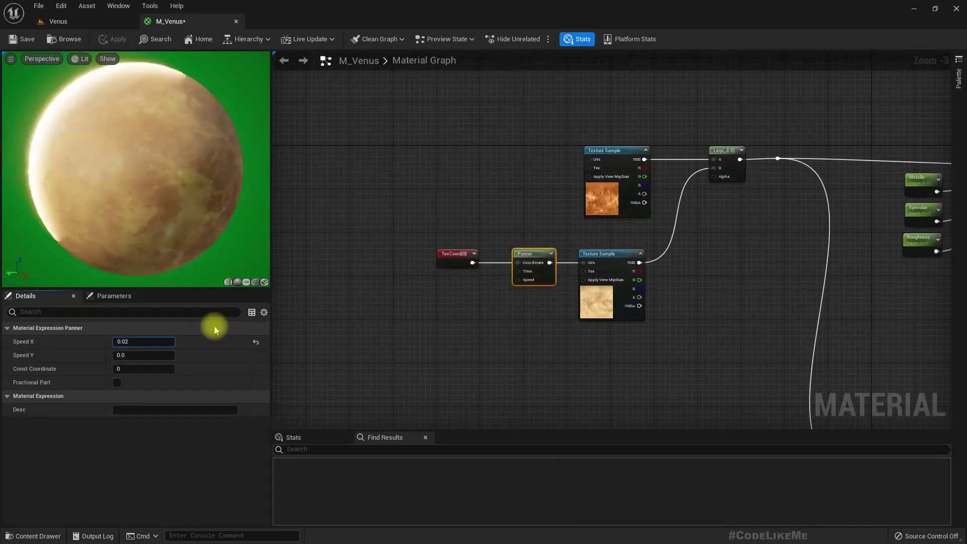
key("Return")
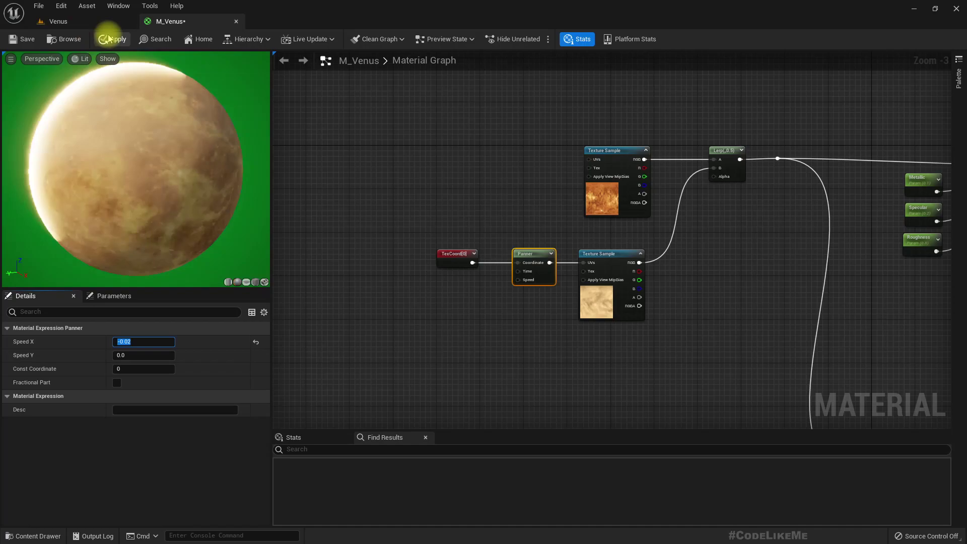
left_click(94, 27)
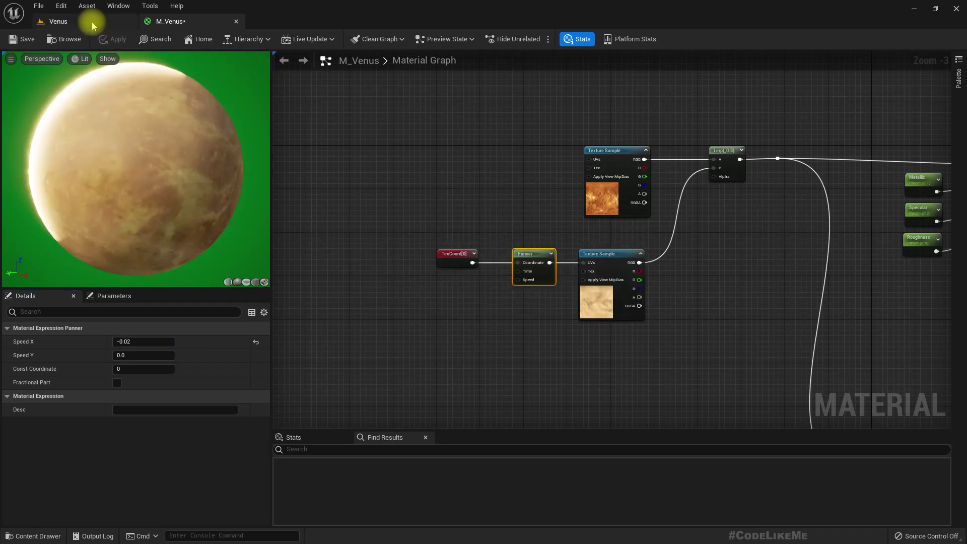
Compare the planet in the Venus level against the M_Venus graph, ending in the graph.
left_click(58, 21)
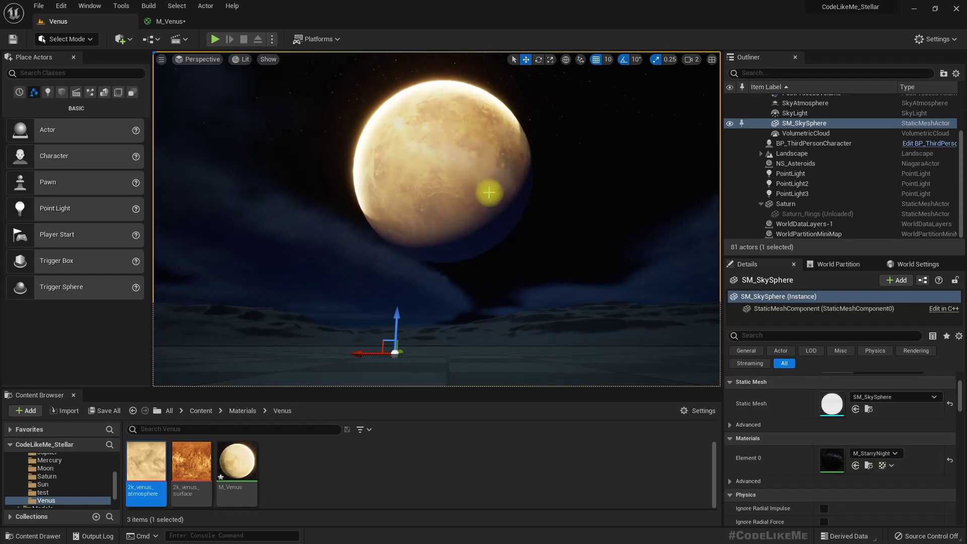
left_click(169, 21)
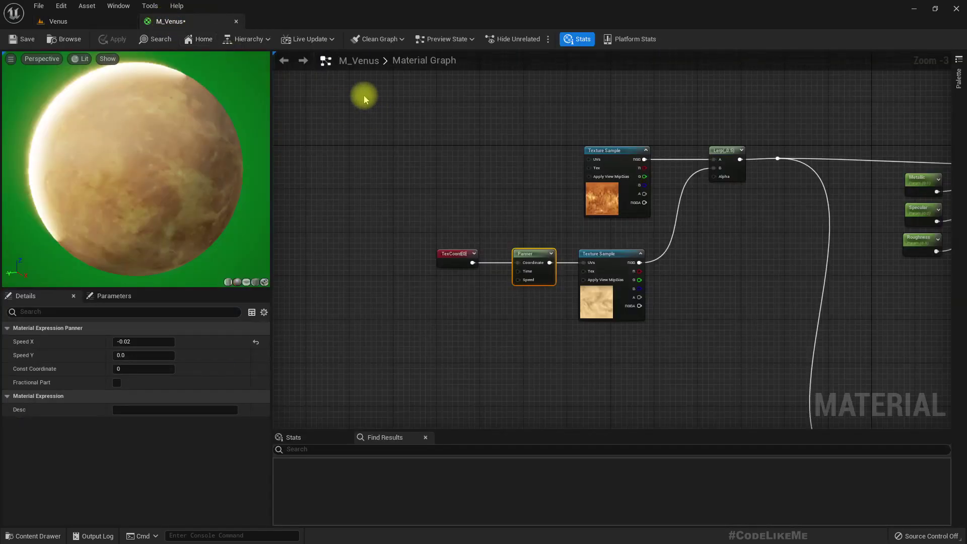
left_click(101, 20)
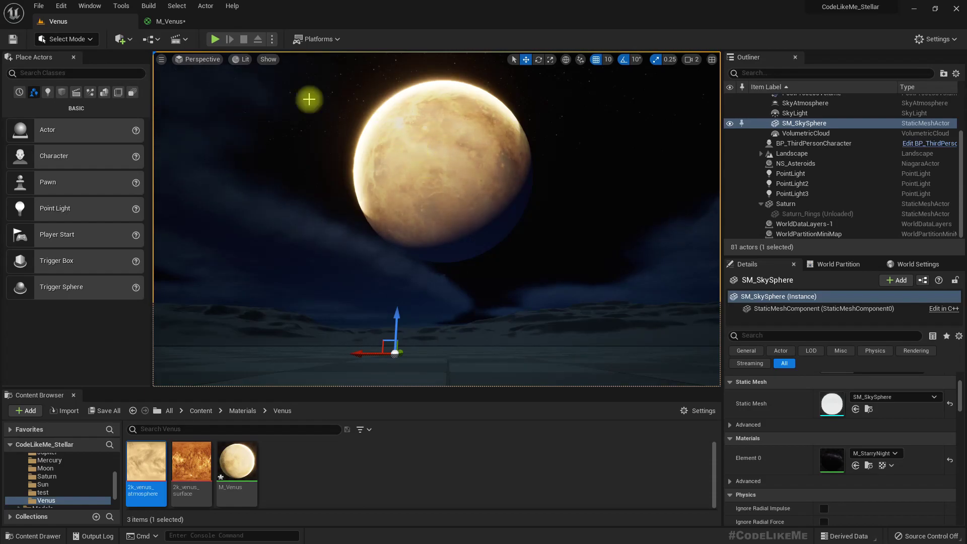
left_click(167, 21)
Duplicate the atmosphere texture sample and set the copy's texture to TilingNoise05.
right_click_drag(642, 339, 603, 282)
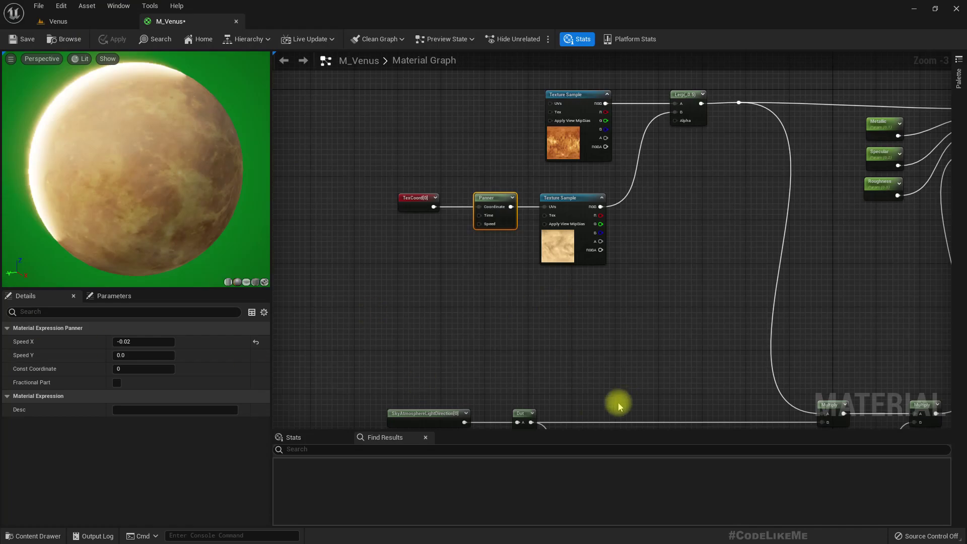
left_click(566, 192)
left_click(581, 206)
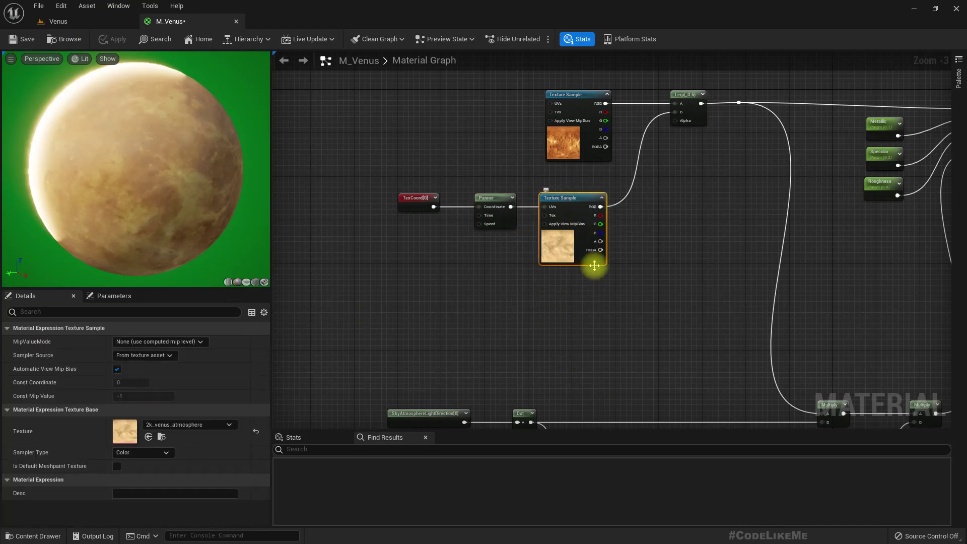
key("ctrl+c")
key("ctrl+v")
left_click_drag(656, 302, 576, 298)
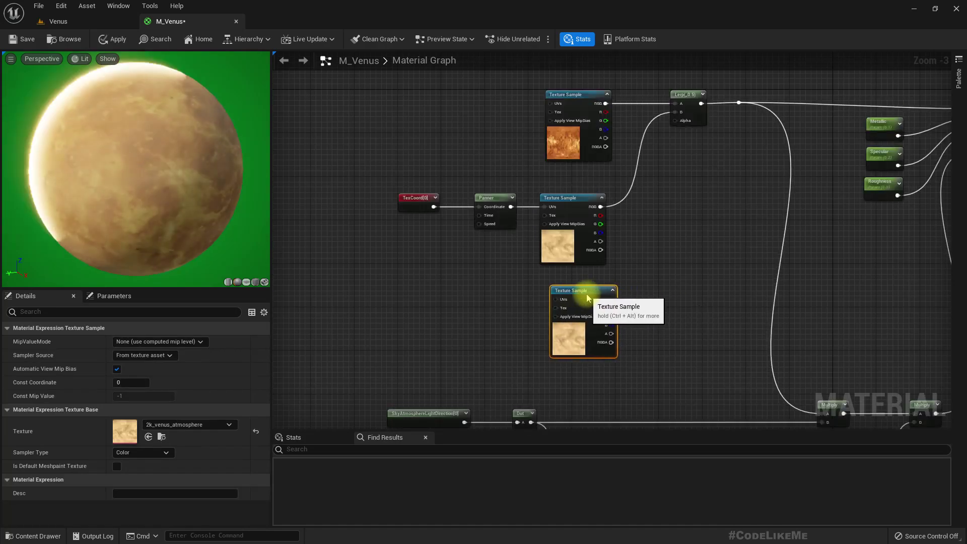
left_click(169, 425)
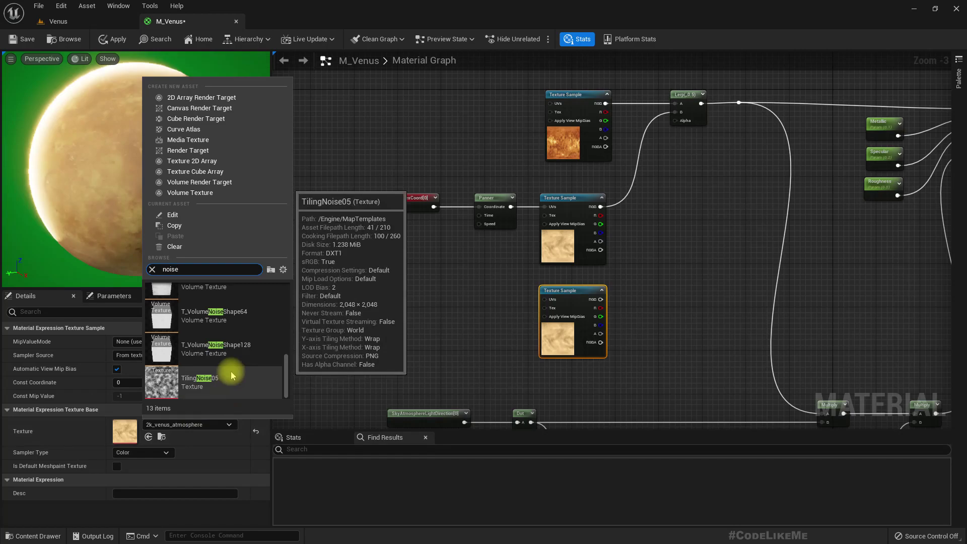
left_click(231, 375)
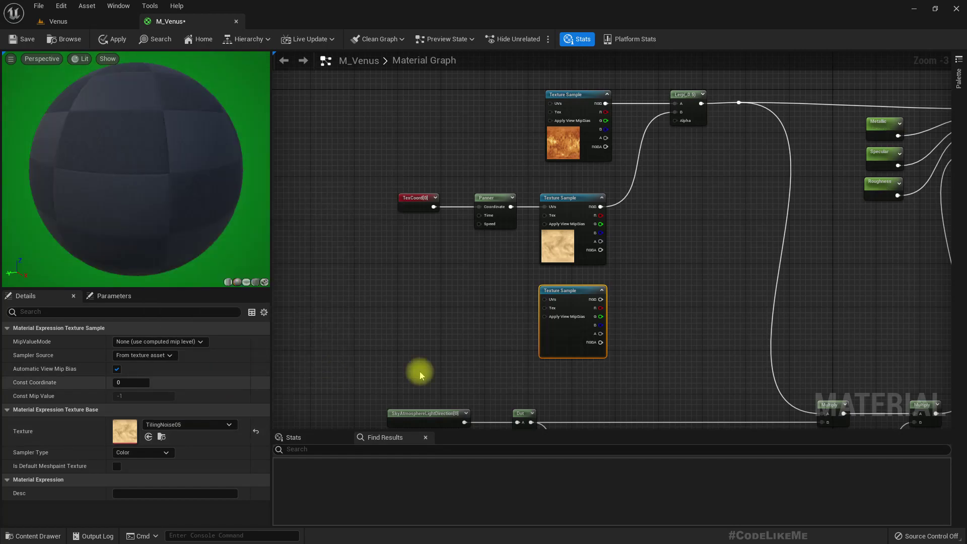
Wire the noise texture into the Lerp Alpha, apply, and view the planet in the level.
right_click_drag(676, 292, 658, 309)
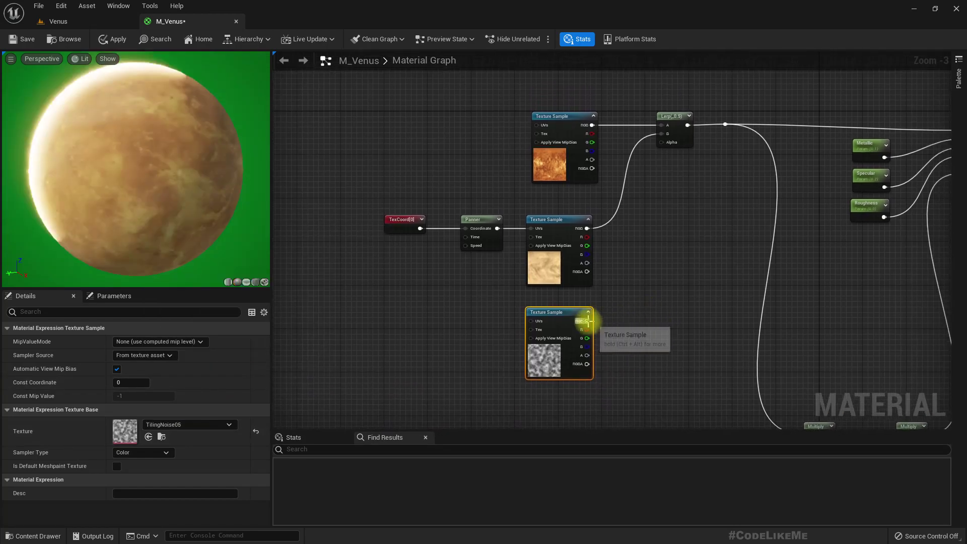
left_click_drag(587, 321, 671, 143)
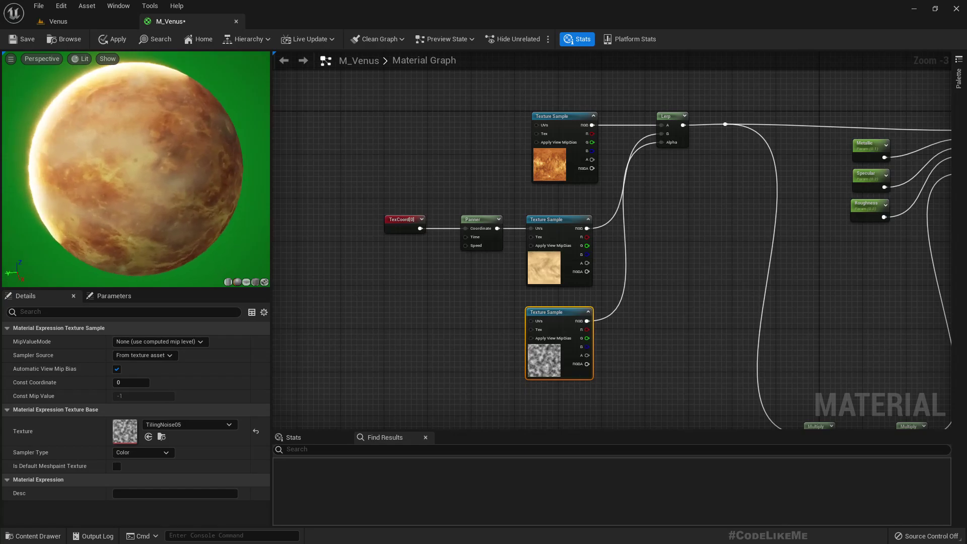
left_click(111, 38)
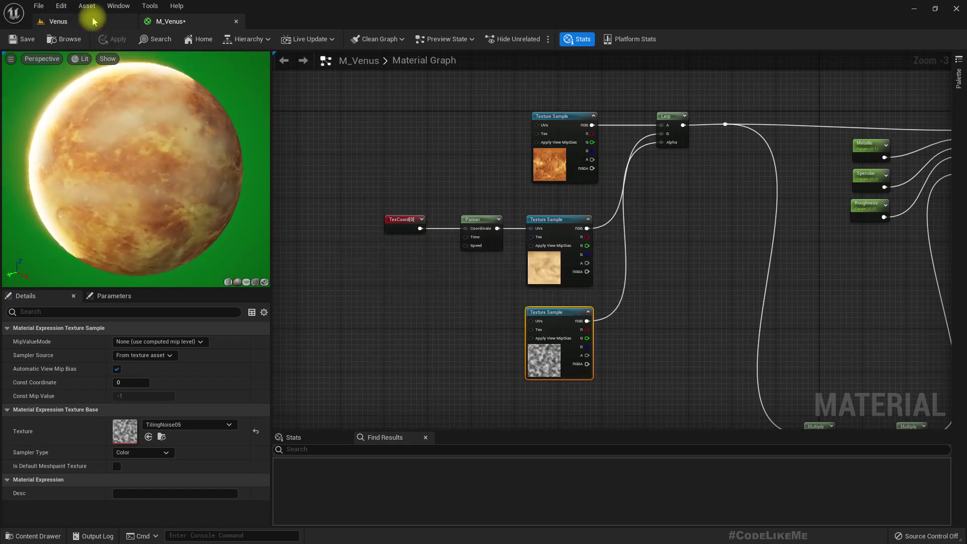
left_click(93, 22)
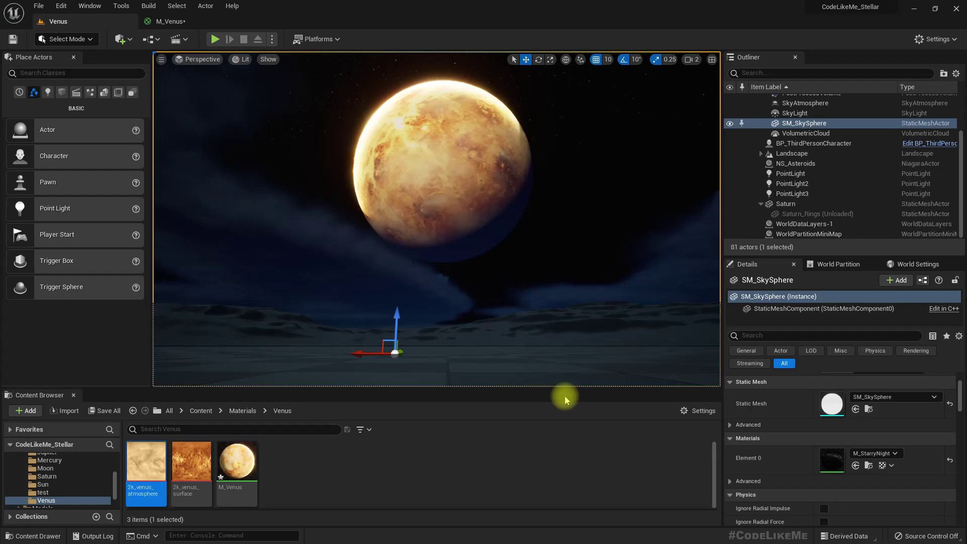
Route the noise texture through a Clamp node into the Lerp Alpha.
left_click(160, 21)
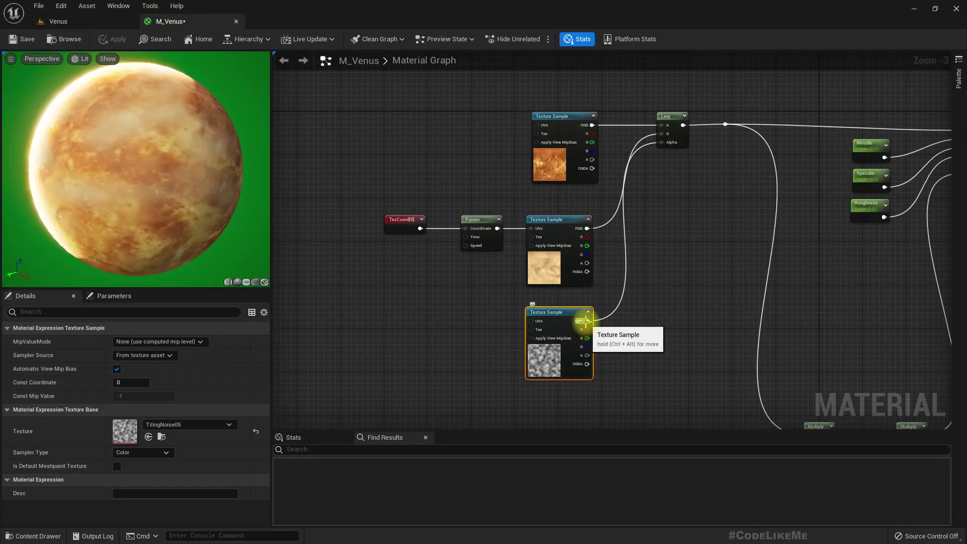
left_click_drag(585, 320, 642, 322)
type("clamp")
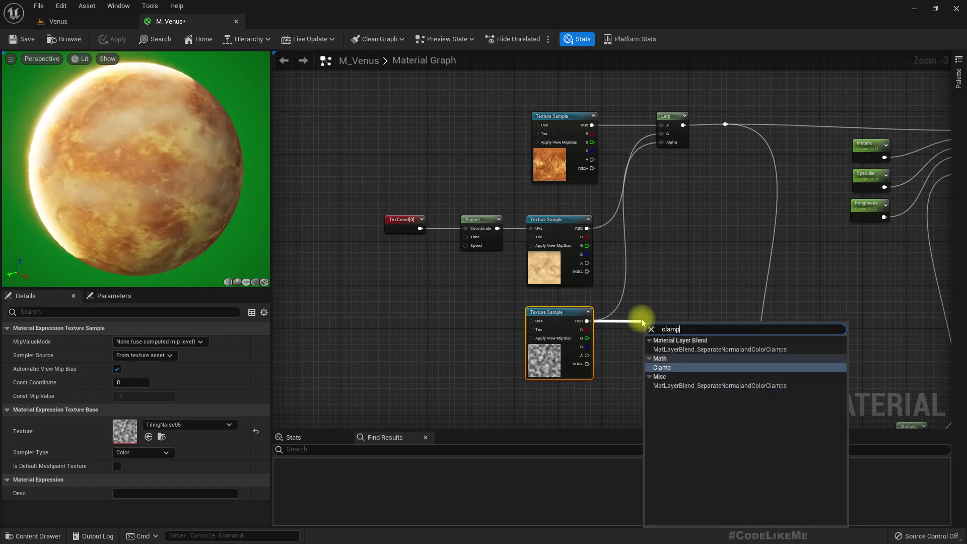
key("Return")
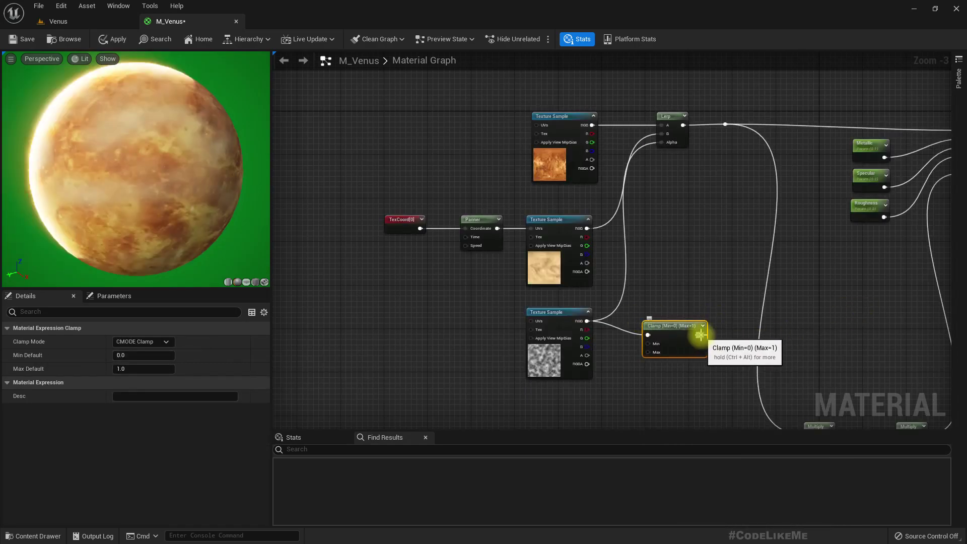
left_click_drag(700, 335, 661, 142)
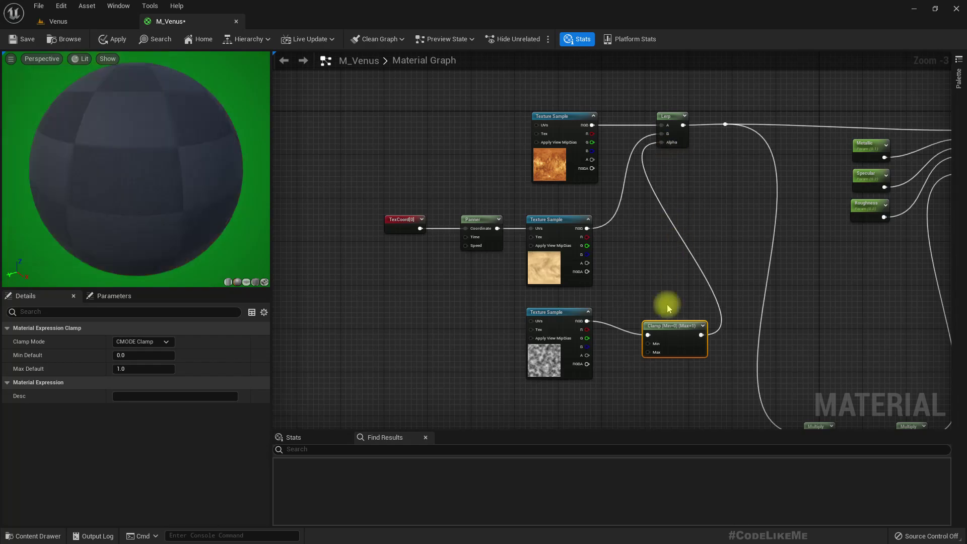
left_click_drag(658, 327, 660, 313)
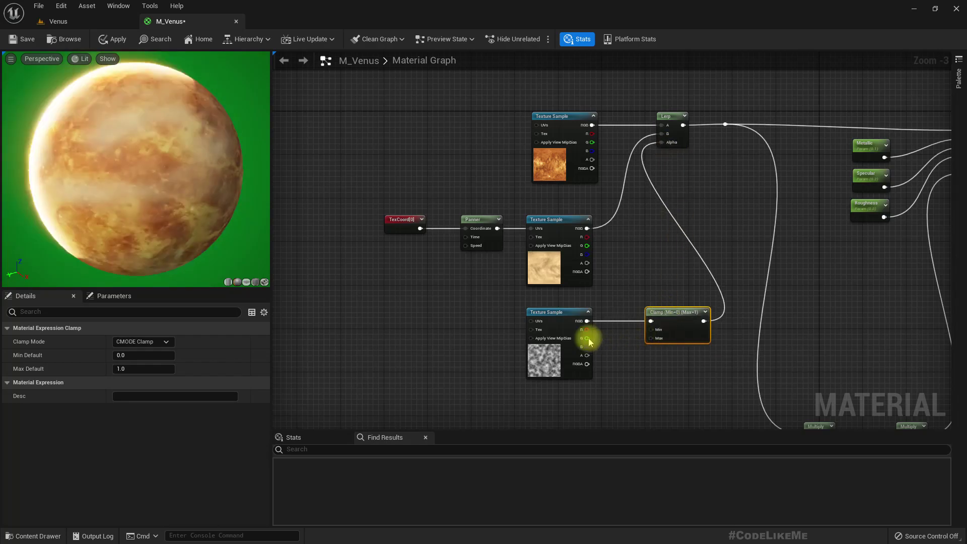
left_click_drag(560, 318, 492, 318)
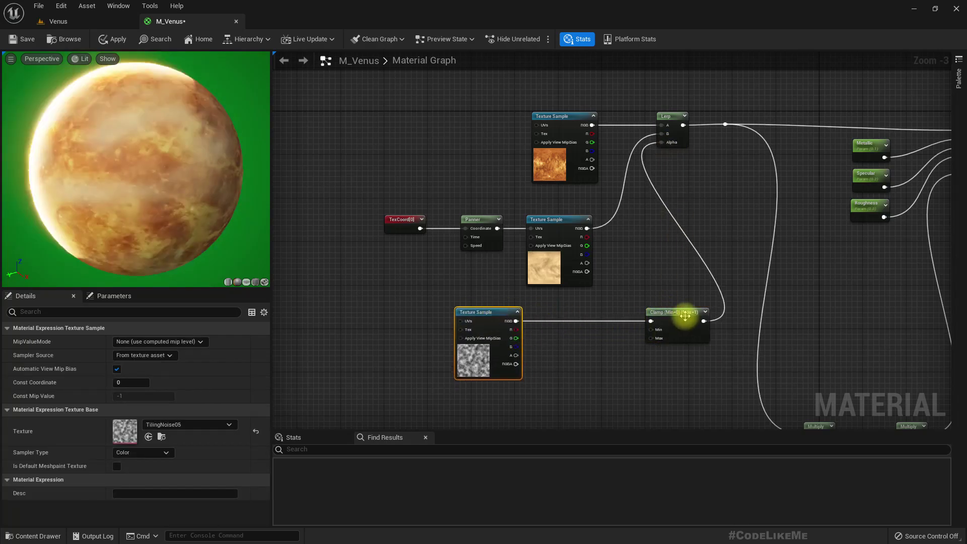
left_click_drag(685, 315, 663, 315)
Insert an Add node with Const B 0.6 before the Clamp, apply, and check the planet.
left_click_drag(515, 320, 550, 323)
type("add")
key("Return")
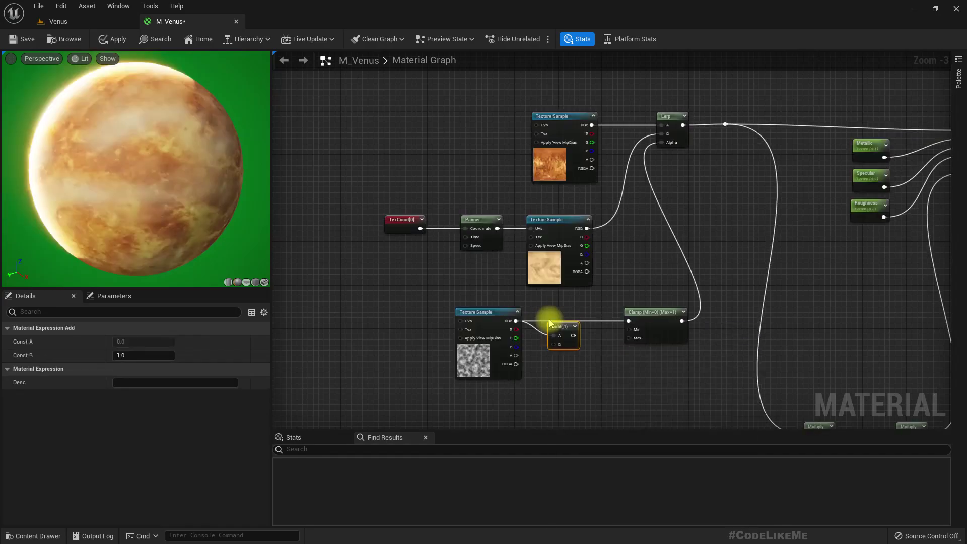
left_click_drag(573, 338, 566, 316)
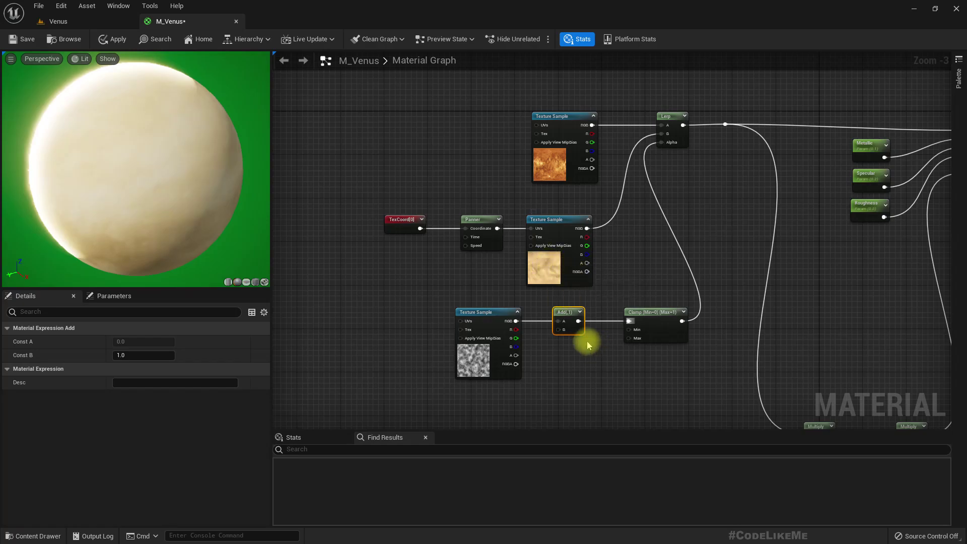
left_click(123, 355)
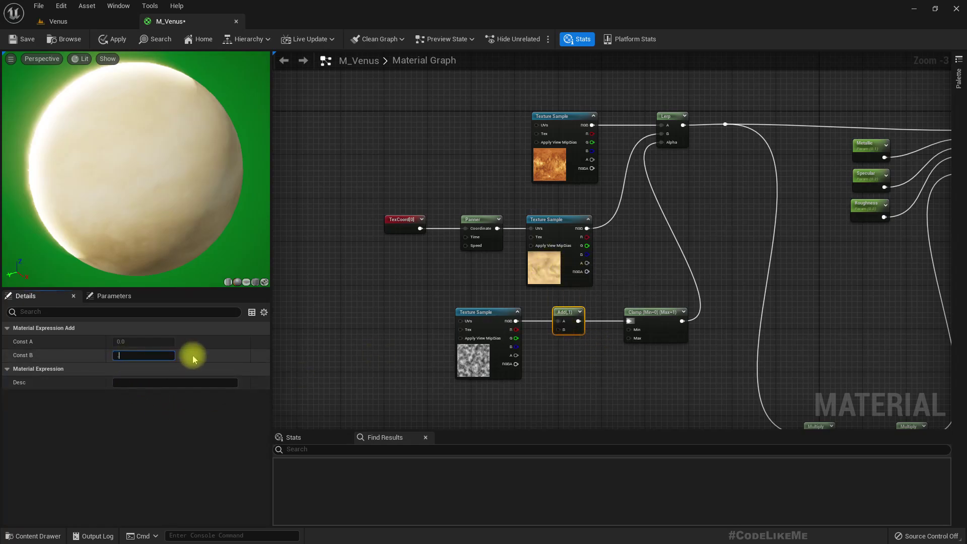
type("0.6")
key("Return")
left_click(194, 358)
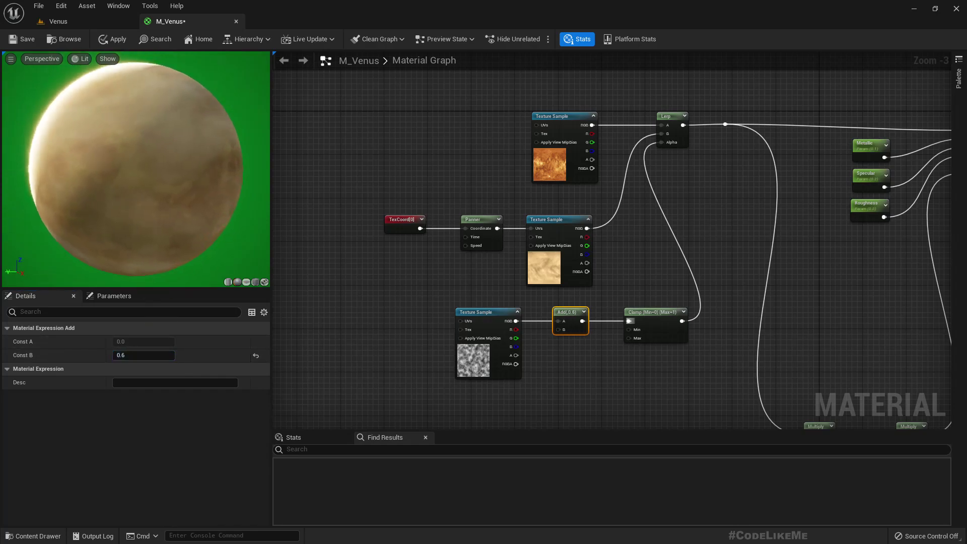
left_click(114, 40)
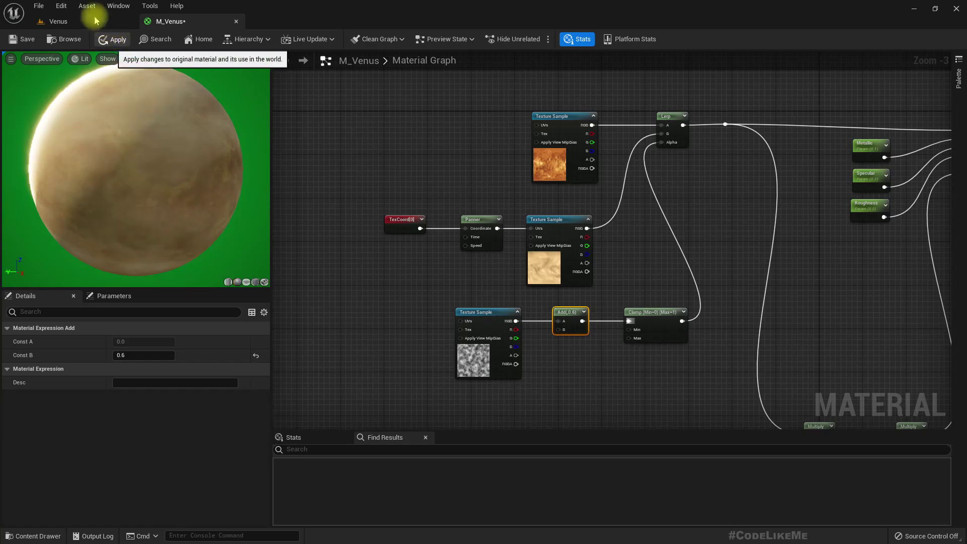
left_click(94, 22)
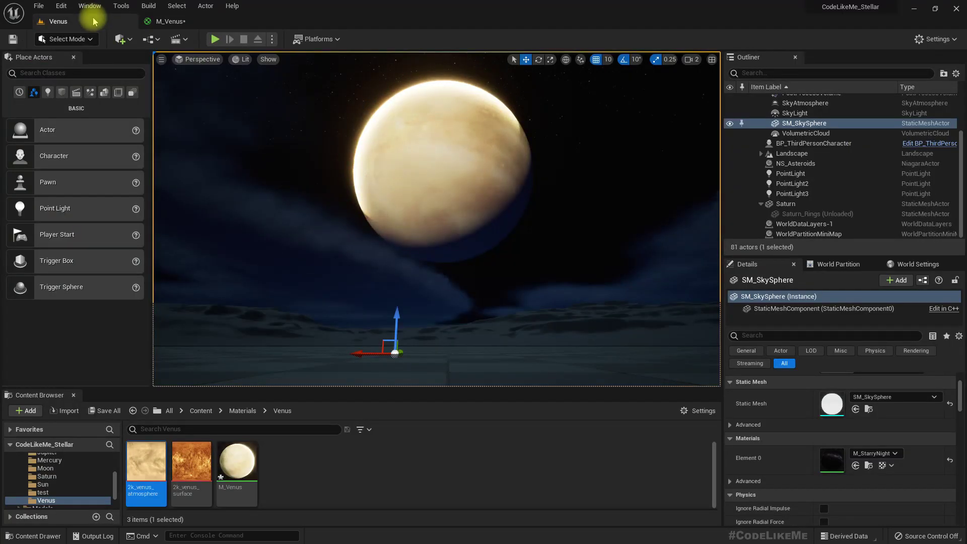
Change the Add's Const B to 0.5, apply, recheck the planet, and return to the graph.
left_click(164, 21)
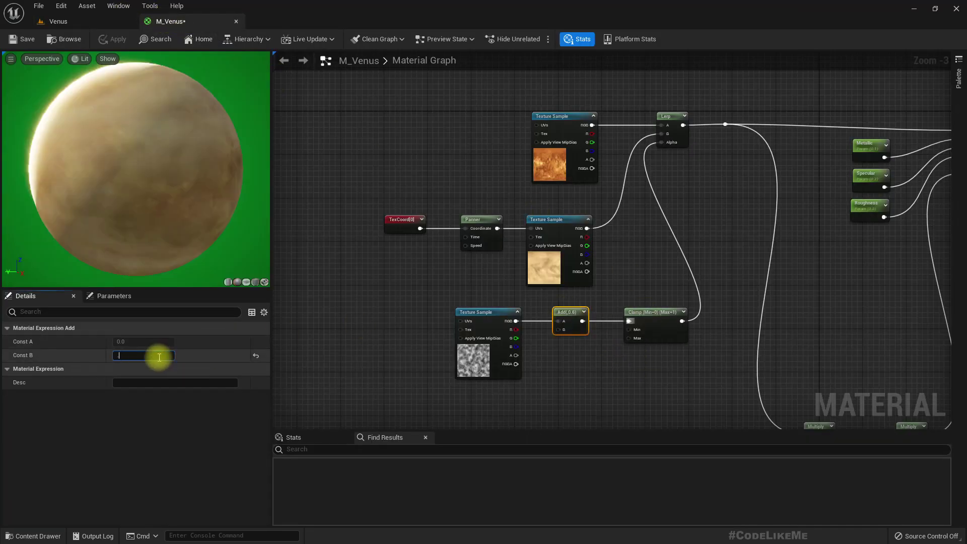
type("0.5")
key("Return")
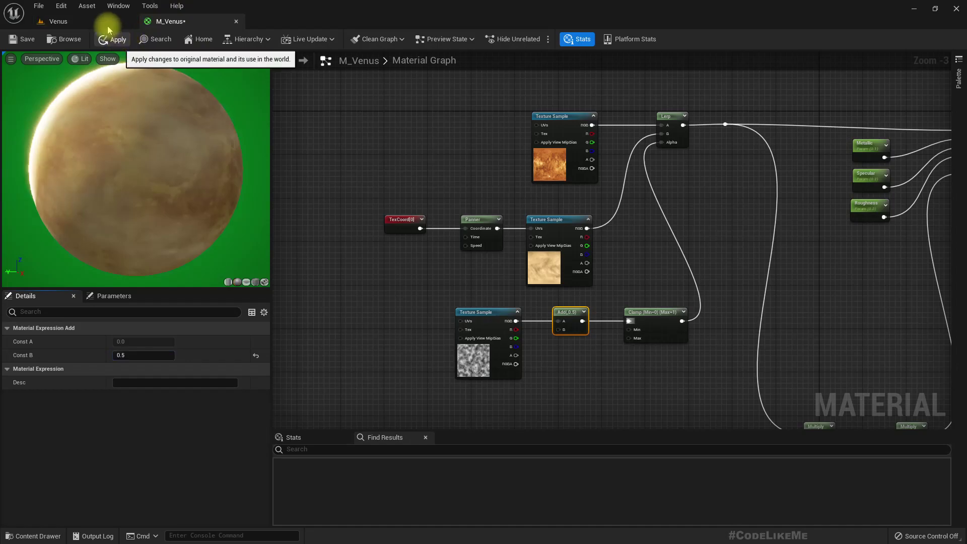
left_click(108, 31)
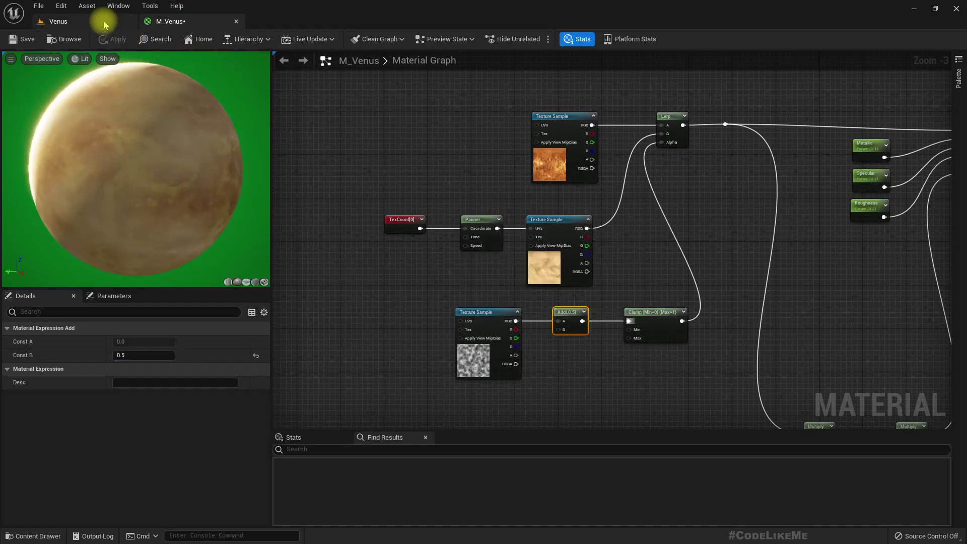
left_click(104, 21)
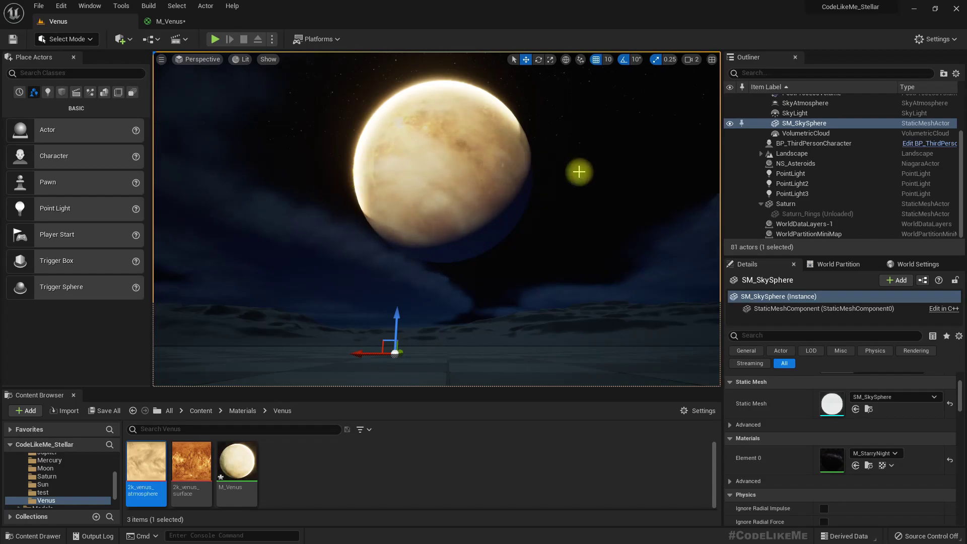
left_click(162, 21)
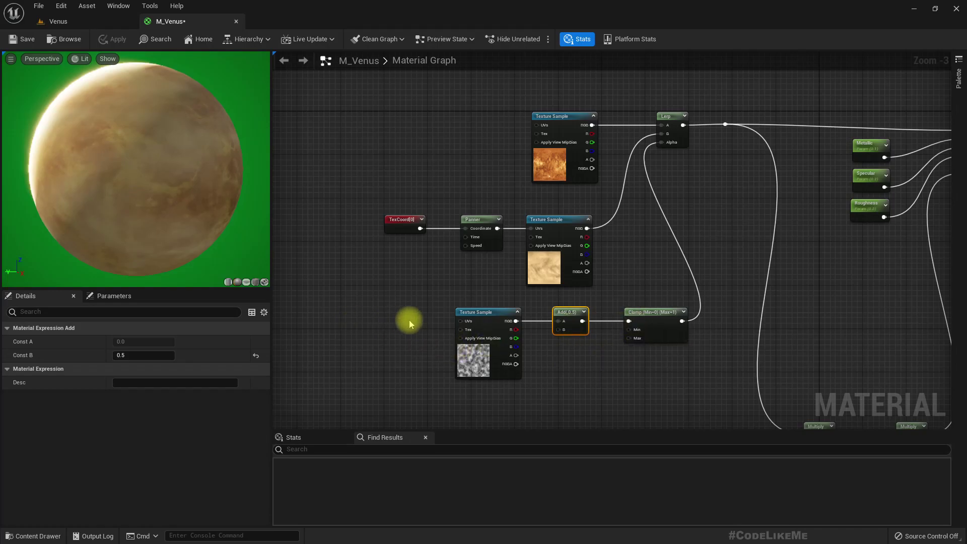
Duplicate the TexCoord and Panner nodes and wire the copy into the noise texture's UVs.
left_click_drag(381, 177, 485, 247)
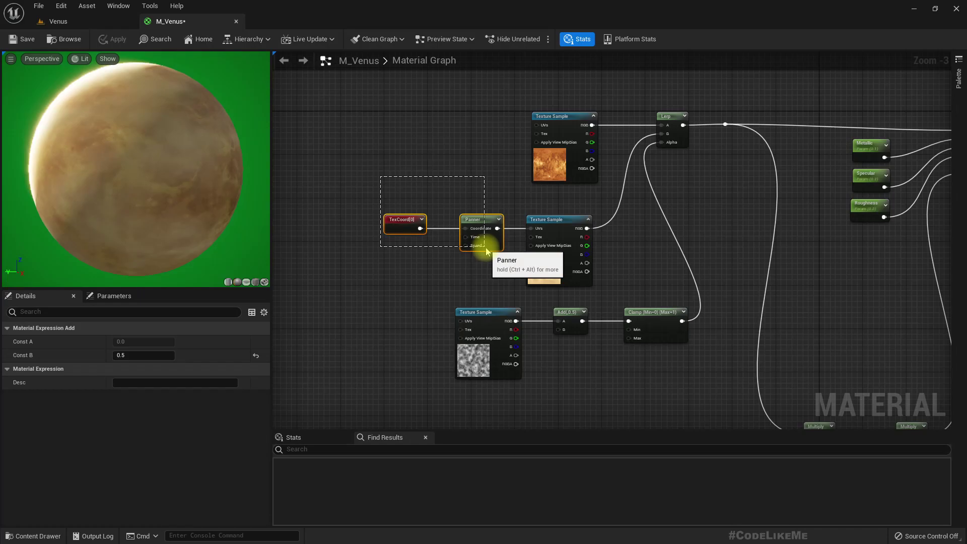
left_click_drag(486, 250, 486, 250)
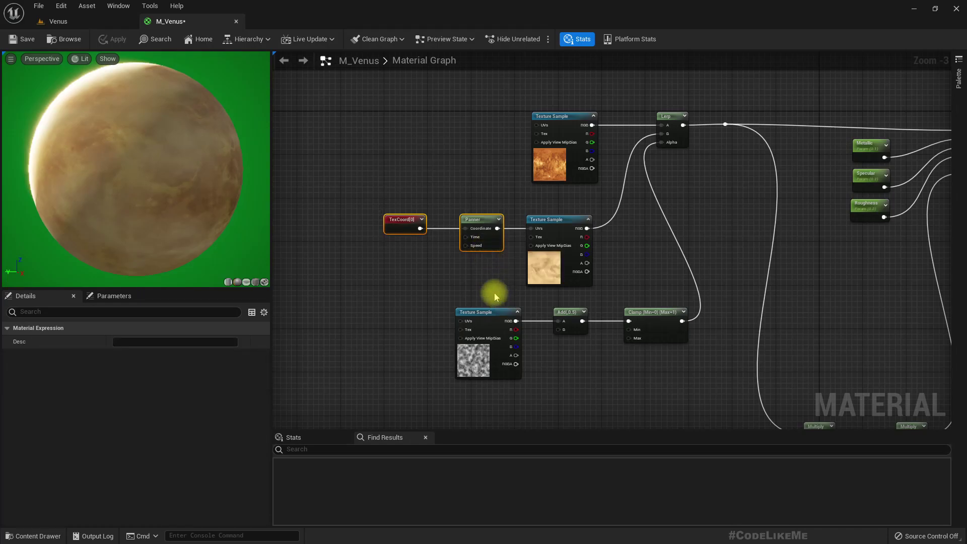
key("ctrl+w")
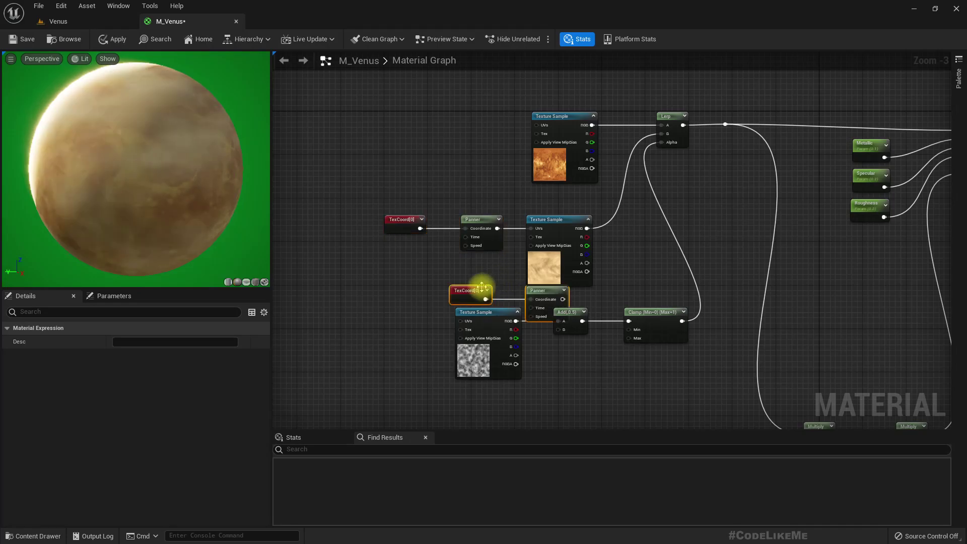
left_click_drag(479, 282, 307, 312)
scroll(410, 313, "up", 3)
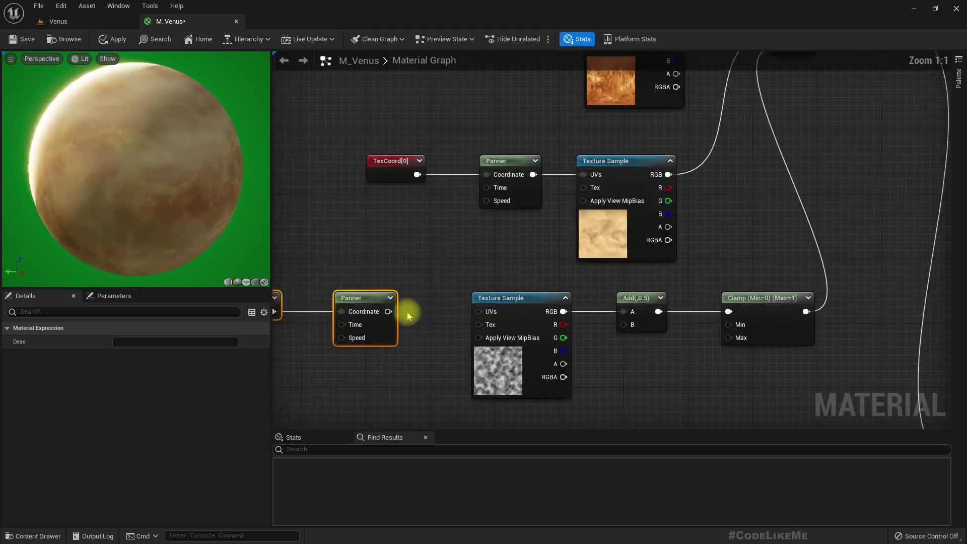
left_click_drag(388, 311, 489, 308)
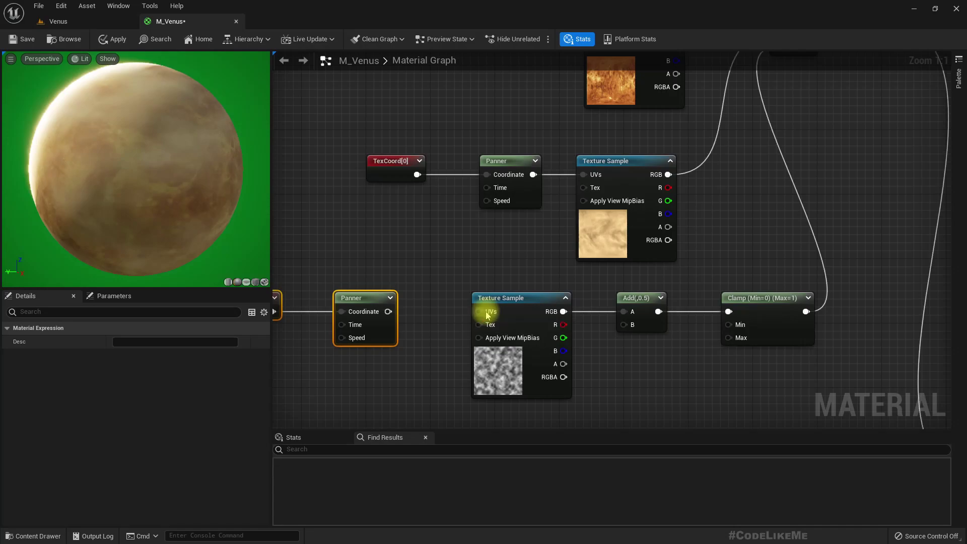
left_click_drag(387, 312, 484, 313)
right_click_drag(406, 357, 572, 309)
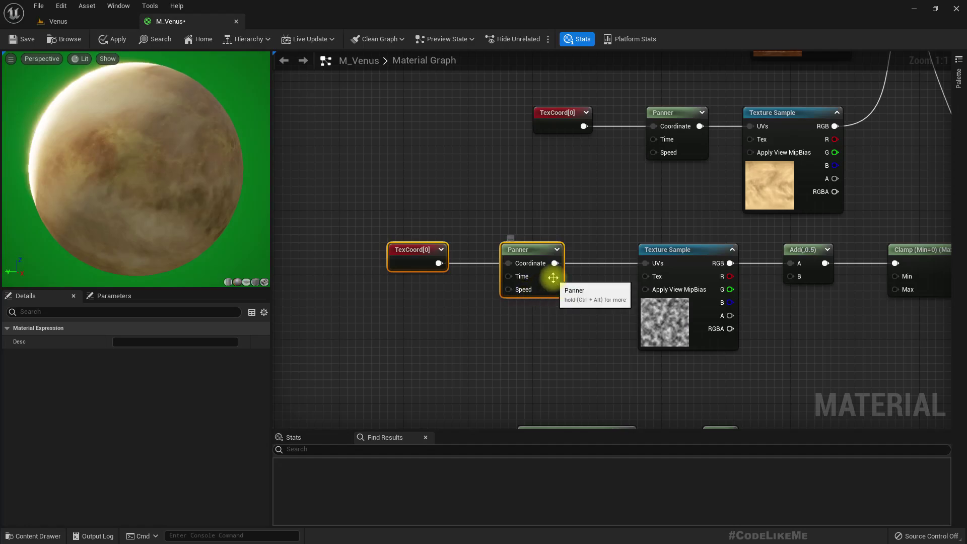
Set the copied Panner's Speed X to 0.02, apply, and view the planet in the level.
left_click(539, 290)
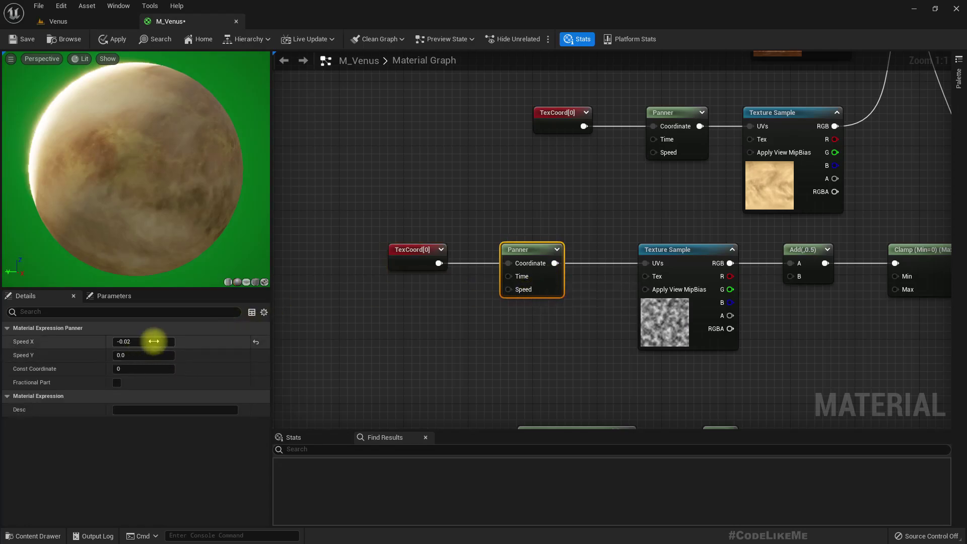
left_click(150, 341)
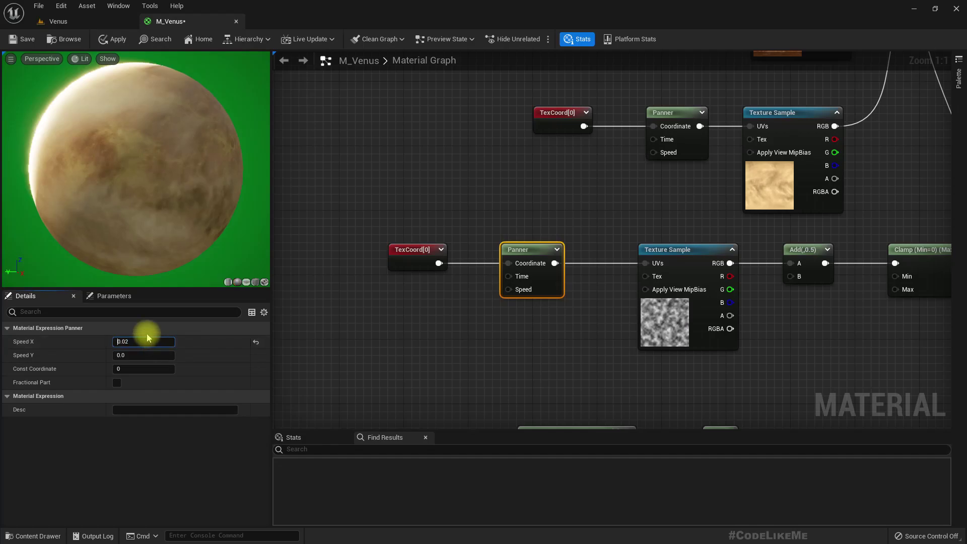
left_click(149, 340)
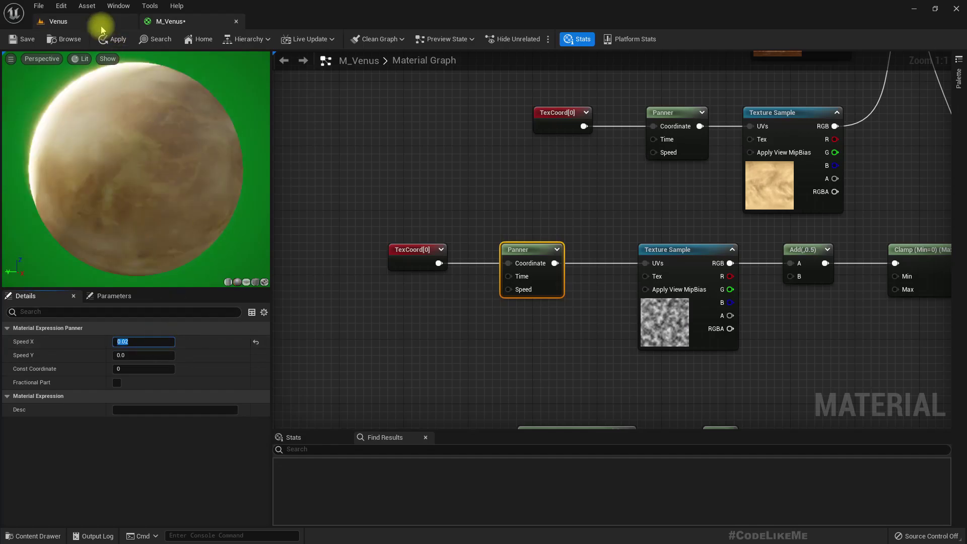
left_click(114, 40)
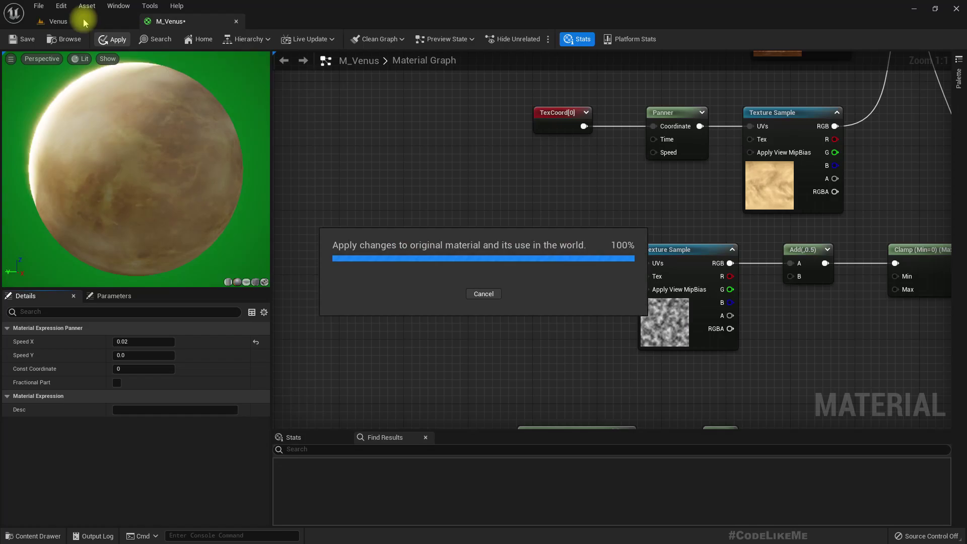
left_click(83, 22)
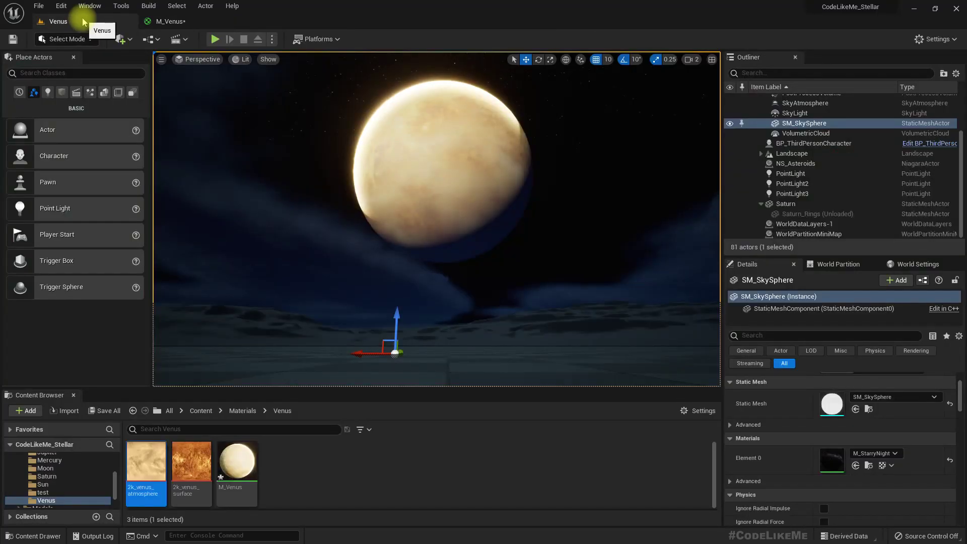
right_click_drag(529, 194, 528, 184)
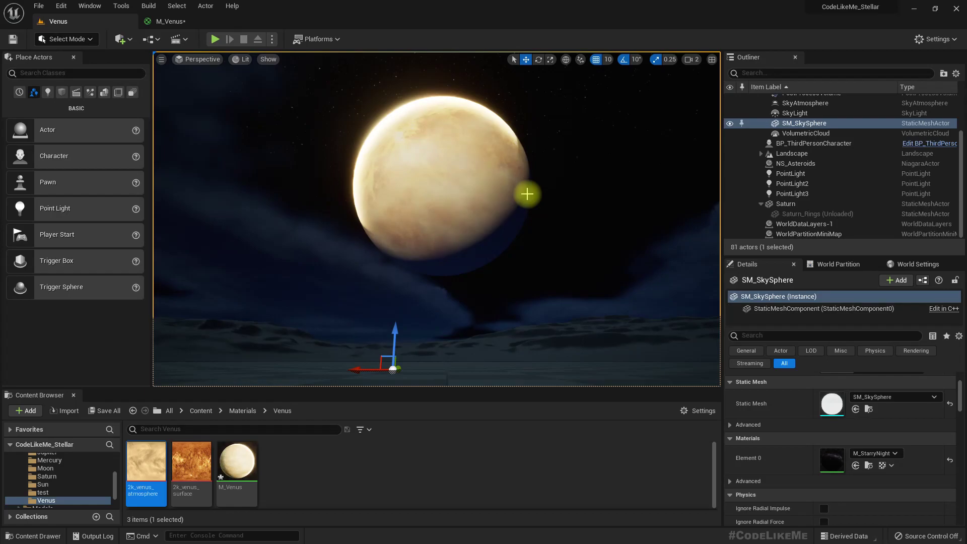
Watch the planet in F11 immersive viewport, exit it, and return to the M_Venus tab.
key("F11")
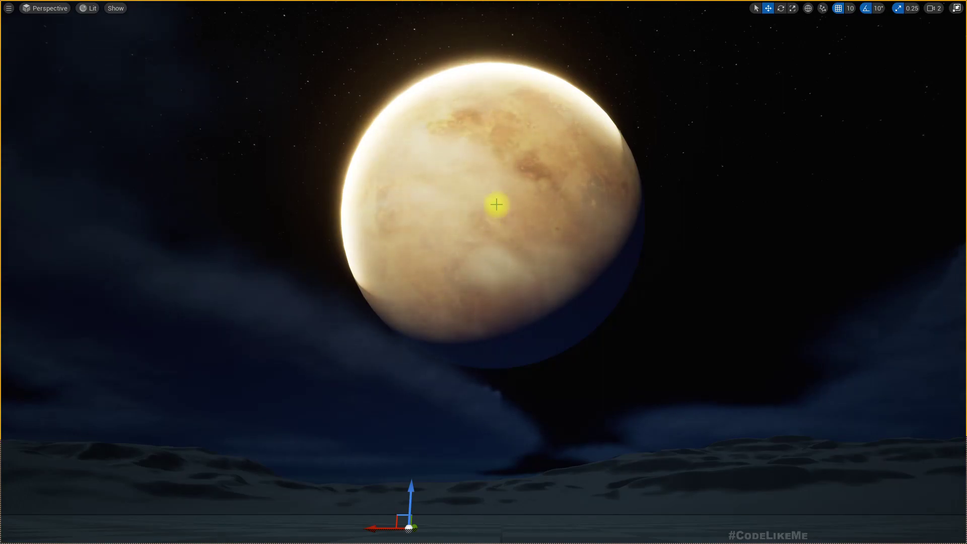
key("F11")
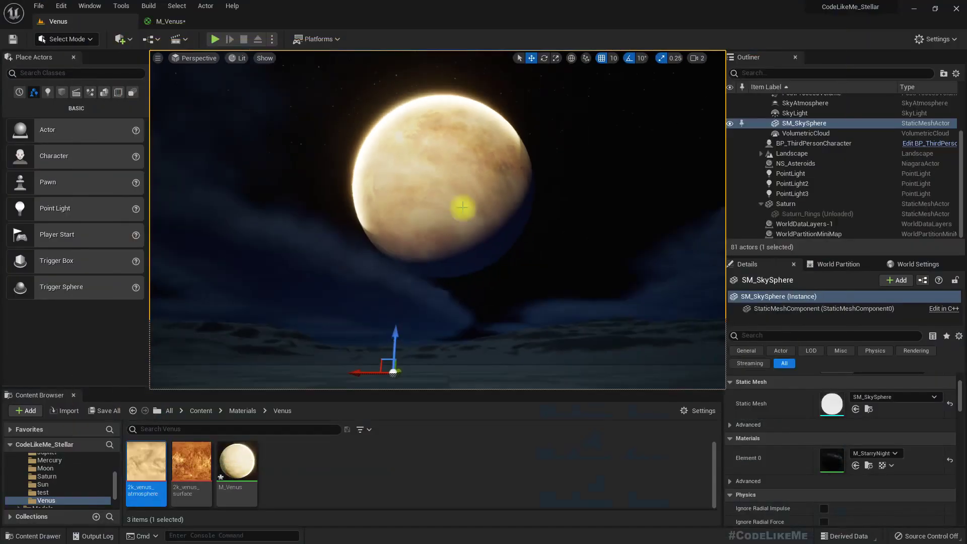
left_click(174, 21)
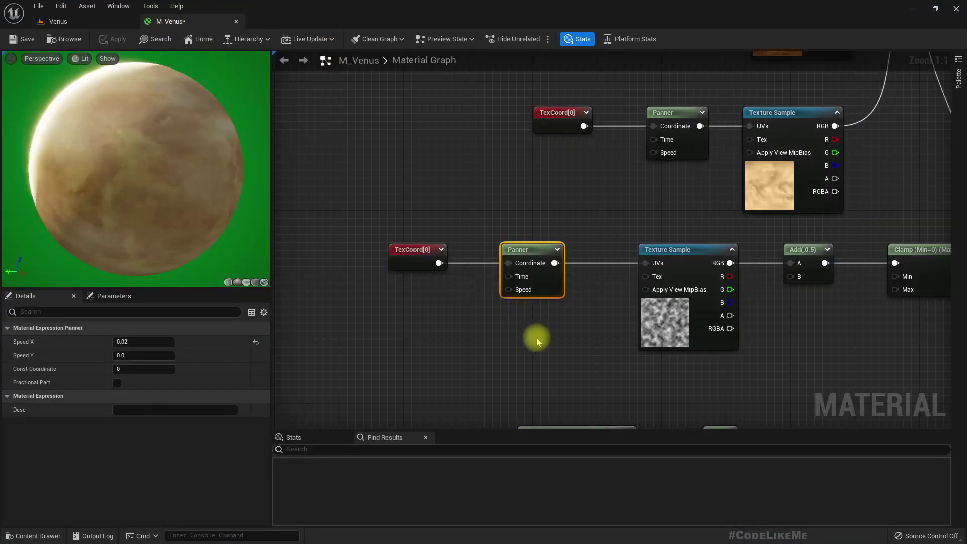
Give the cloud noise Panner Speed Y 0.1, apply, and watch the shifting clouds in Venus.
left_click(137, 353)
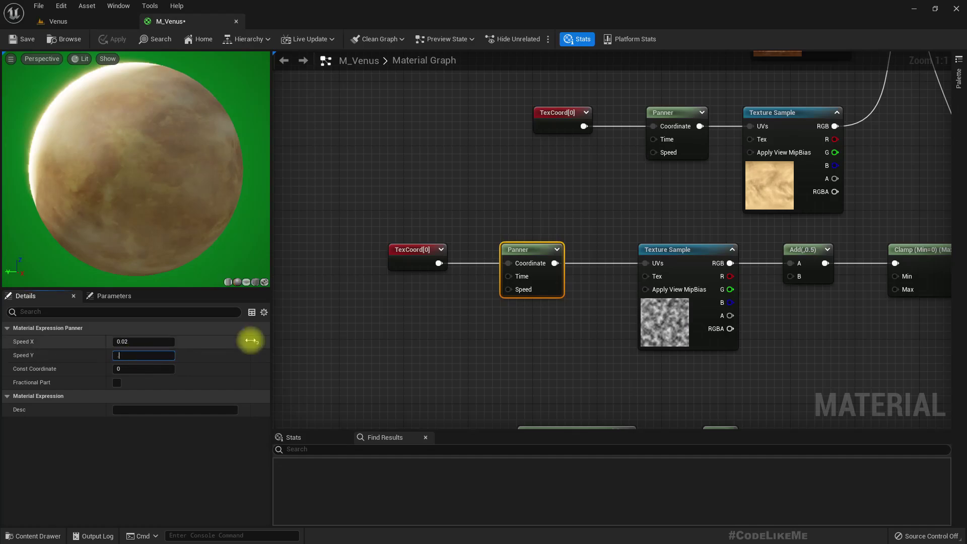
key("Return")
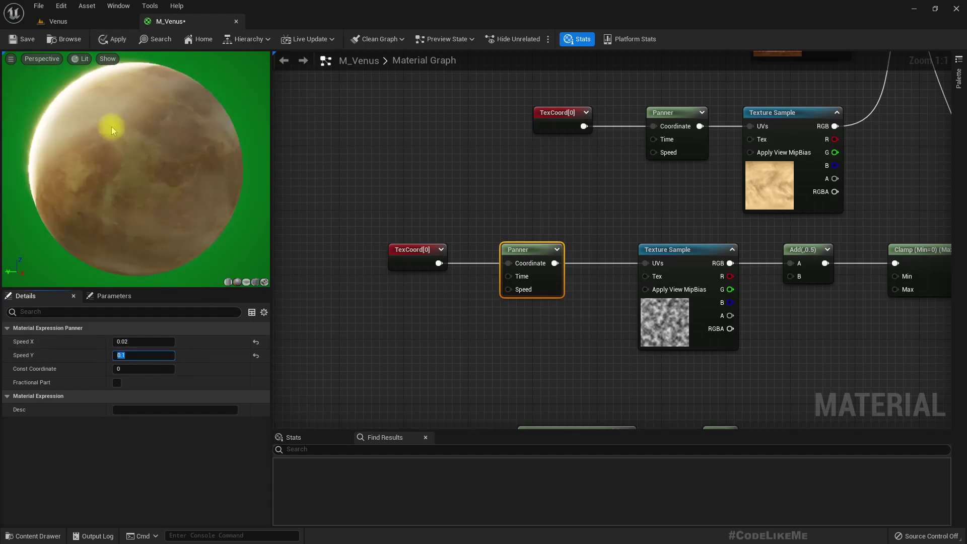
left_click(113, 39)
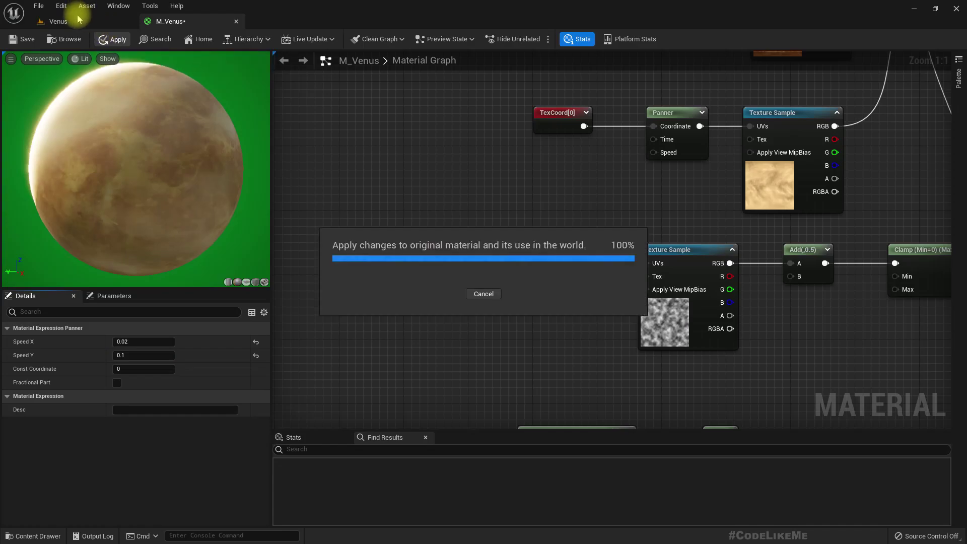
left_click(76, 19)
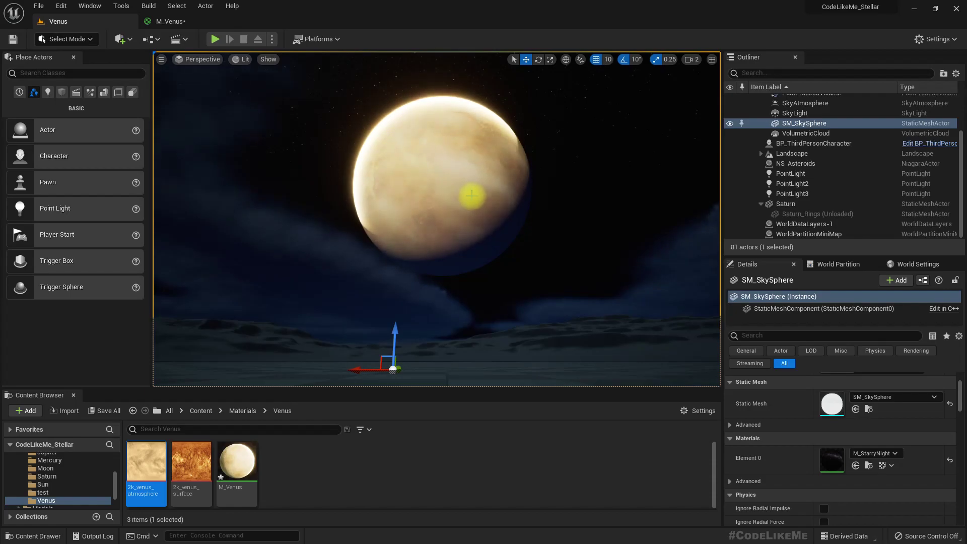
Duplicate the cloud layer's TexCoord, Panner and Texture Sample and place the copy below.
left_click(169, 21)
left_click_drag(511, 280, 344, 190)
key("ctrl+d")
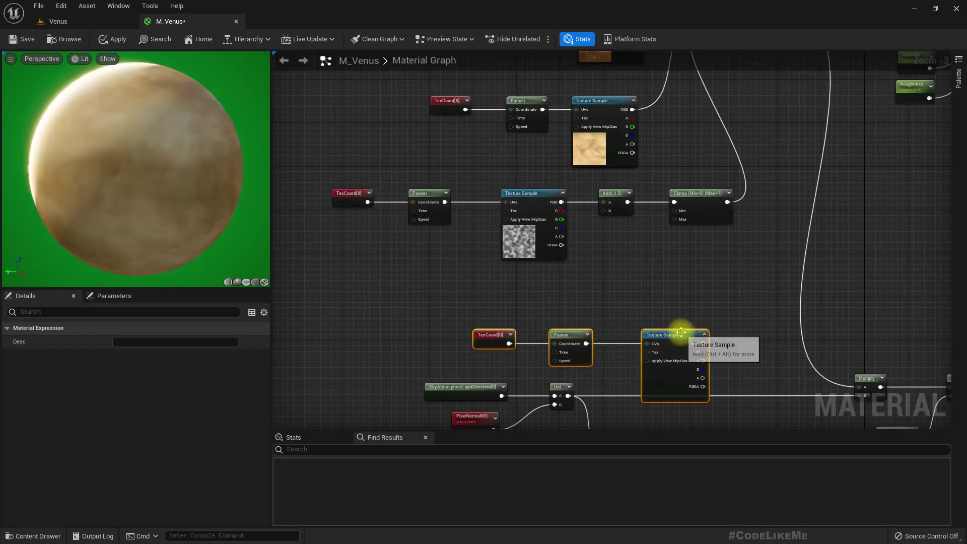
left_click_drag(681, 334, 607, 240)
Sum both cloud noise textures with a new Add node ahead of the Add and Clamp.
left_click_drag(611, 176, 675, 200)
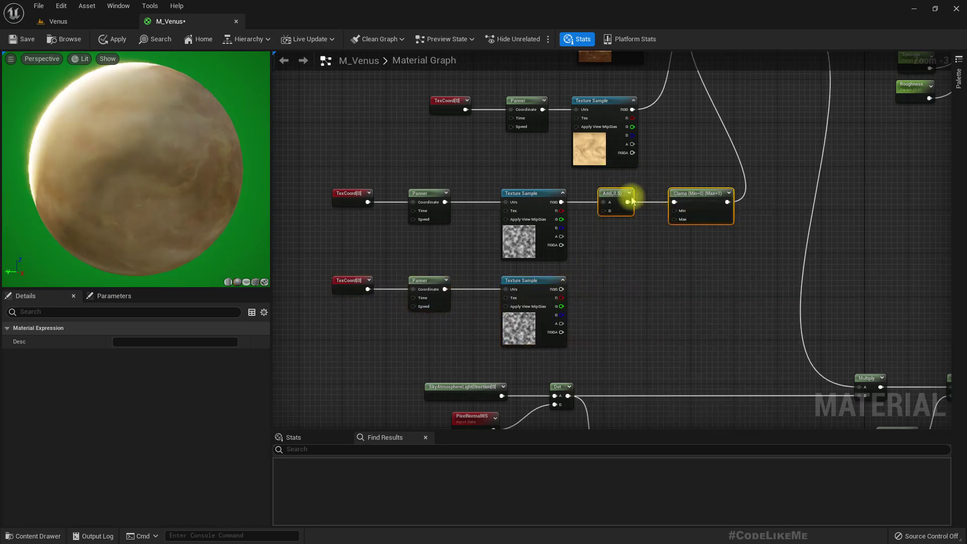
left_click_drag(609, 199, 631, 200)
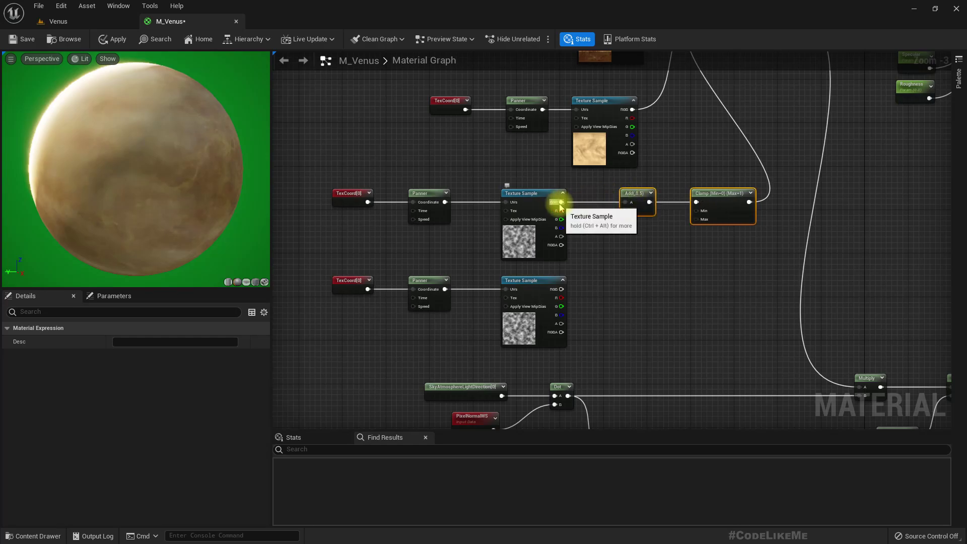
left_click_drag(560, 207, 584, 201)
right_click_drag(541, 174, 561, 178)
left_click_drag(335, 190, 559, 332)
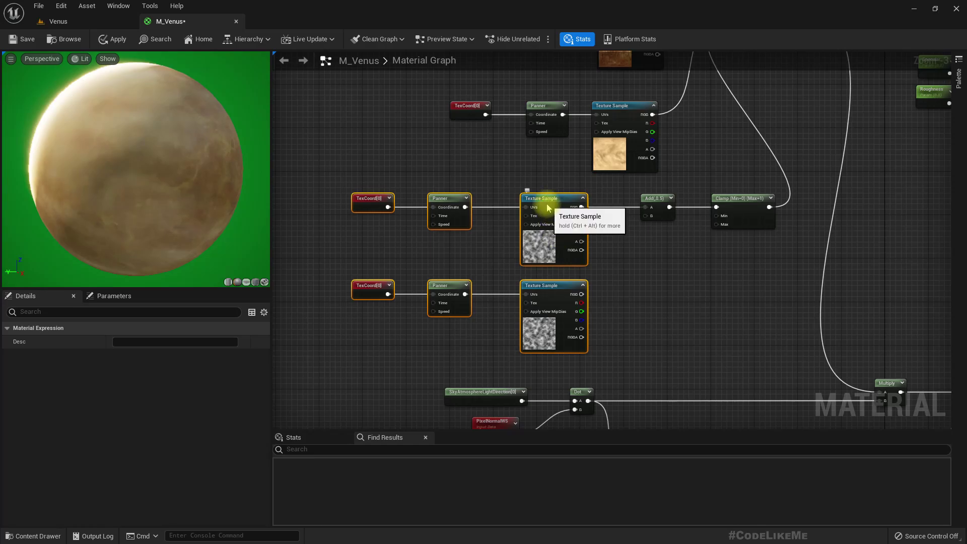
left_click_drag(548, 208, 598, 198)
type("add")
key("Return")
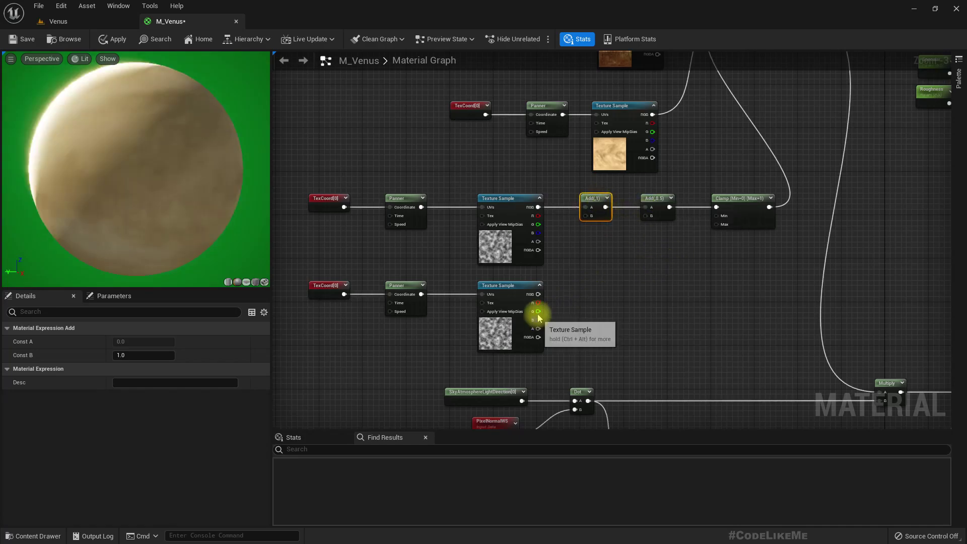
left_click_drag(537, 294, 590, 217)
Set the second Panner's Speed Y to -0.1, apply, view the planet, and return to the graph.
left_click(409, 313)
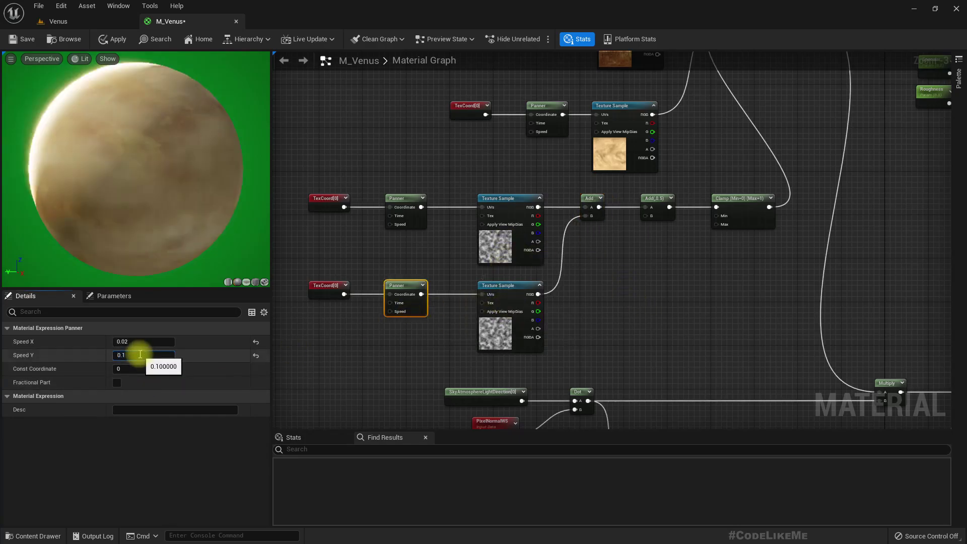
key("Return")
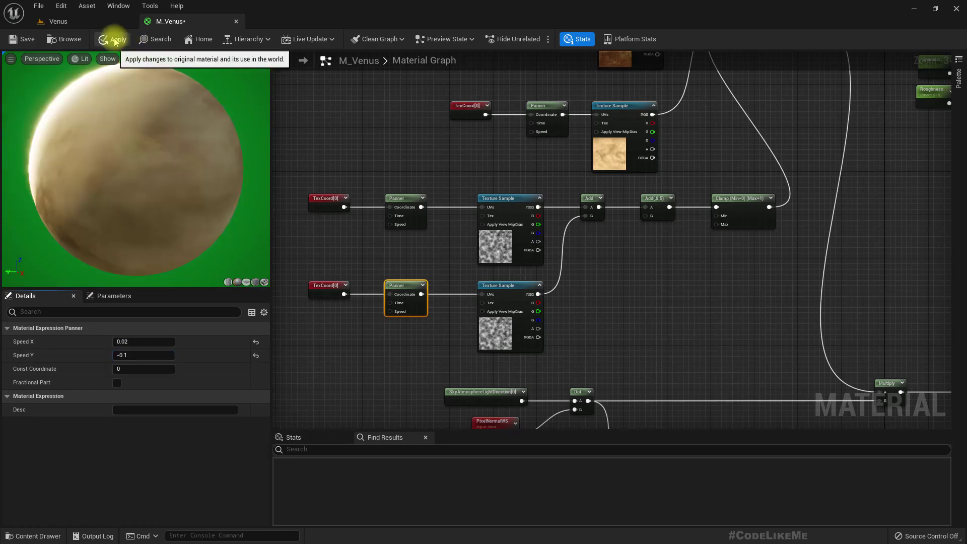
left_click(114, 40)
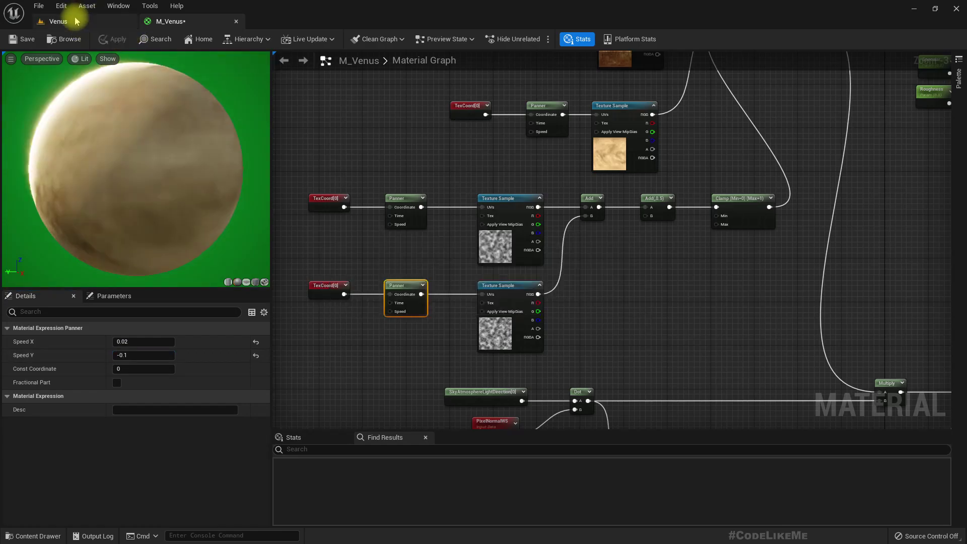
left_click(75, 20)
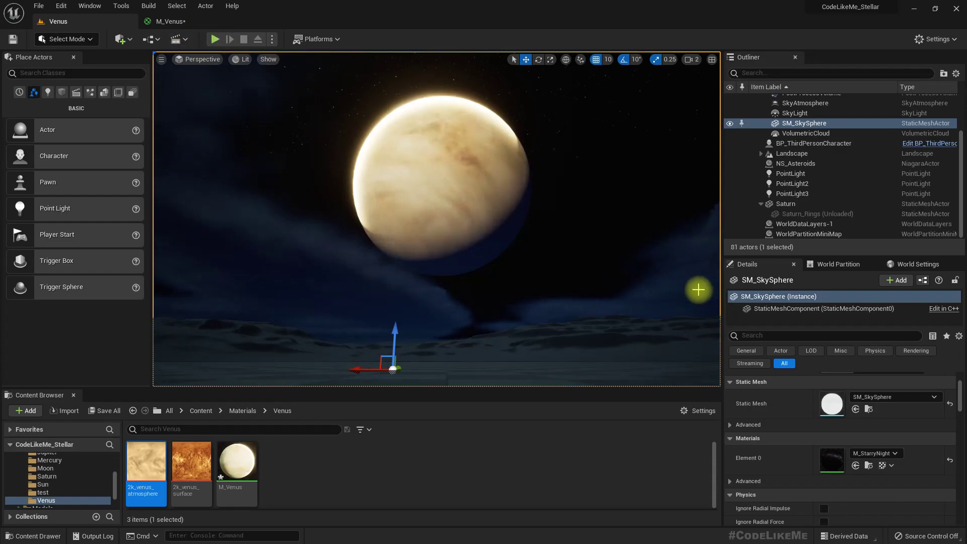
left_click(169, 22)
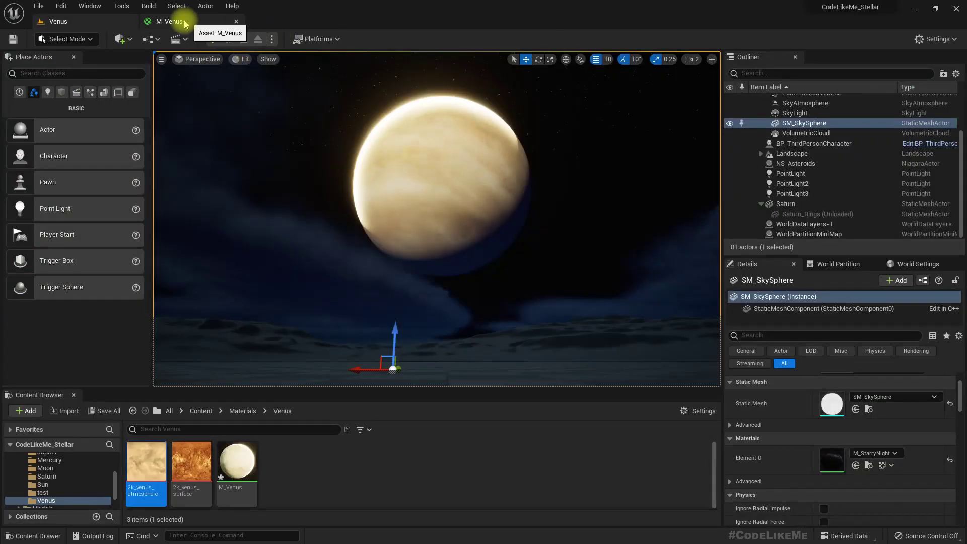
Change the Add node's Const B from 0.5 to 0.3, apply M_Venus, and check the Venus level.
left_click(188, 22)
left_click(650, 195)
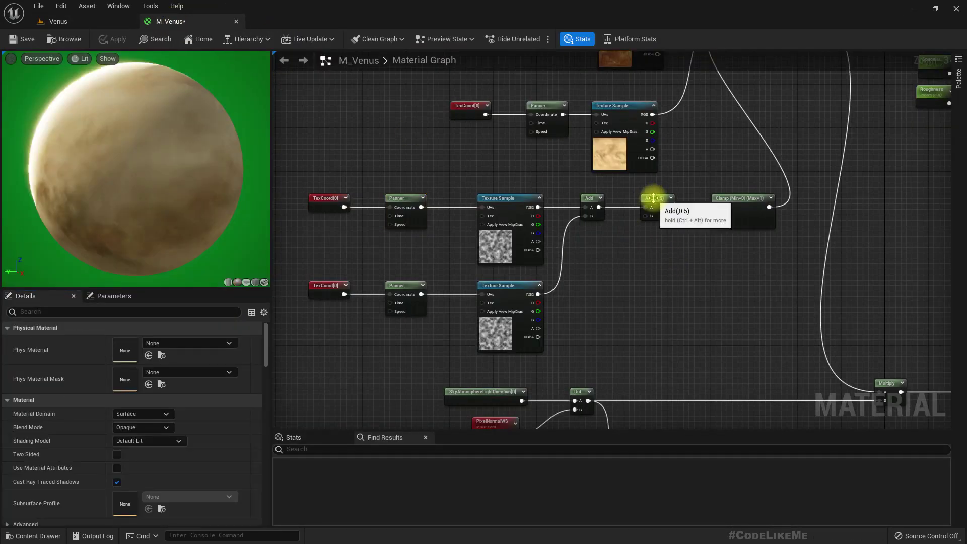
left_click(170, 356)
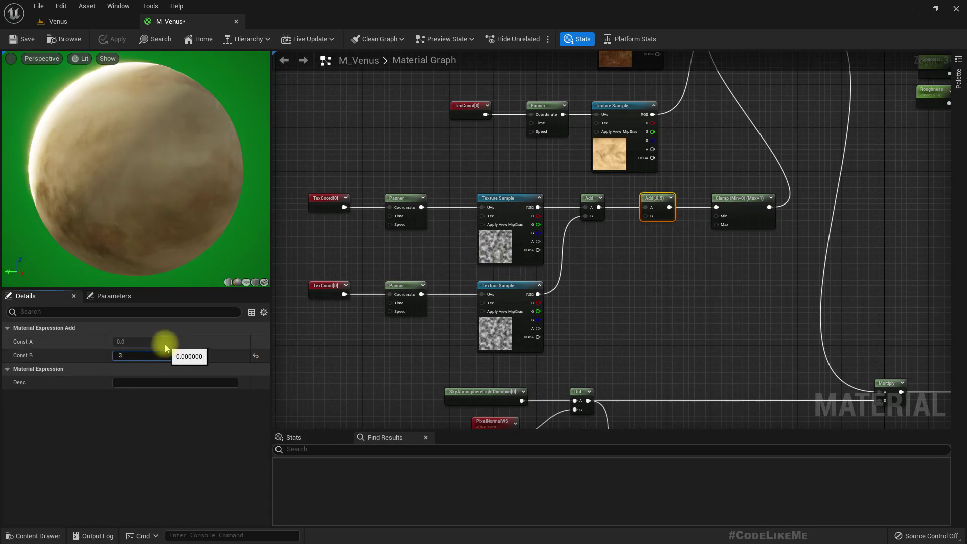
type(".3")
key("Return")
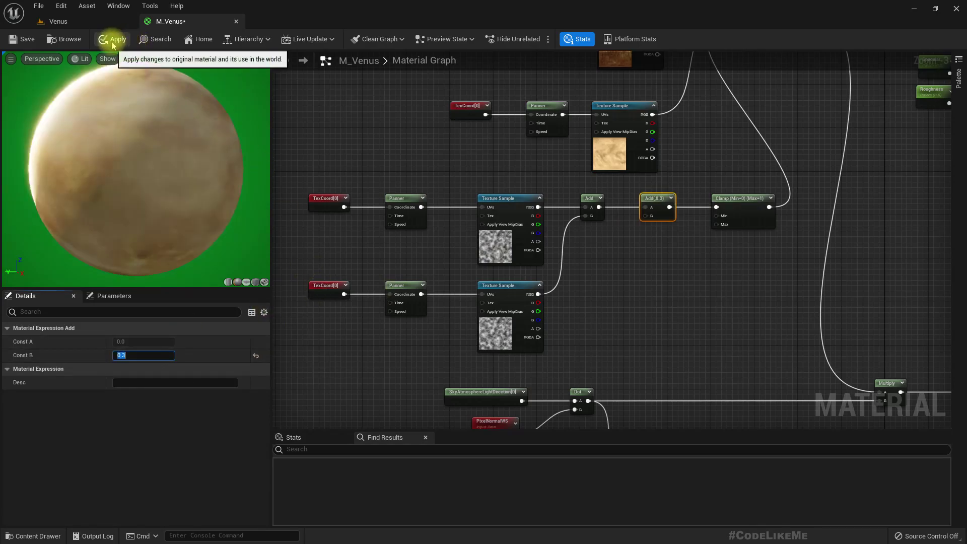
left_click(114, 41)
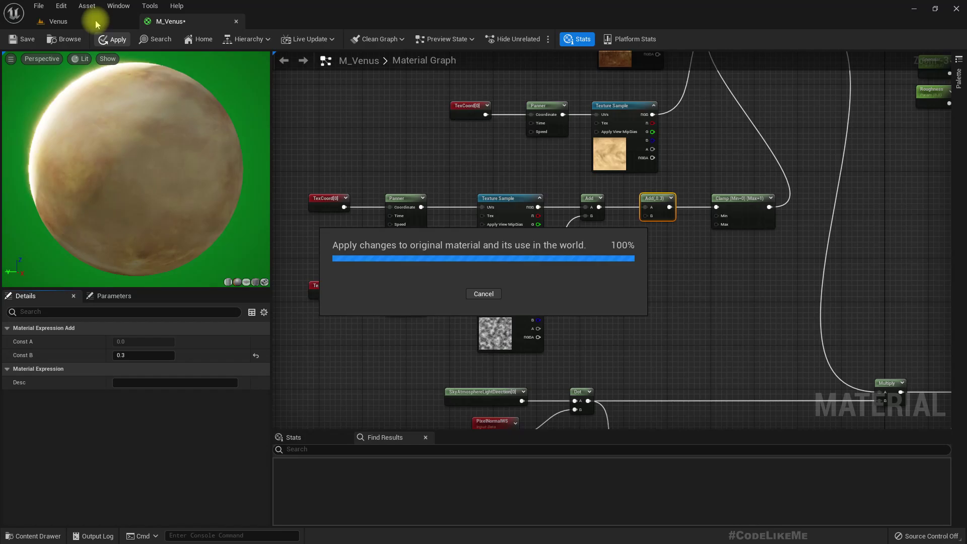
left_click(97, 22)
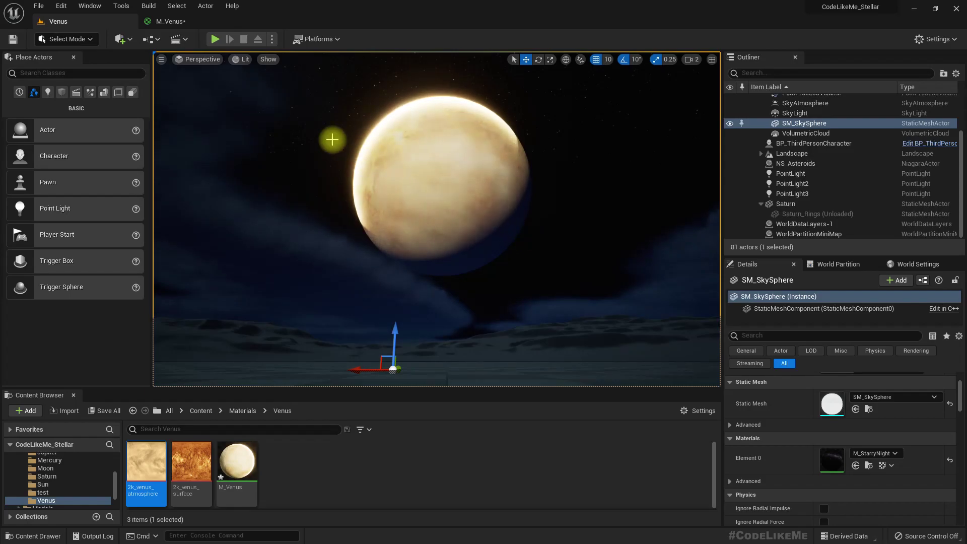
Set the lower cloud noise panner's Speed Y to -0.02.
left_click(163, 20)
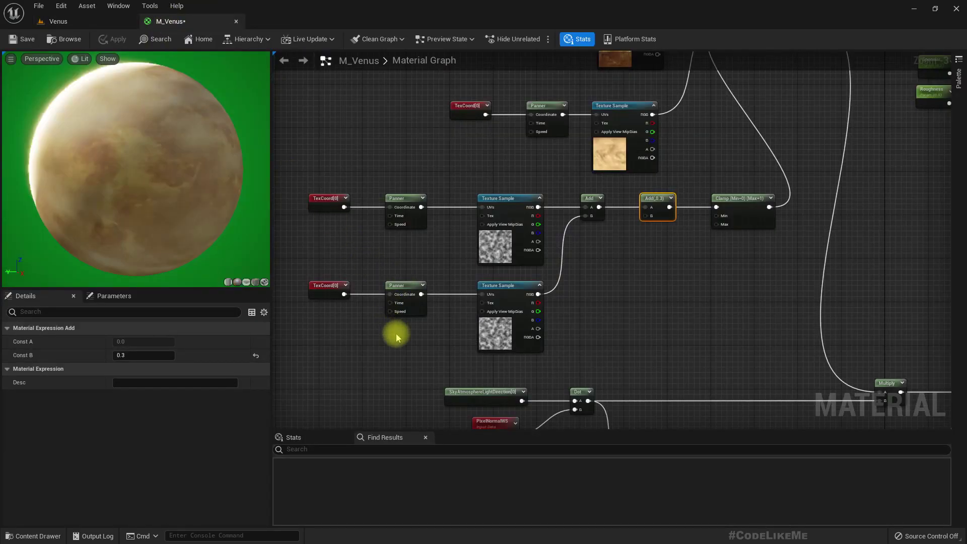
scroll(433, 318, "up", 1)
scroll(450, 280, "up", 1)
left_click(452, 278)
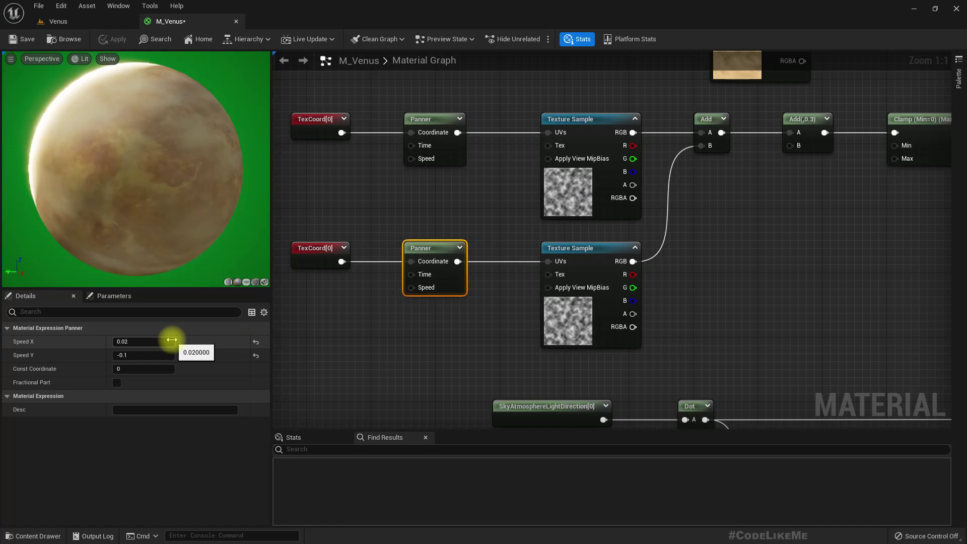
left_click(151, 339)
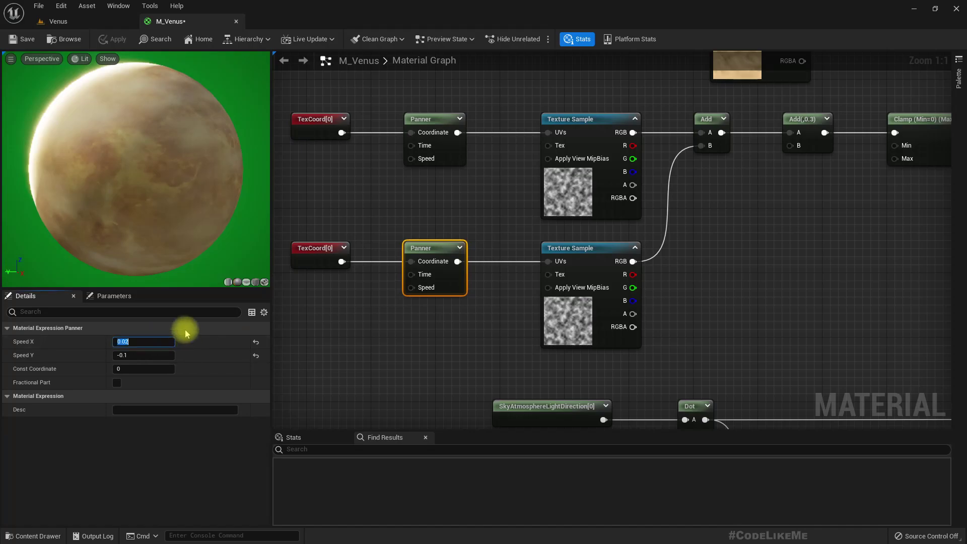
key("Tab")
type("02")
key("Return")
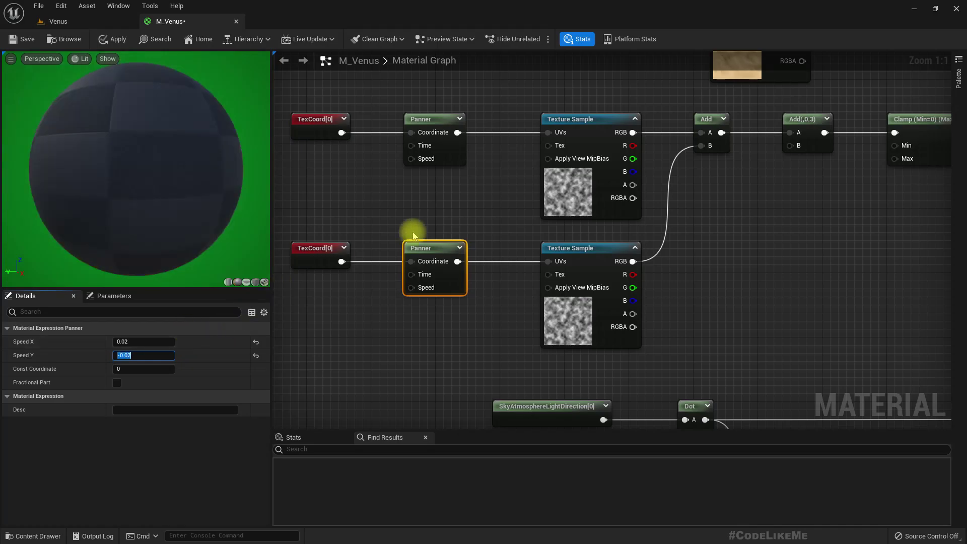
Set the upper cloud noise panner's Speed Y to 0.02 and apply M_Venus.
left_click(451, 157)
left_click(143, 355)
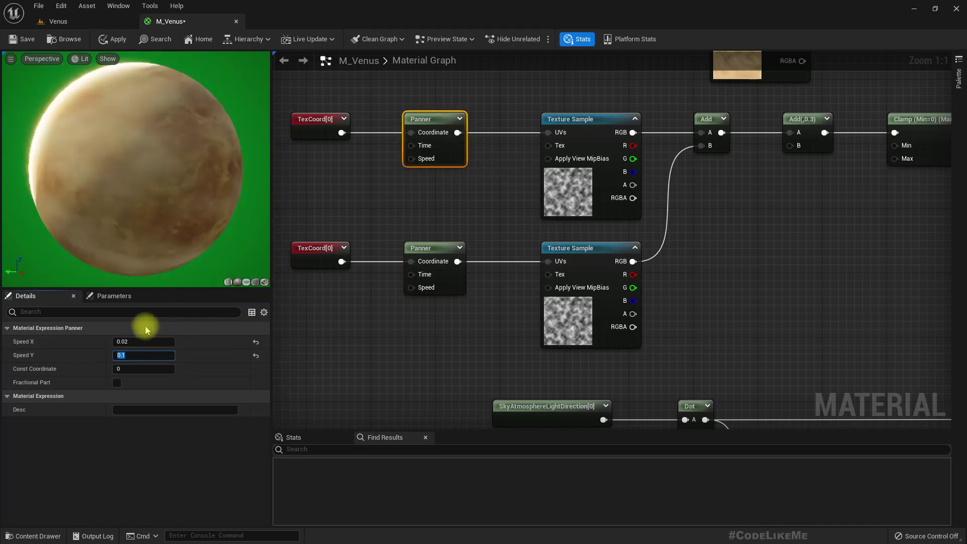
type("0.01")
key("Return")
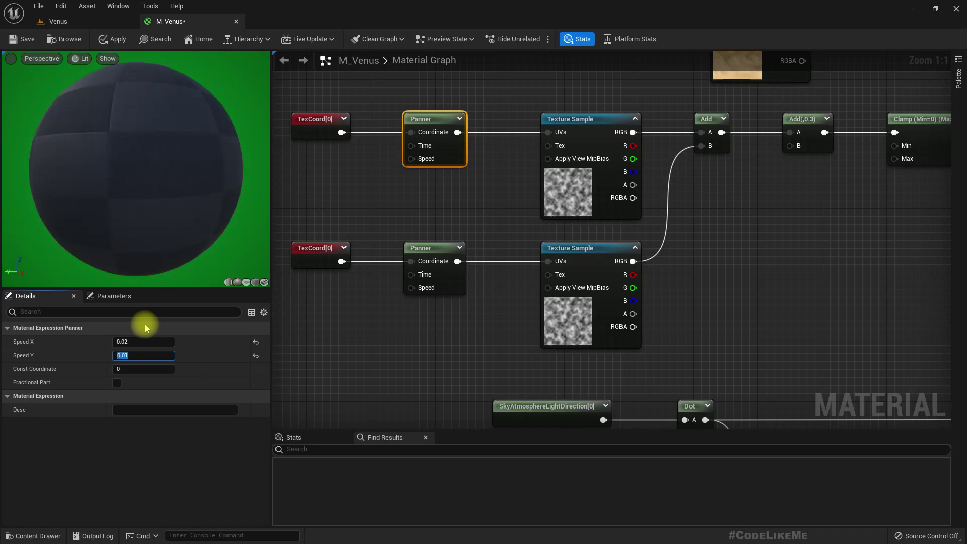
key("End")
type("2")
key("Return")
left_click(102, 40)
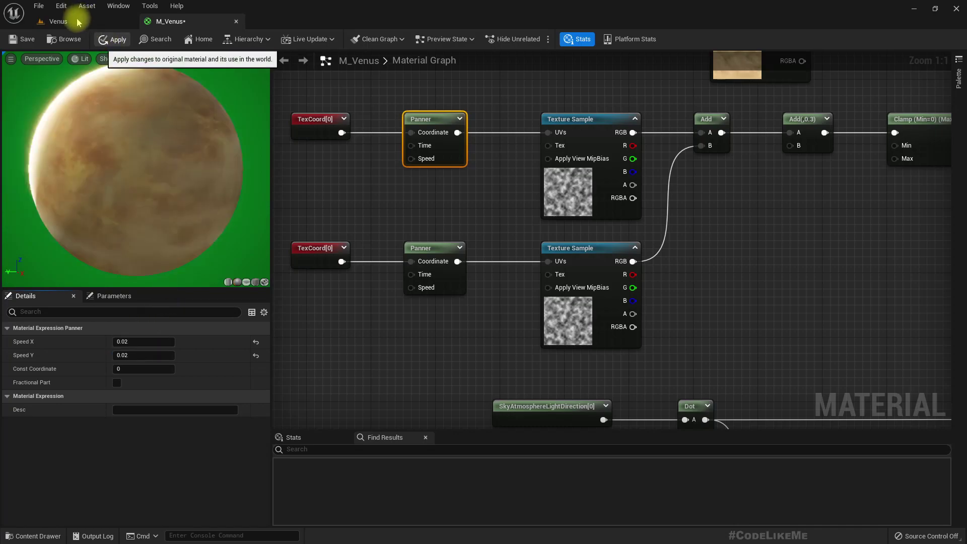
Close the crash report without sending and return to the M_Venus material graph.
key("alt+Tab")
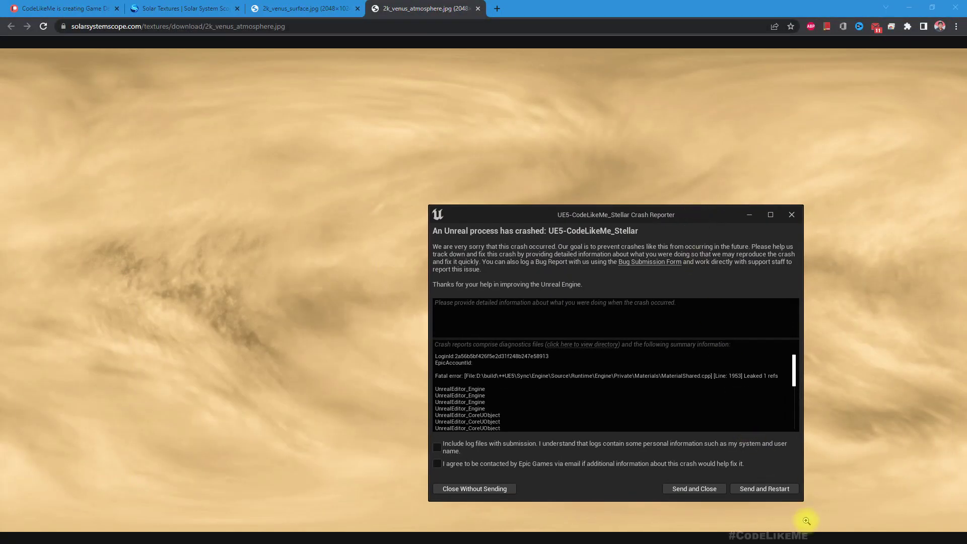
left_click(744, 489)
key("alt+Tab")
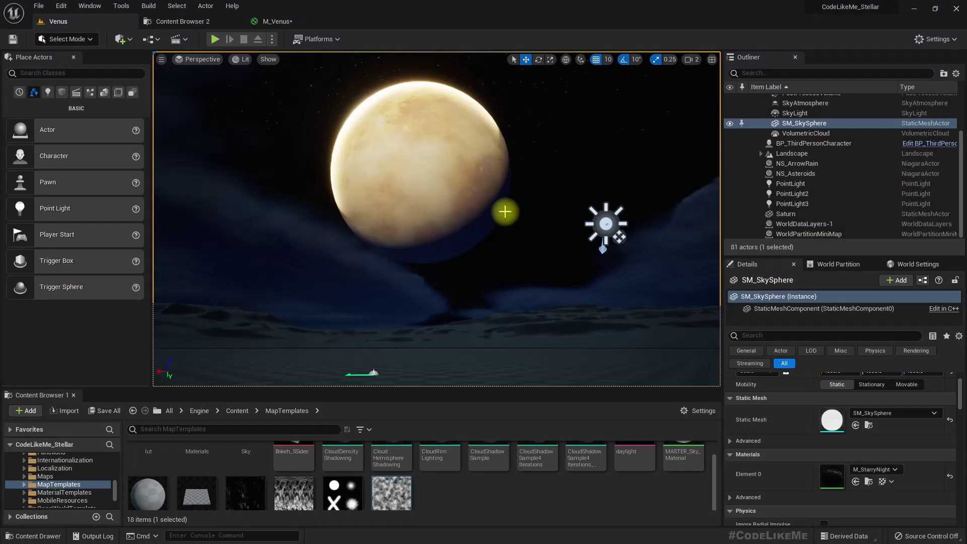
left_click(261, 21)
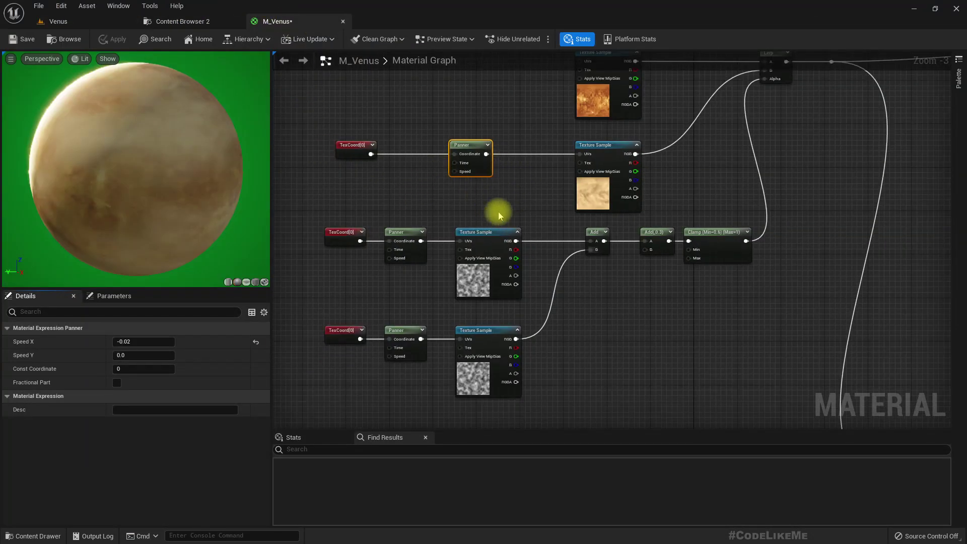
Center the cloud panner rows, then view the Venus planet in game view with icons hidden.
right_click_drag(498, 209, 511, 183)
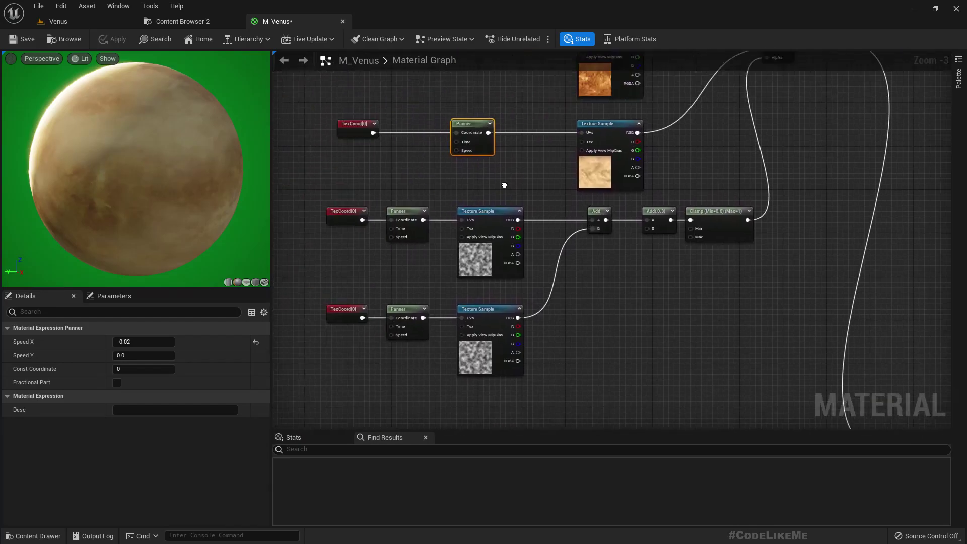
scroll(434, 258, "up", 3)
right_click_drag(426, 275, 471, 246)
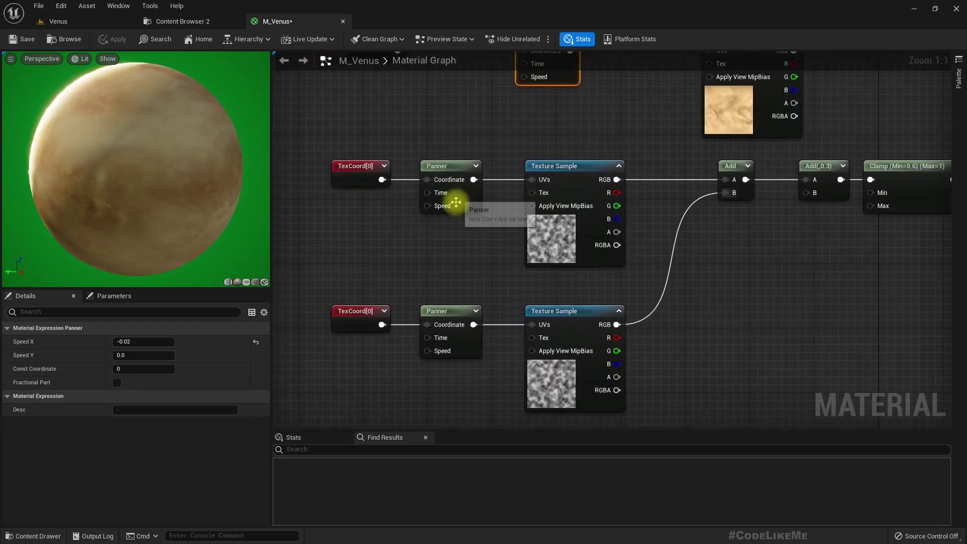
left_click(69, 20)
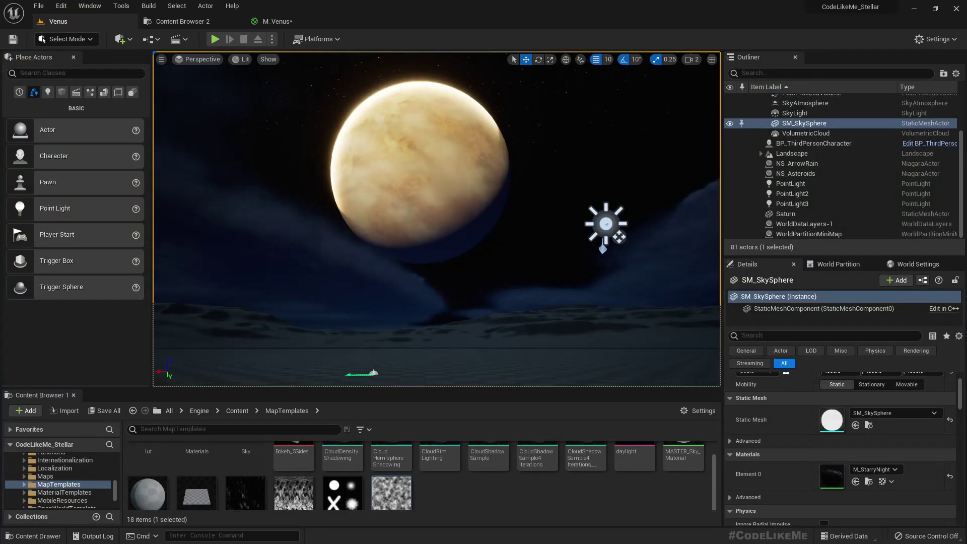
mouse_move(524, 244)
right_mouse_down()
mouse_move(534, 246)
mouse_move(523, 242)
right_mouse_up()
key("g")
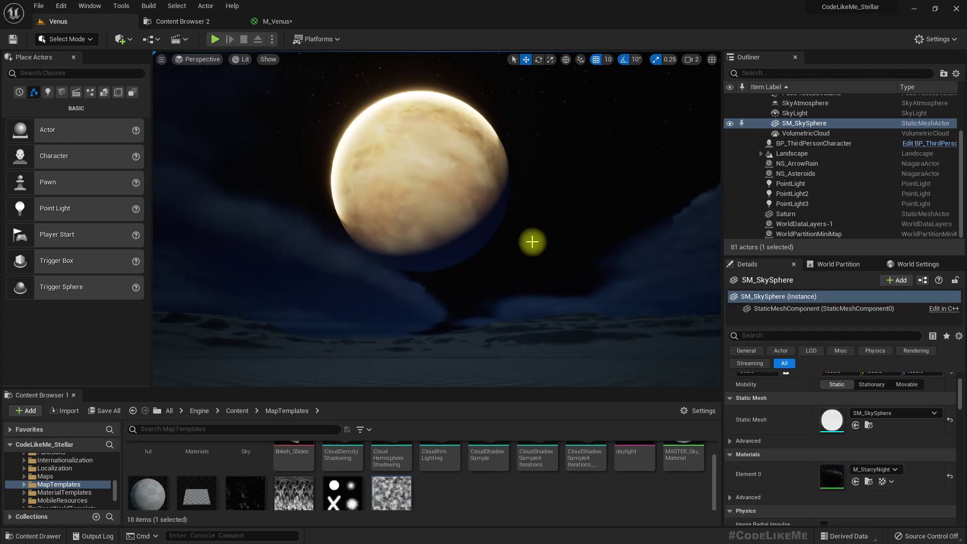
Set the atmosphere panner's Speed X to -0.005, apply, and check the Venus level.
left_click(270, 21)
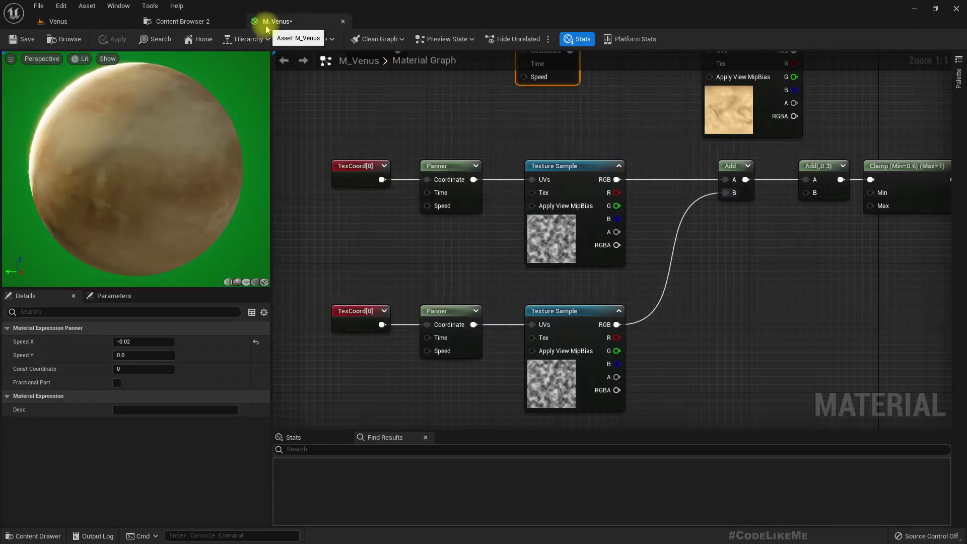
right_click_drag(474, 244, 476, 308)
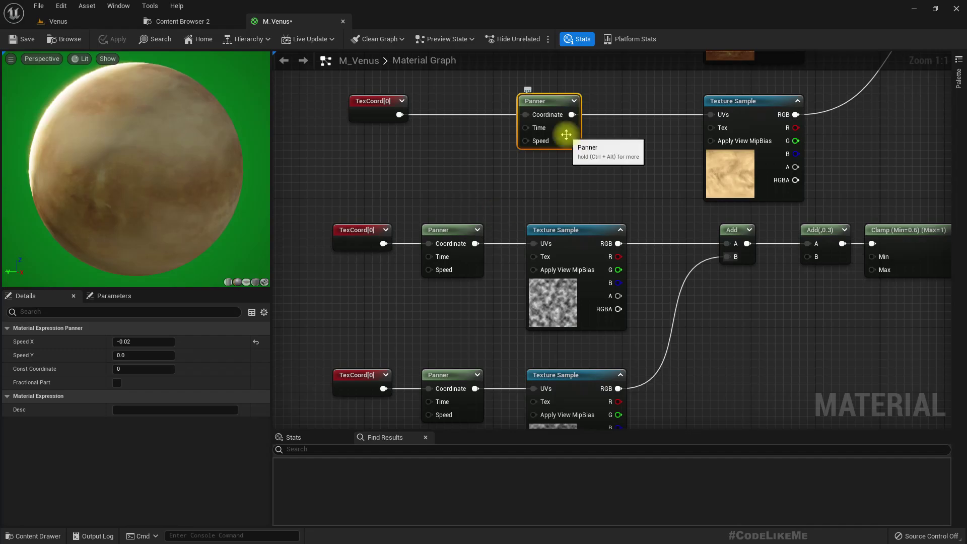
left_click(156, 341)
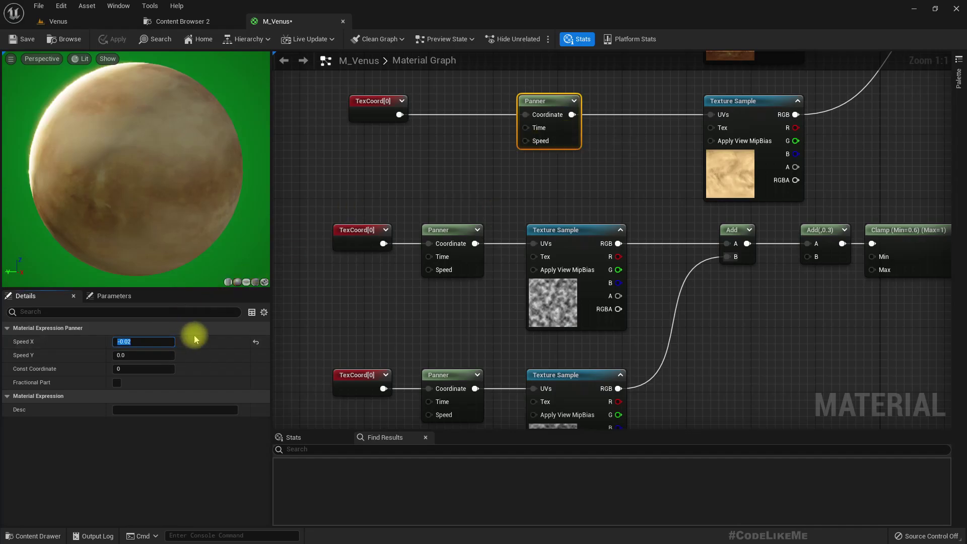
key("Home")
type("05")
key("Return")
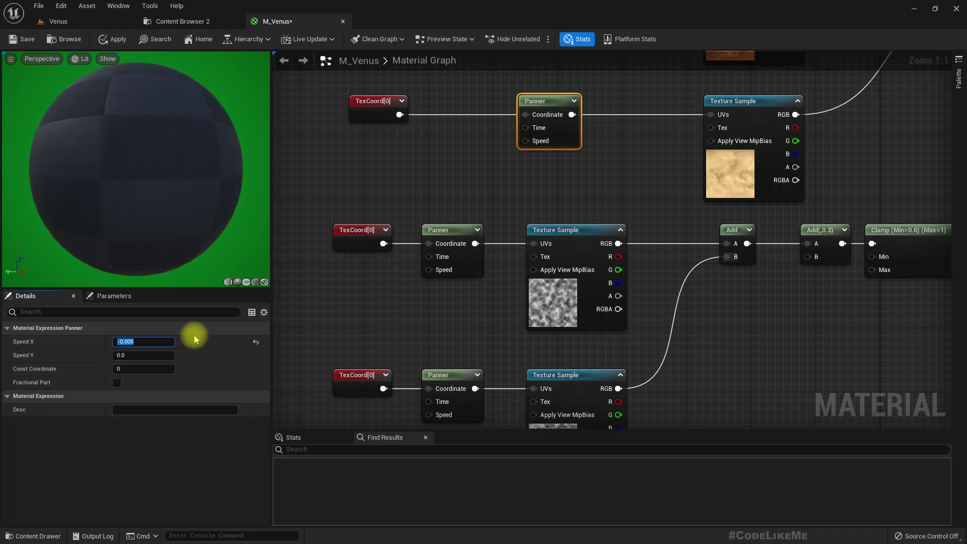
left_click(115, 39)
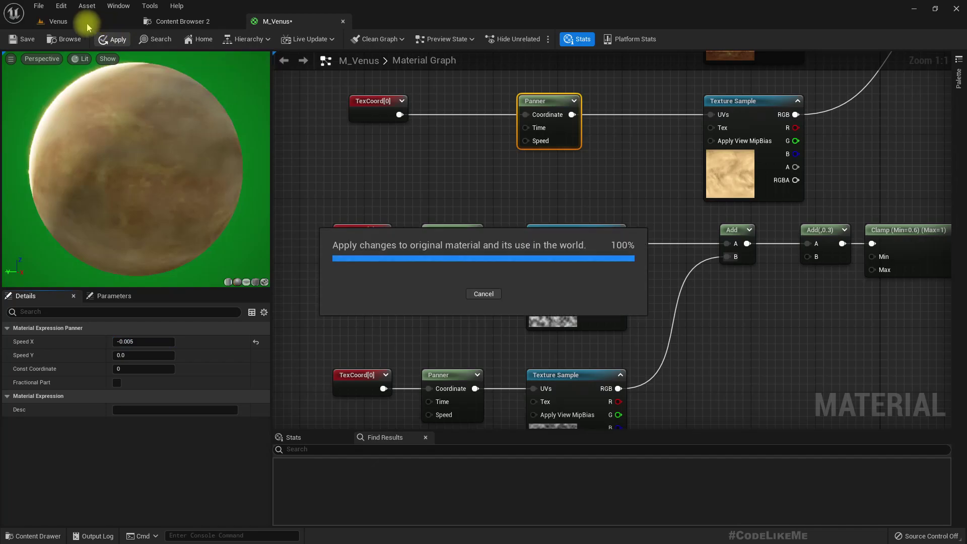
left_click(87, 25)
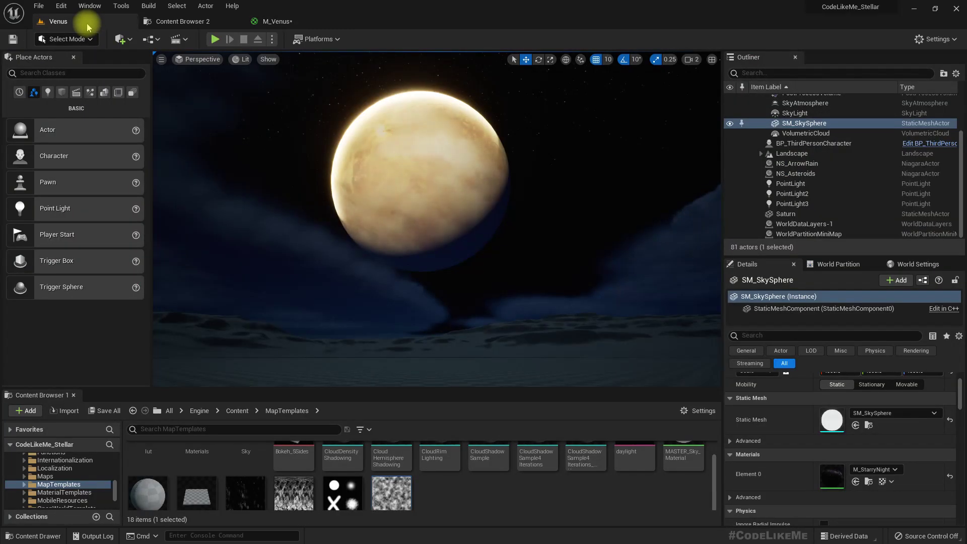
Give both cloud noise panners Speed X 0.005, apply, and view the planet.
left_click(265, 21)
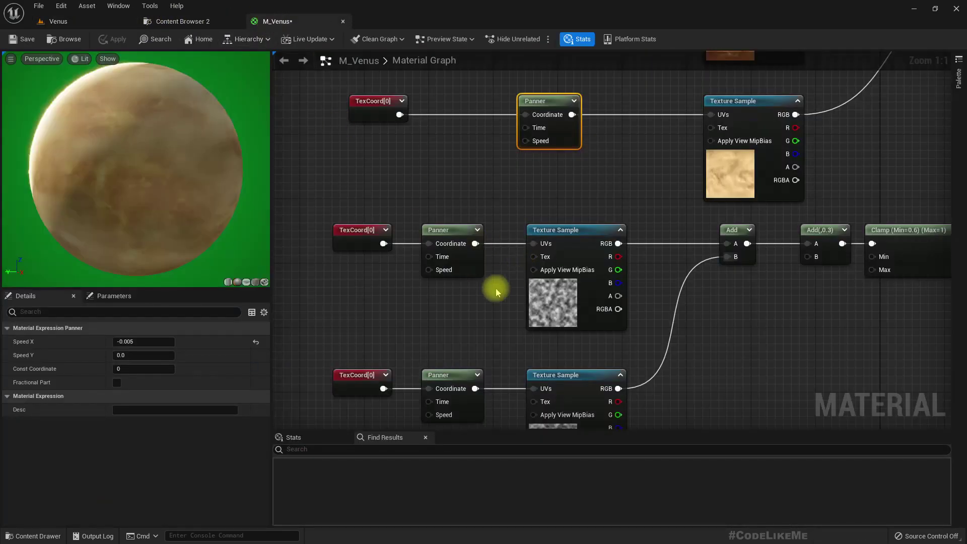
right_click_drag(469, 252, 483, 180)
left_click(482, 179)
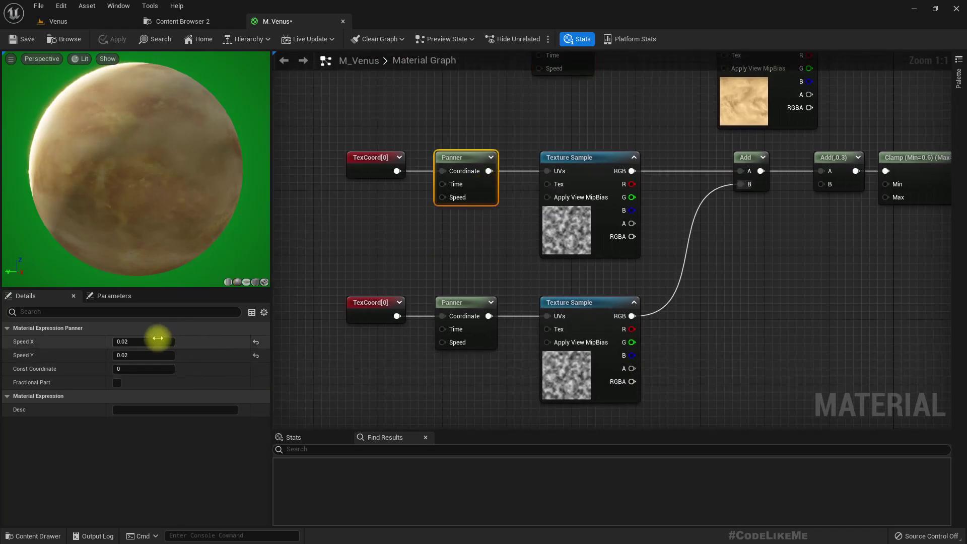
left_click(472, 307, "ctrl")
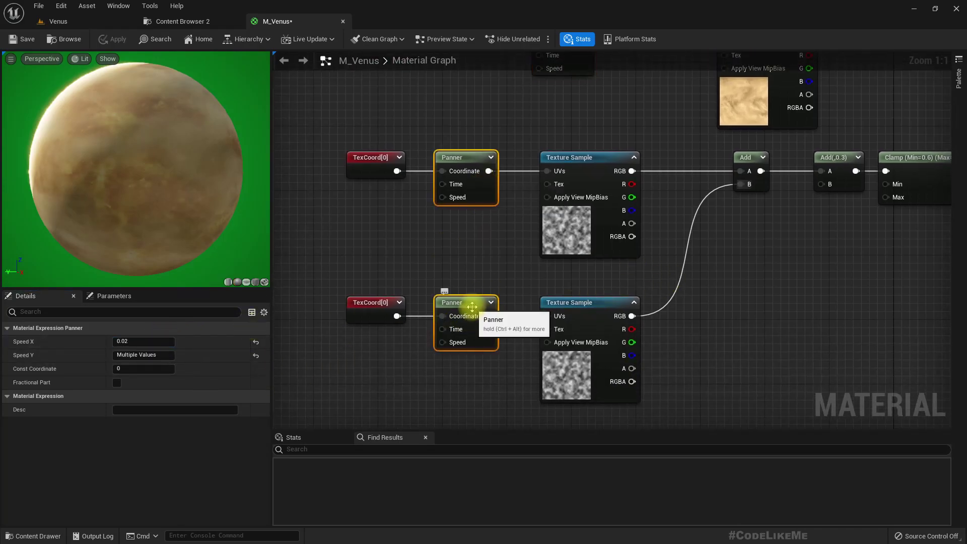
left_click(136, 341)
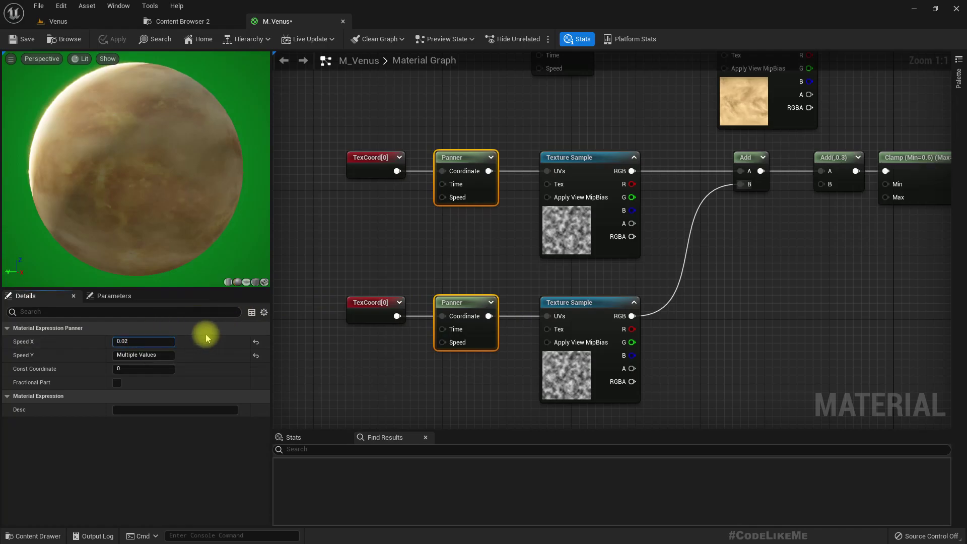
type("0")
key("Delete")
type("5")
key("Return")
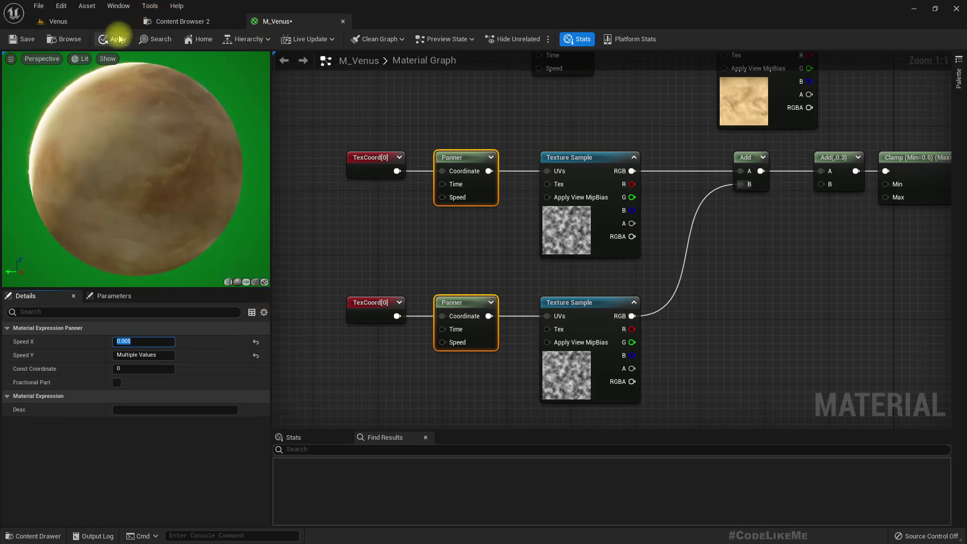
left_click(110, 37)
left_click(107, 22)
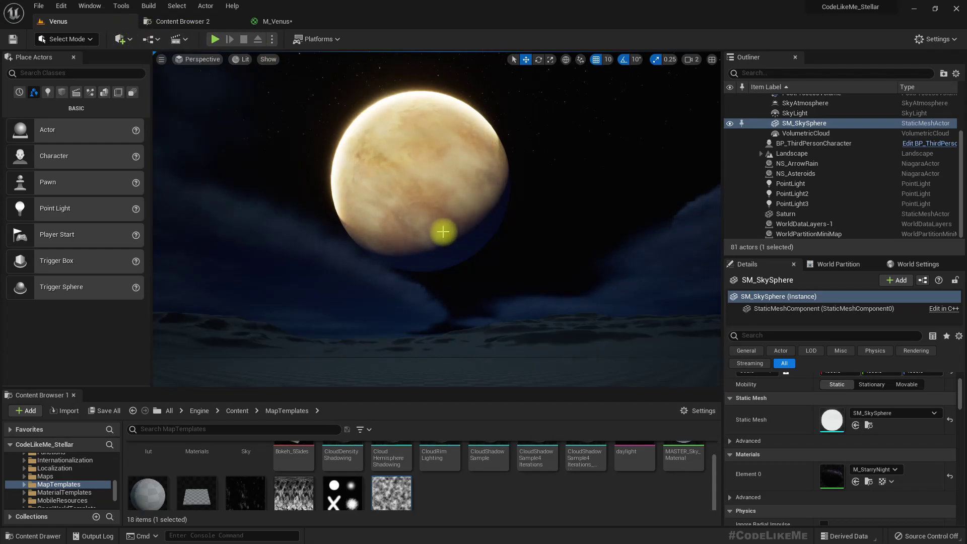
Check both cloud panners' current speeds and look at the planet in the Venus level.
left_click(270, 21)
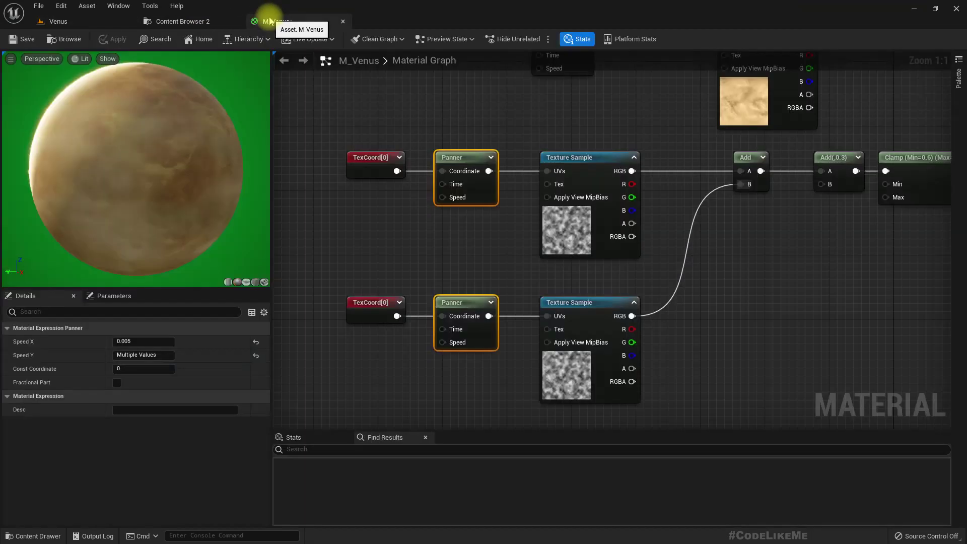
left_click(484, 324)
left_click(479, 199)
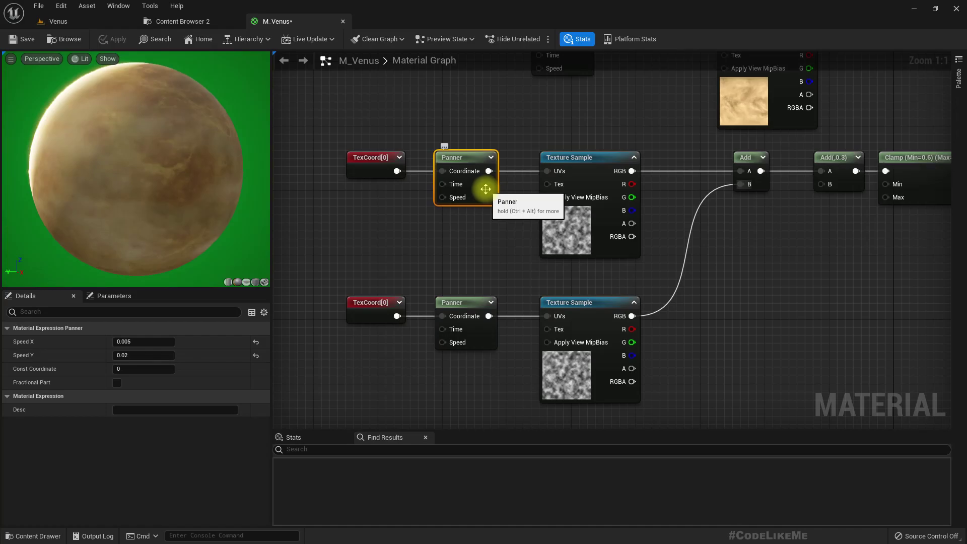
left_click(57, 21)
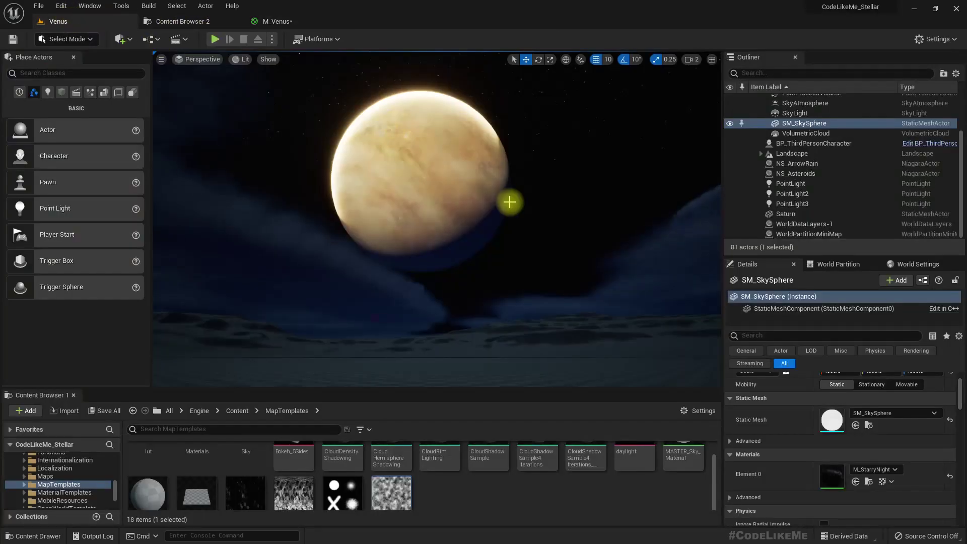
right_click(566, 242)
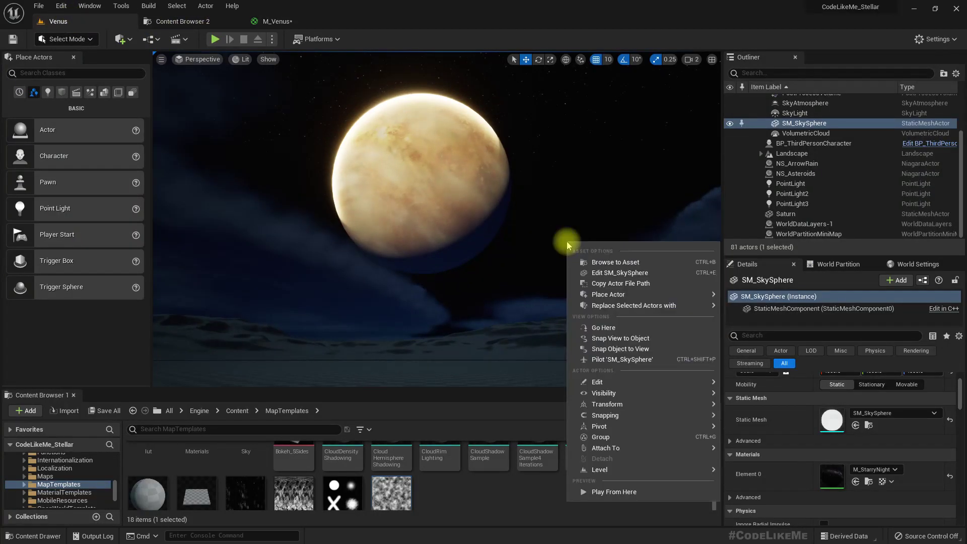
Set the upper panner's Speed Y to 0.01 and the lower to -0.01, then apply and view.
left_click(272, 21)
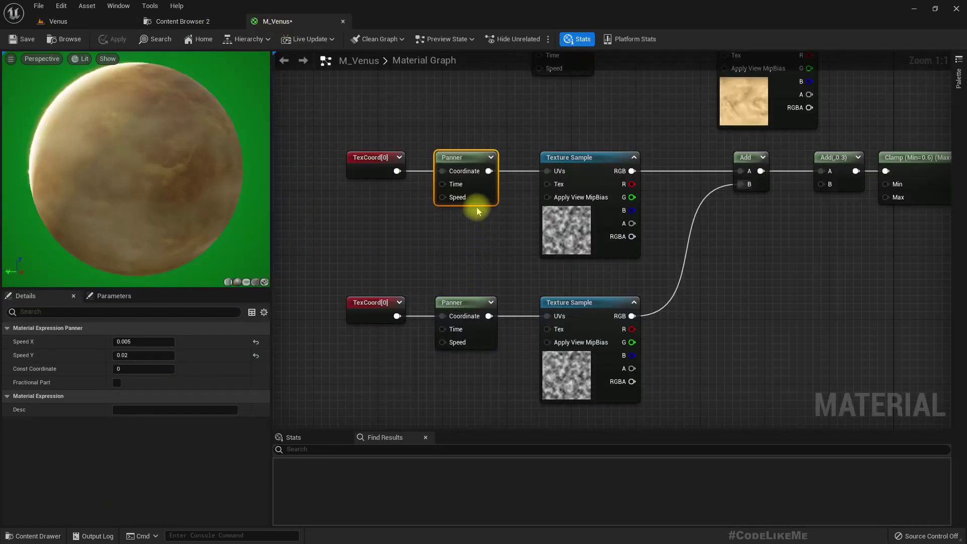
left_click(130, 354)
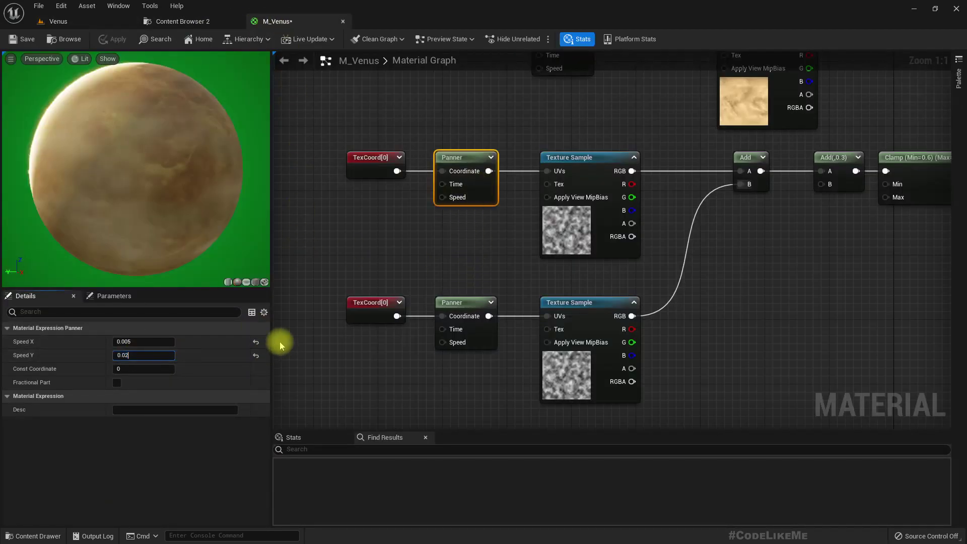
type("0.0")
key("Return")
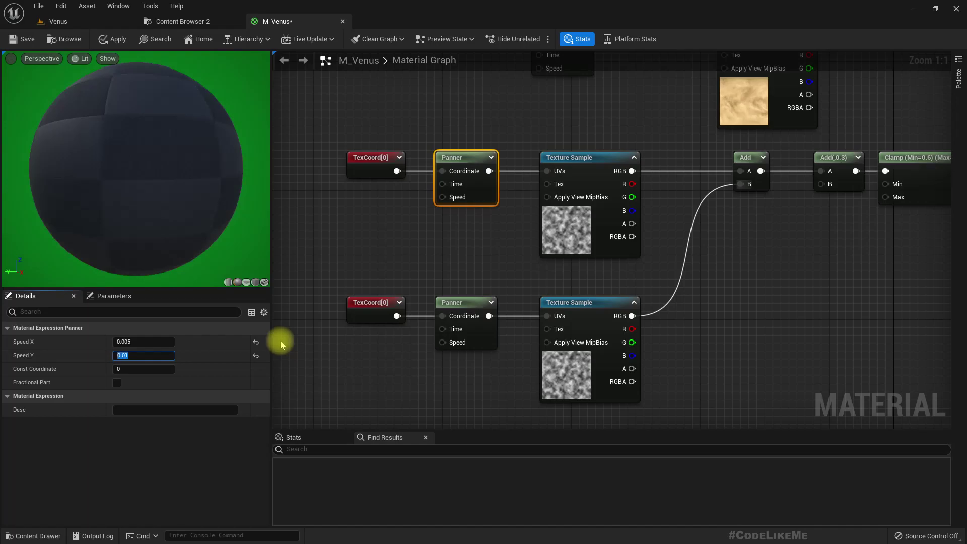
left_click(454, 335)
left_click(158, 355)
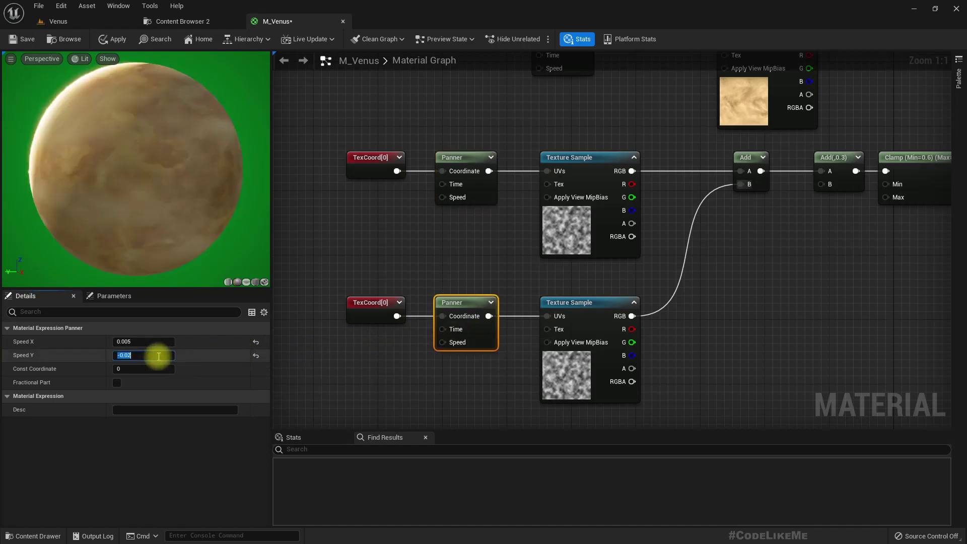
type("-0.01")
key("Return")
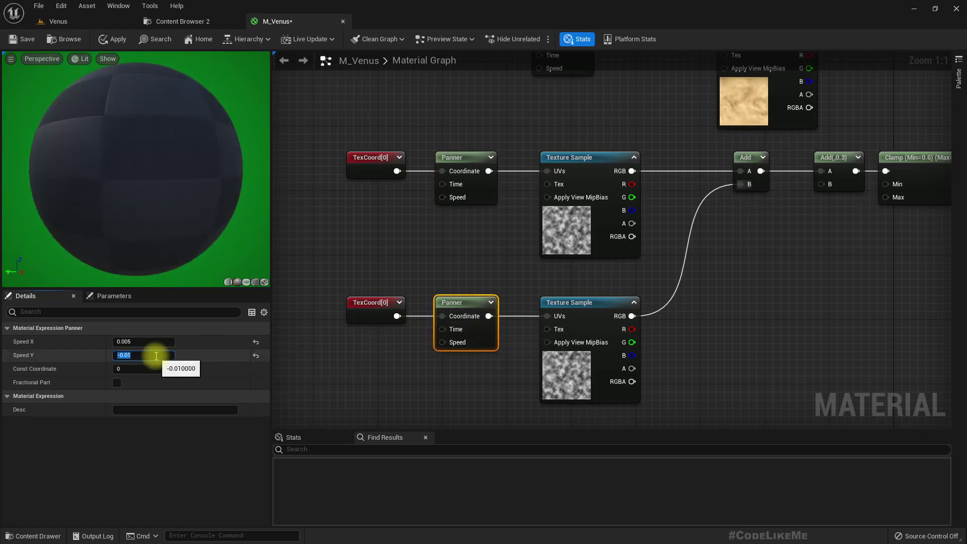
left_click(113, 39)
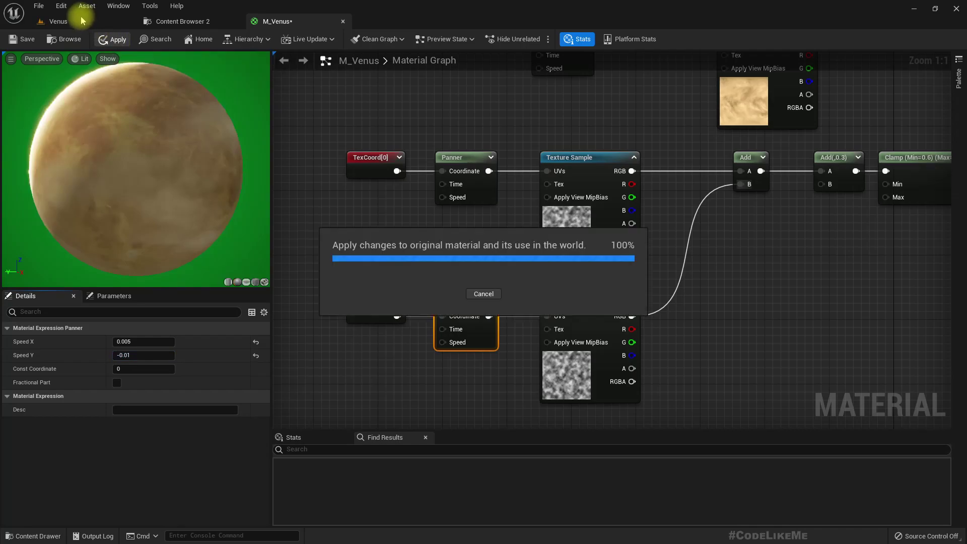
left_click(71, 21)
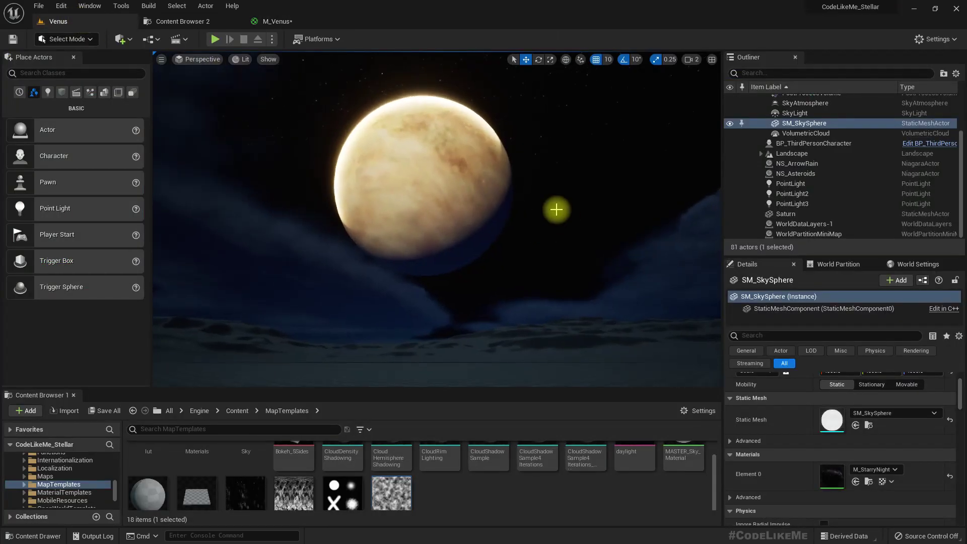
Try -0.002 Speed X on the texture panner, apply, and preview Venus full-screen.
key("F11")
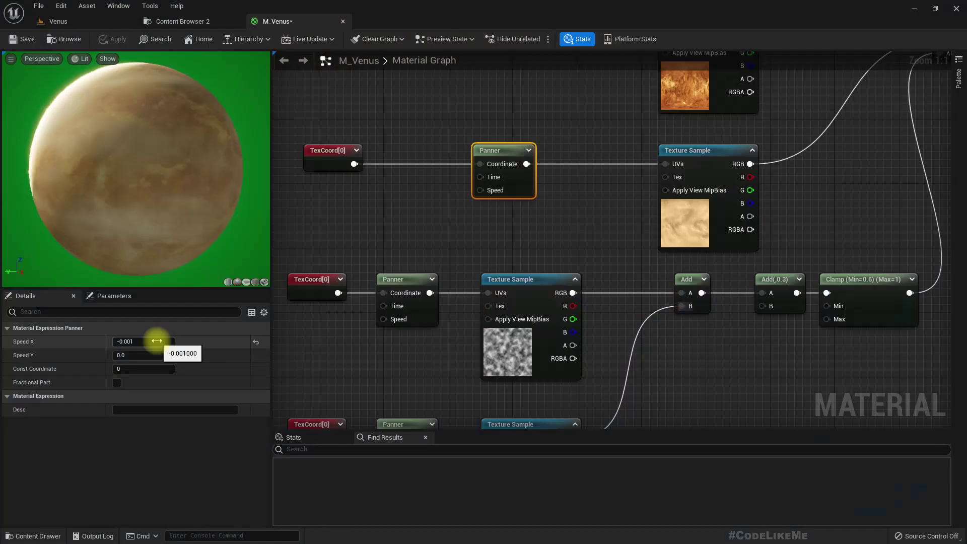
left_click(156, 341)
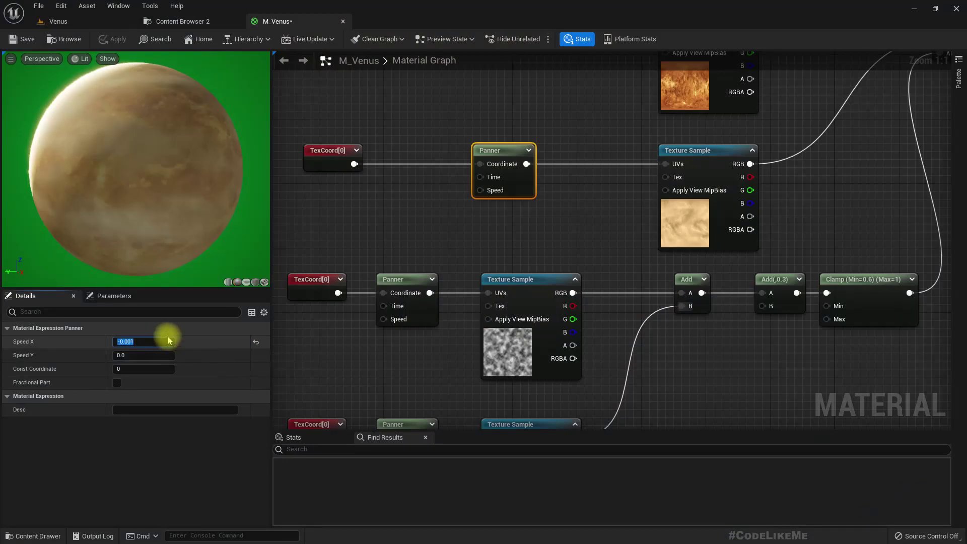
type("-0.002")
key("Return")
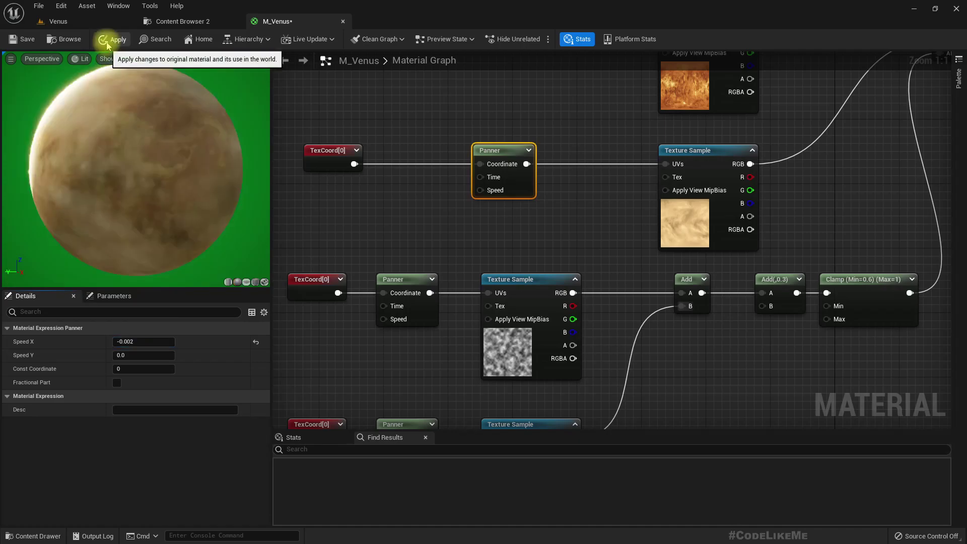
left_click(107, 42)
left_click(85, 21)
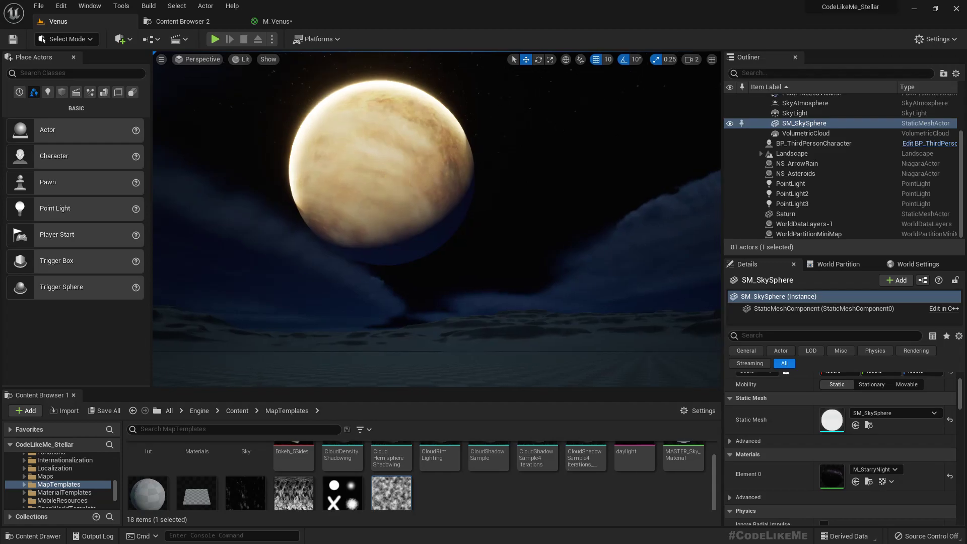
key("F11")
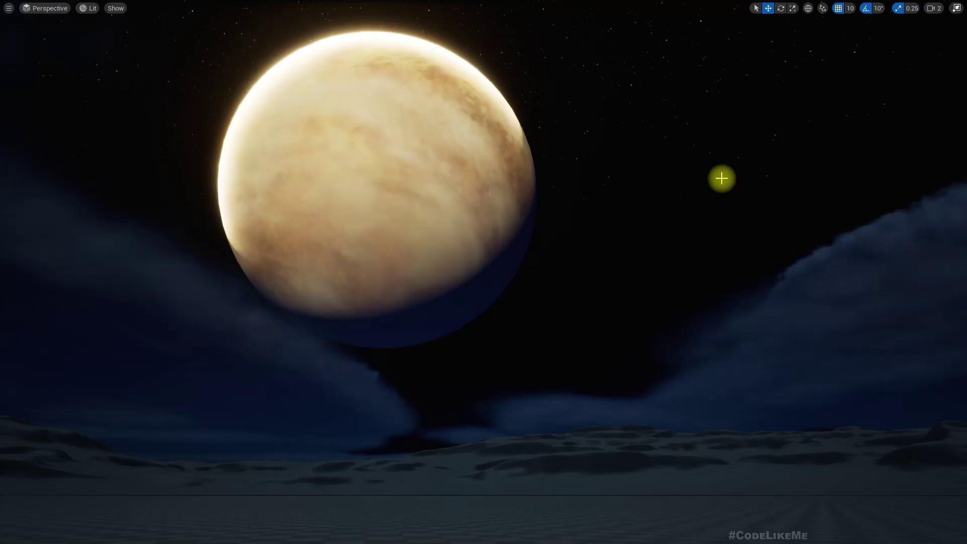
key("F11")
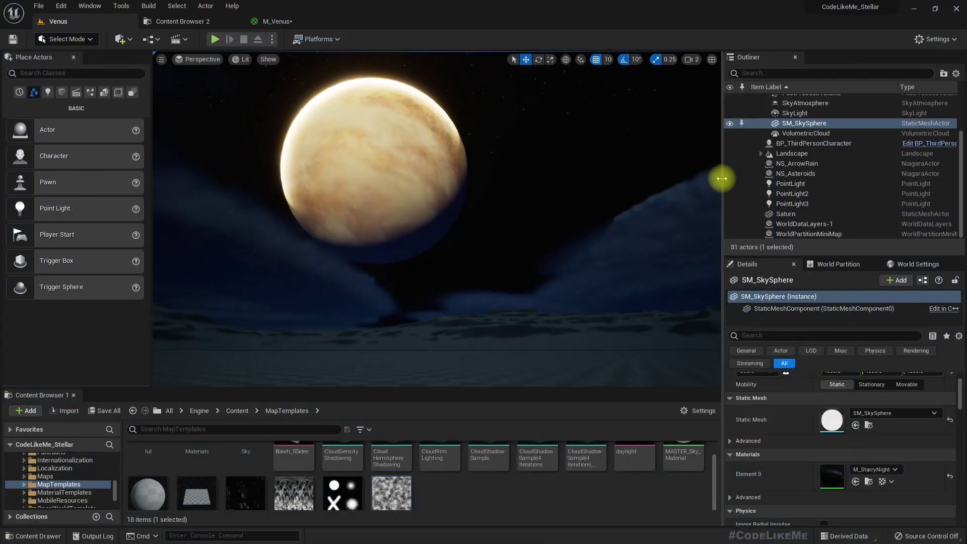
Set the texture panner's Speed X back to -0.001 and view Venus full-screen.
left_click(280, 21)
left_click(138, 341)
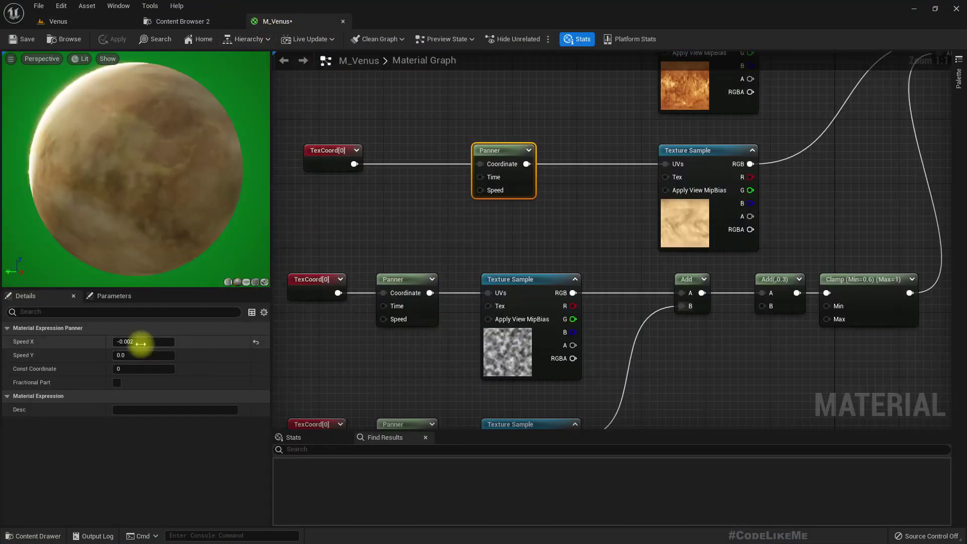
key("BackSpace")
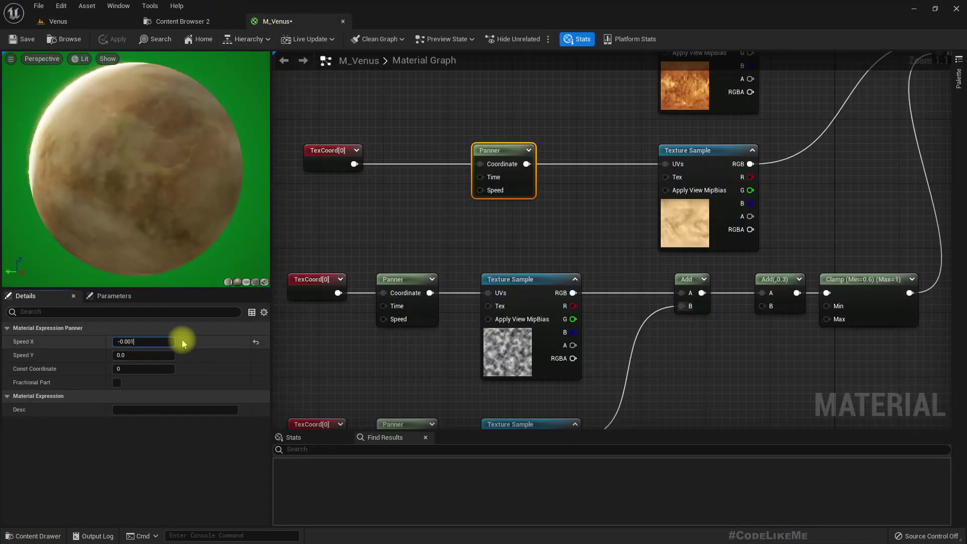
type("13")
key("BackSpace")
key("Return")
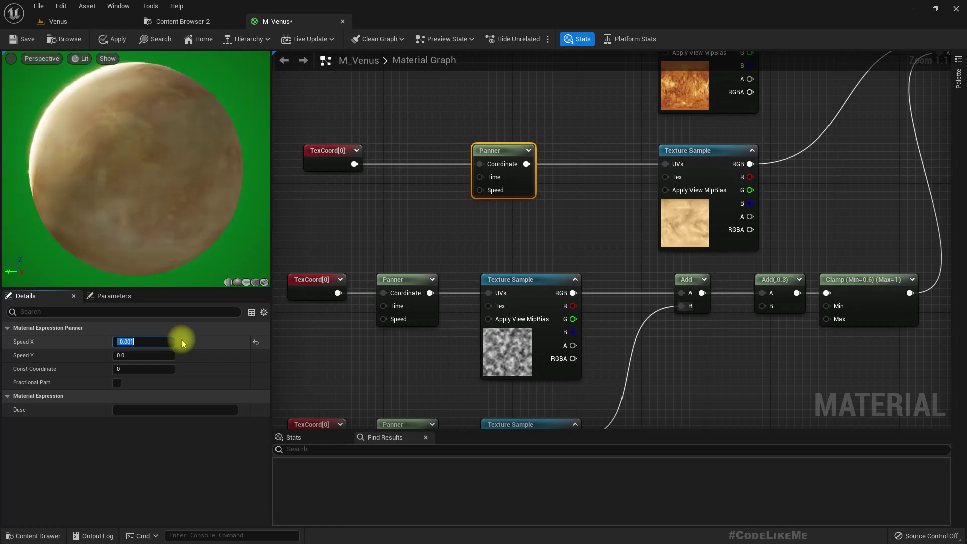
left_click(83, 19)
key("F11")
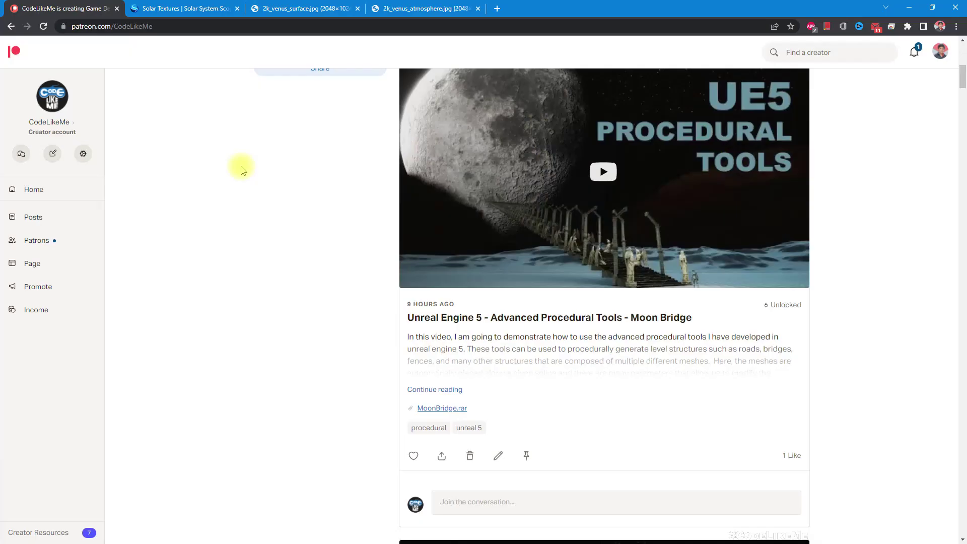
Scroll the Patreon feed down to the 'Unreal Engine 5 Update - Hand To Hand Combat Finishers' post.
scroll(407, 320, "down", 10)
scroll(436, 319, "down", 12)
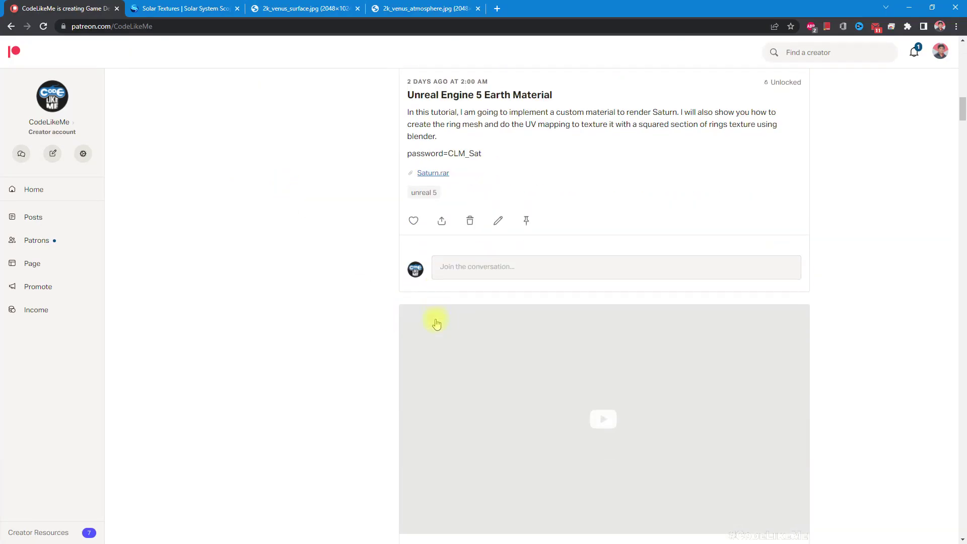
scroll(436, 317, "down", 15)
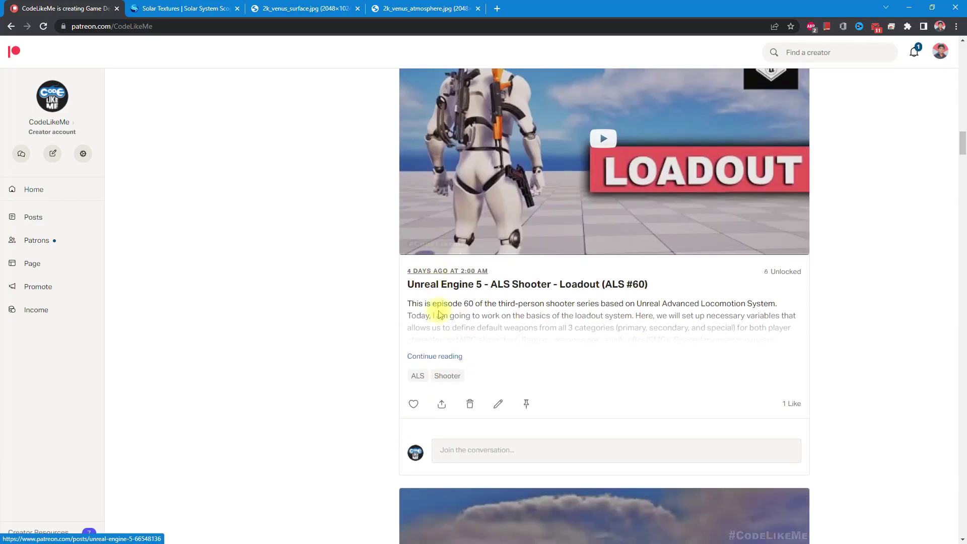
scroll(451, 302, "down", 15)
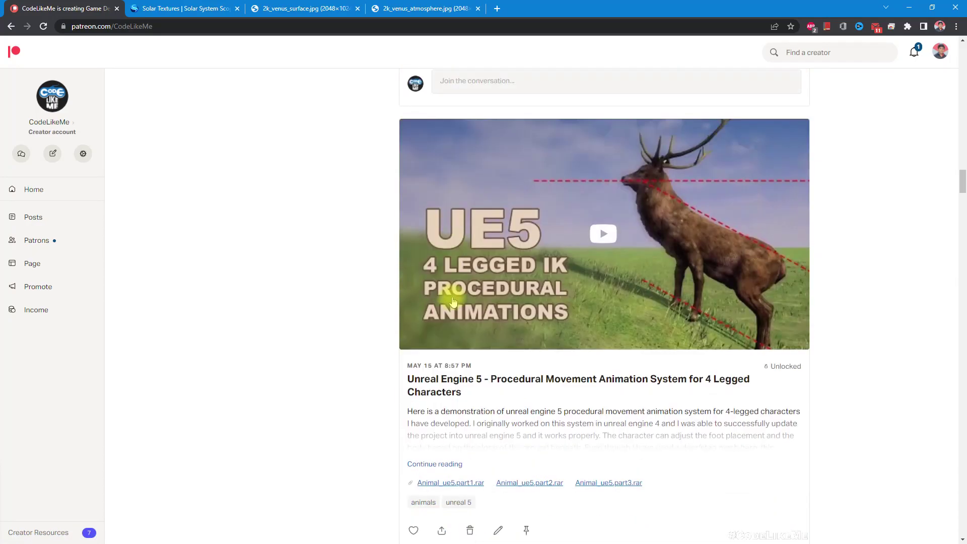
scroll(454, 297, "down", 7)
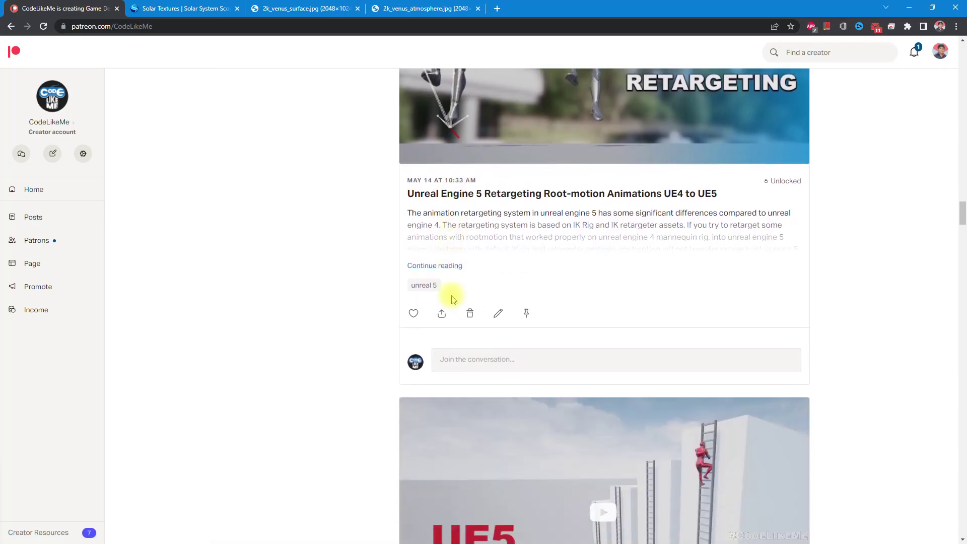
scroll(455, 297, "down", 9)
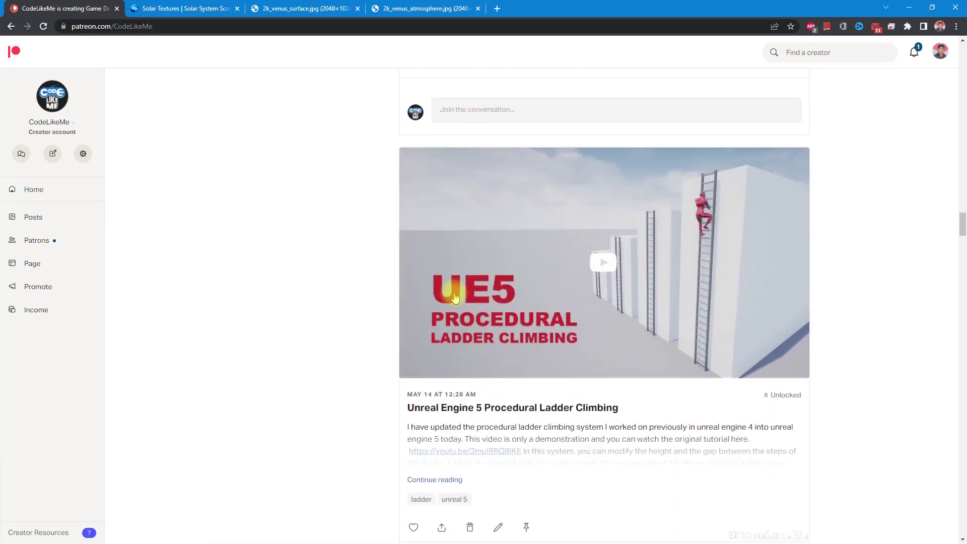
scroll(453, 298, "down", 12)
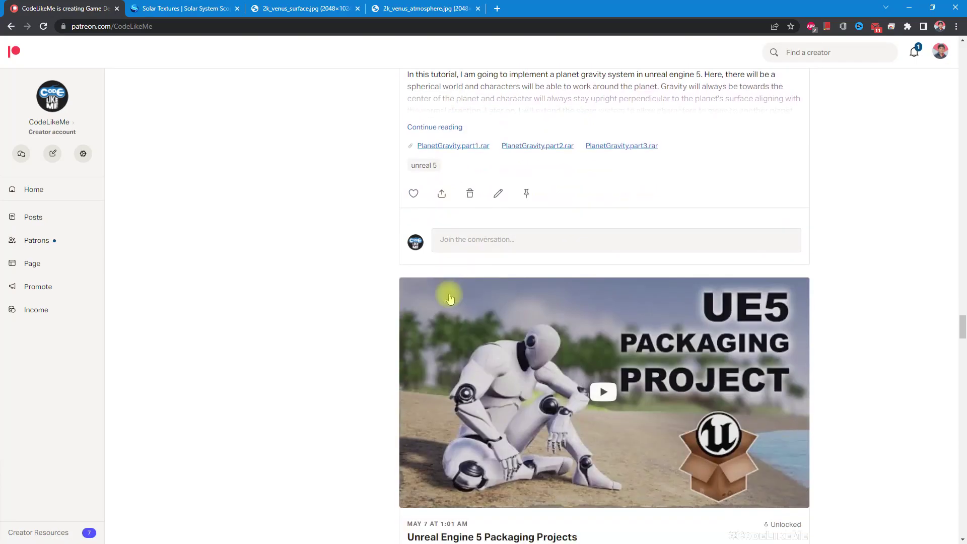
scroll(448, 299, "down", 3)
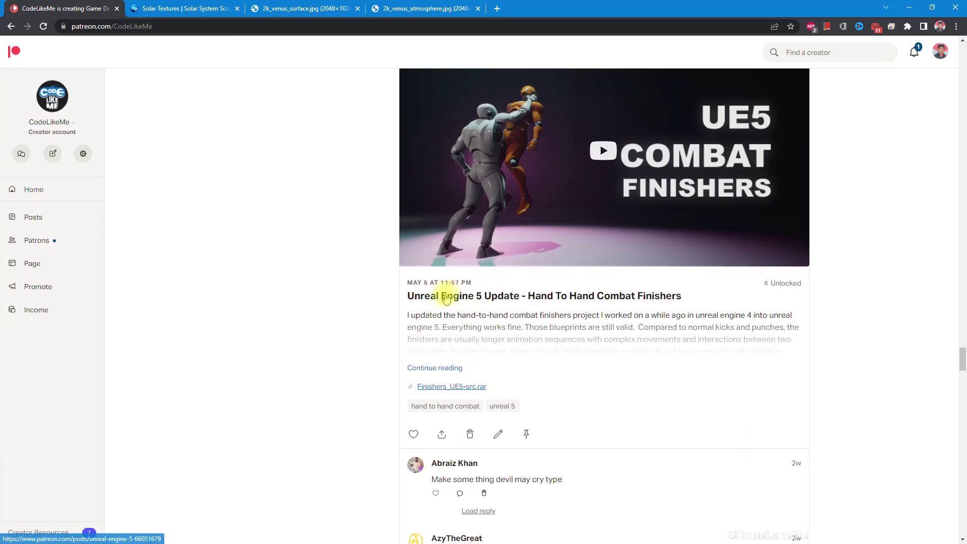